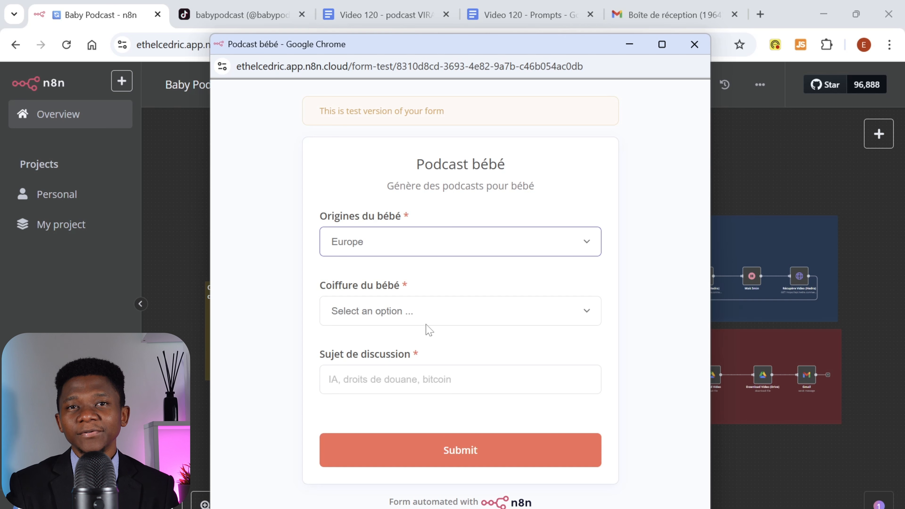
# Set the baby's hairstyle to Raides, enter bitcoin as the discussion topic, and submit the Podcast bébé form
pyautogui.click(586, 314)
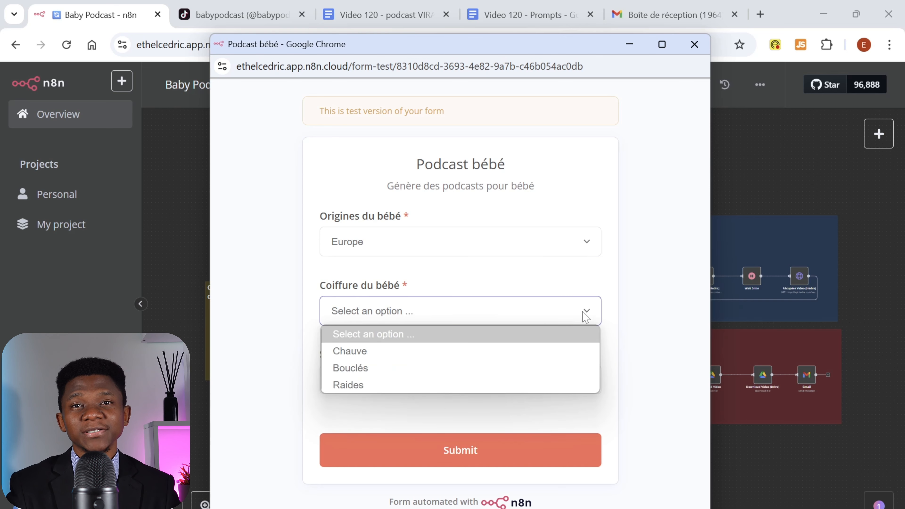
pyautogui.click(410, 384)
pyautogui.click(410, 383)
pyautogui.write('bitcoin')
pyautogui.click(450, 452)
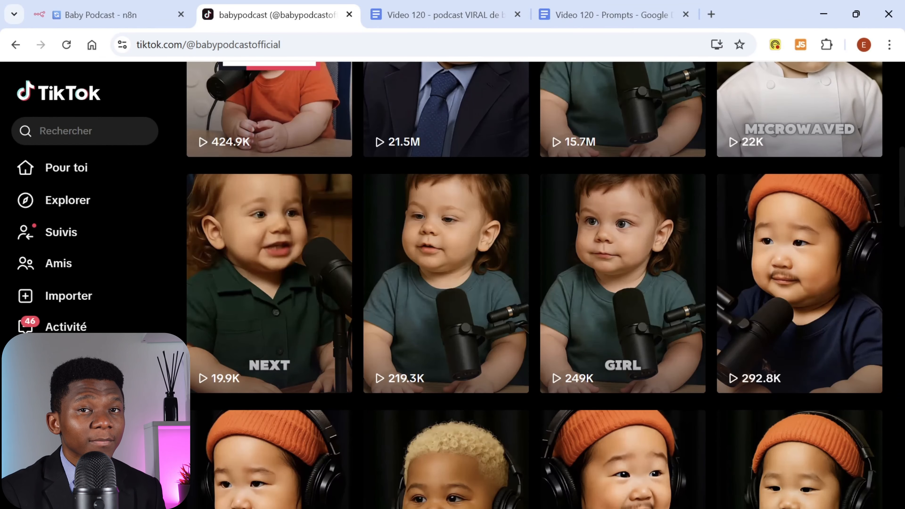
# Browse the video grid on the babypodcastofficial TikTok profile to examine the baby podcast clips and their view counts
pyautogui.scroll(-5, 535, 286)
pyautogui.scroll(-5, 535, 285)
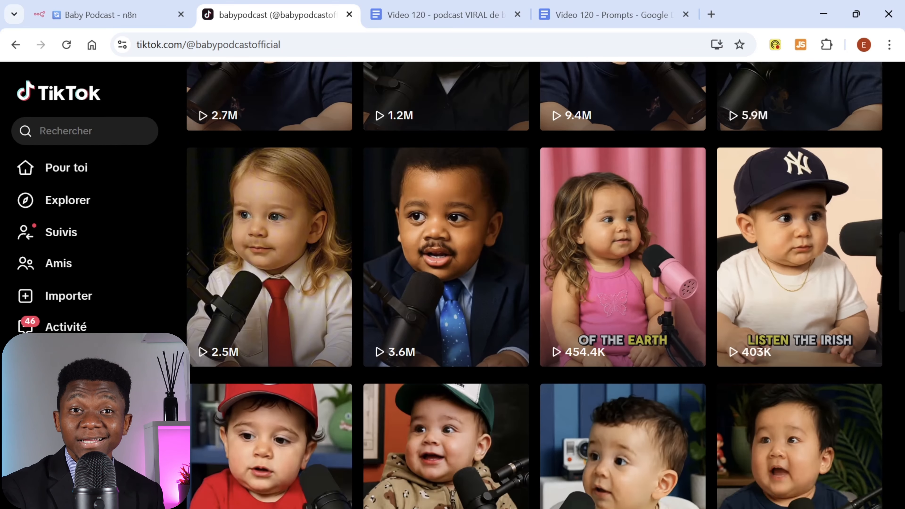
pyautogui.scroll(-3, 534, 285)
pyautogui.scroll(-15, 866, 221)
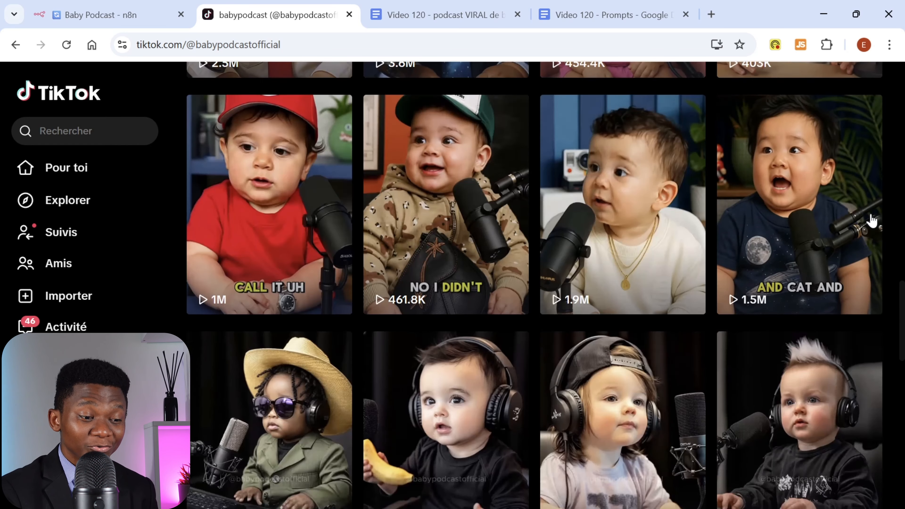
pyautogui.scroll(-8, 851, 246)
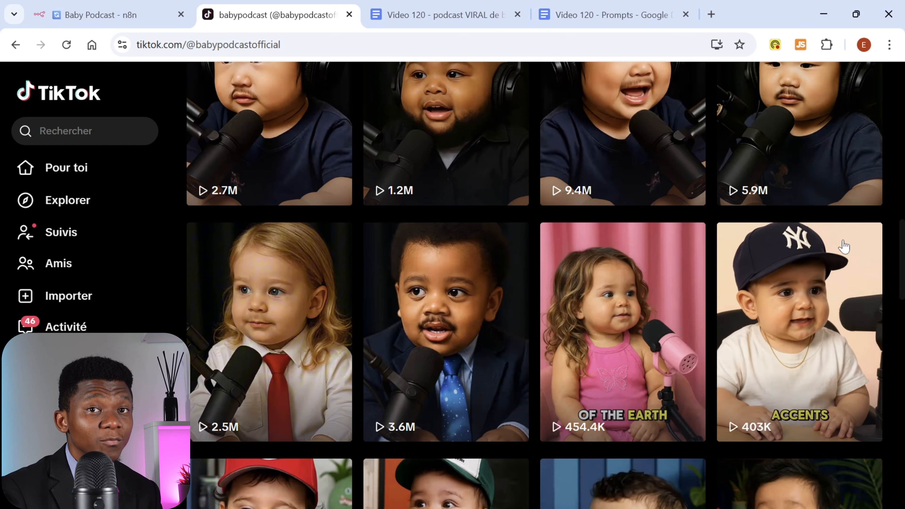
pyautogui.scroll(-3, 847, 246)
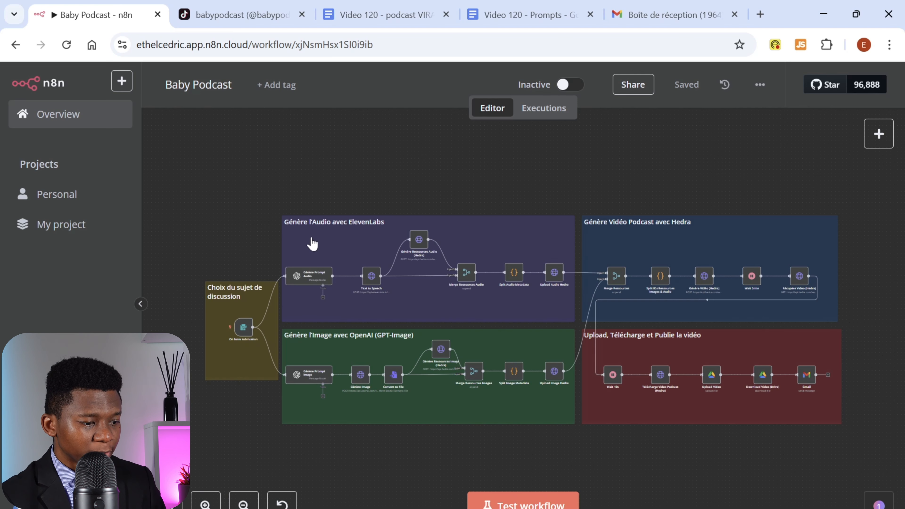
# Run a test of the Baby Podcast workflow, submit its form with origin Europe, hairstyle Raides and topic bitcoin, and close the form window
pyautogui.click(526, 506)
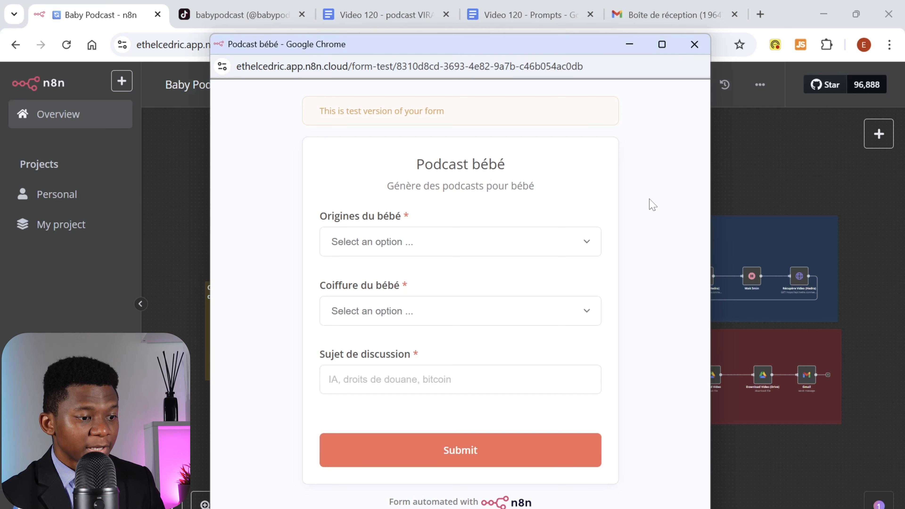
pyautogui.click(580, 246)
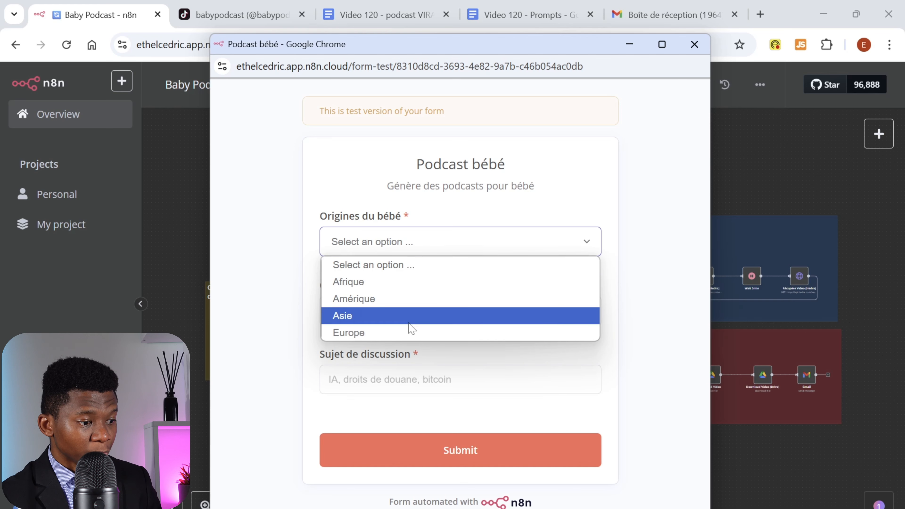
pyautogui.click(407, 333)
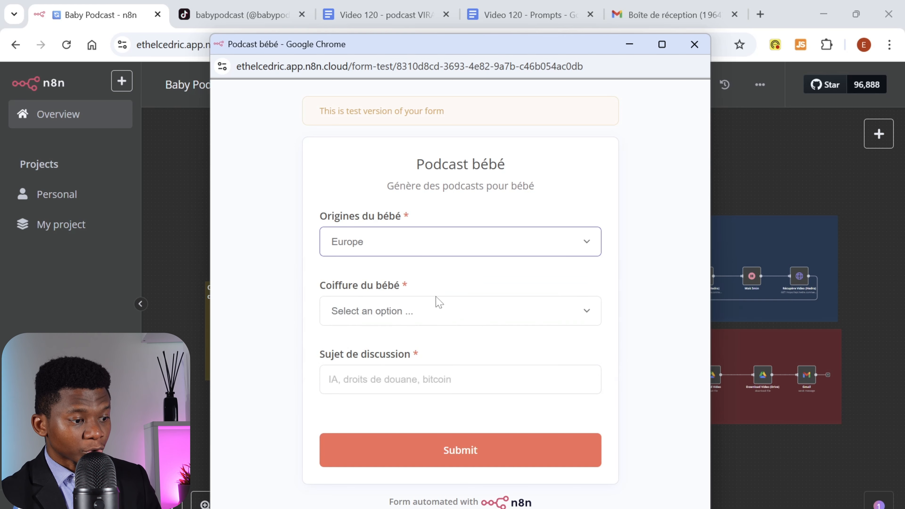
pyautogui.click(585, 316)
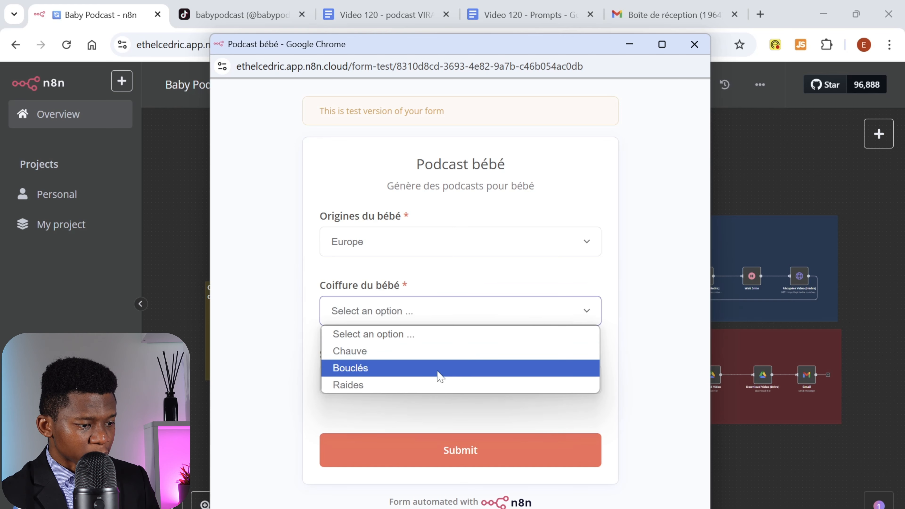
pyautogui.click(410, 385)
pyautogui.click(410, 381)
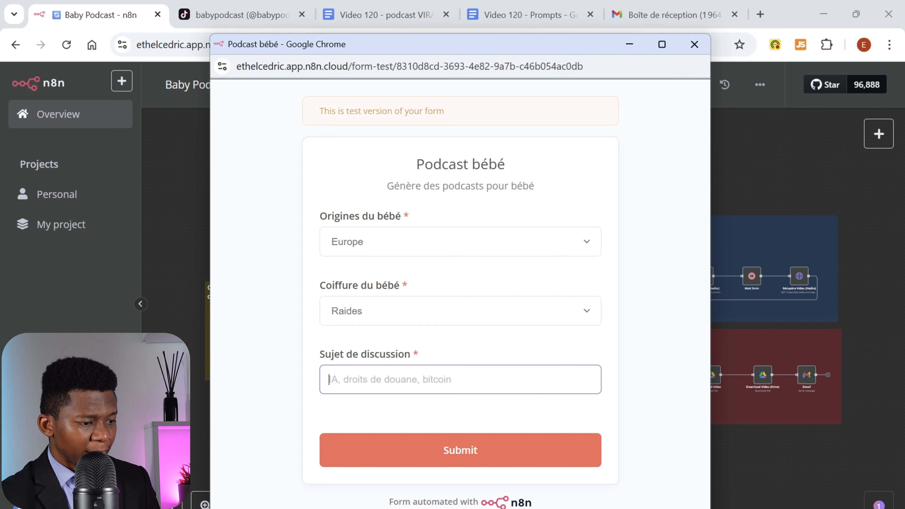
pyautogui.write('bitcoin')
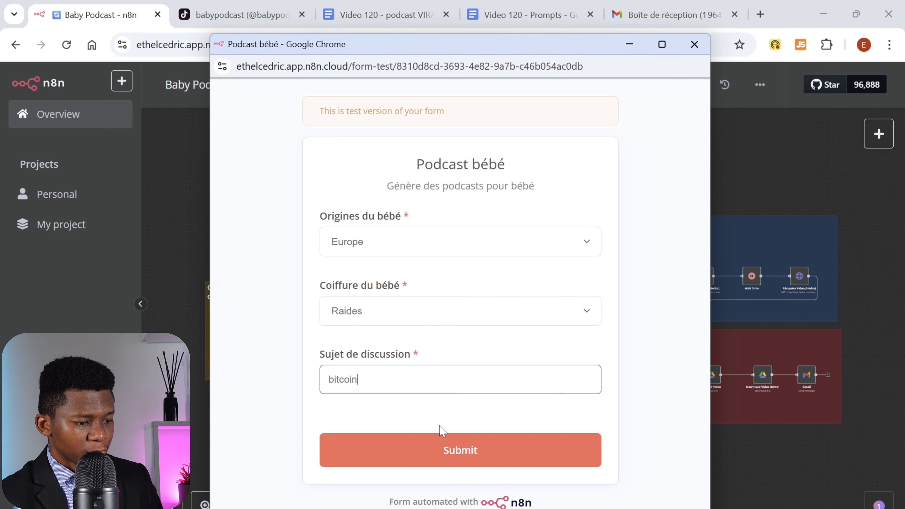
pyautogui.click(465, 454)
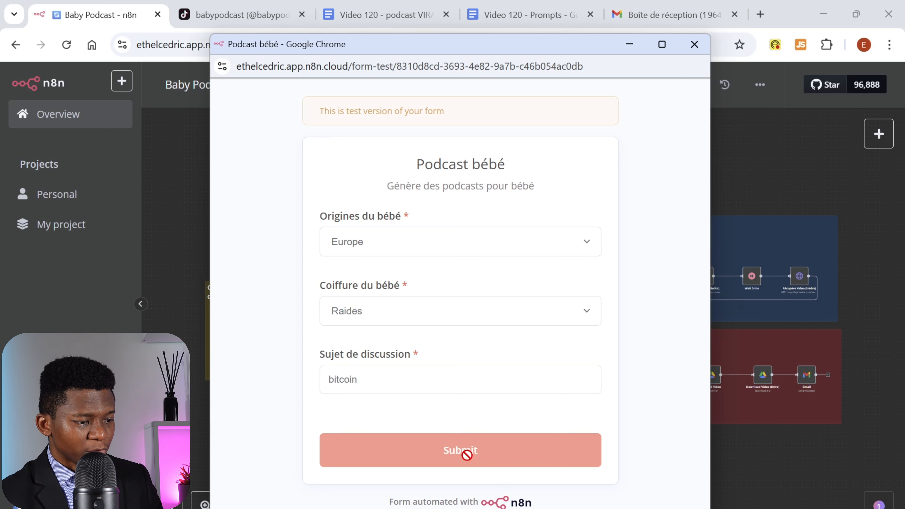
pyautogui.click(695, 44)
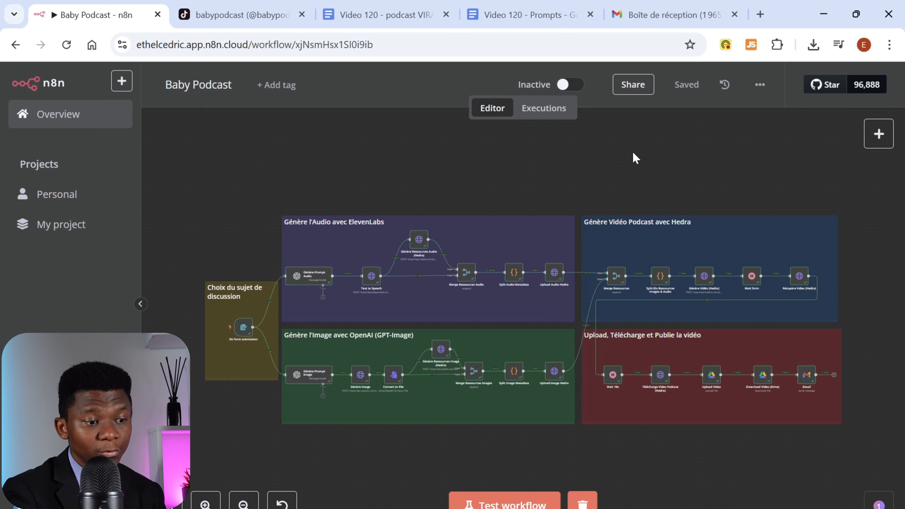
# Switch to Gmail, open the email "Votre vidéo podcast est prête", and play the video linked on Google Drive
pyautogui.click(676, 16)
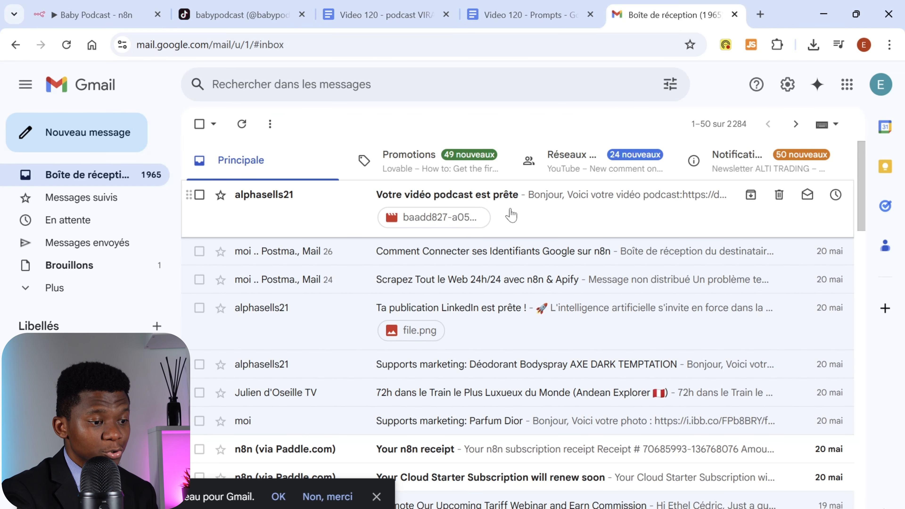
pyautogui.click(532, 210)
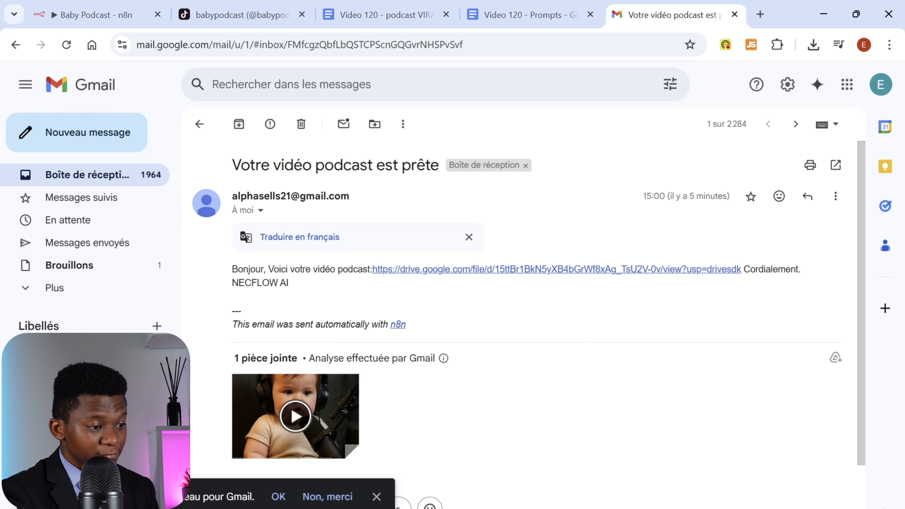
pyautogui.click(529, 270)
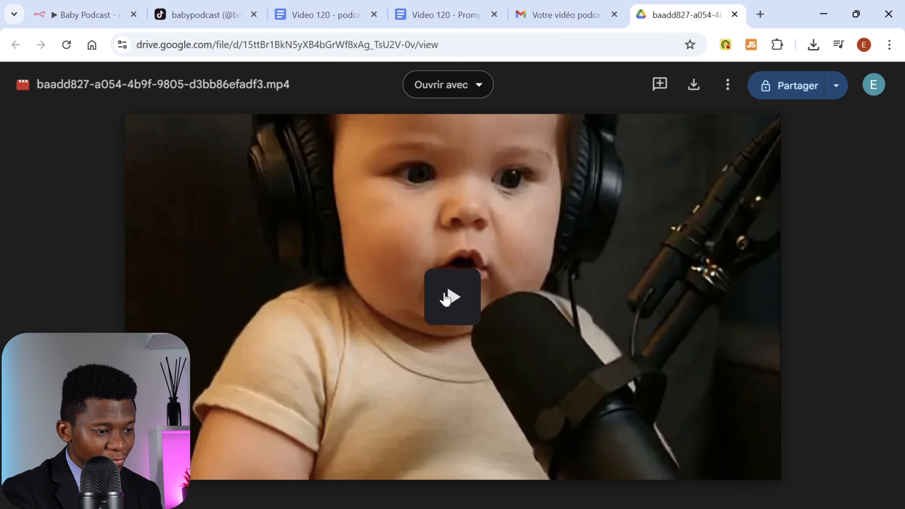
pyautogui.click(445, 298)
pyautogui.click(733, 443)
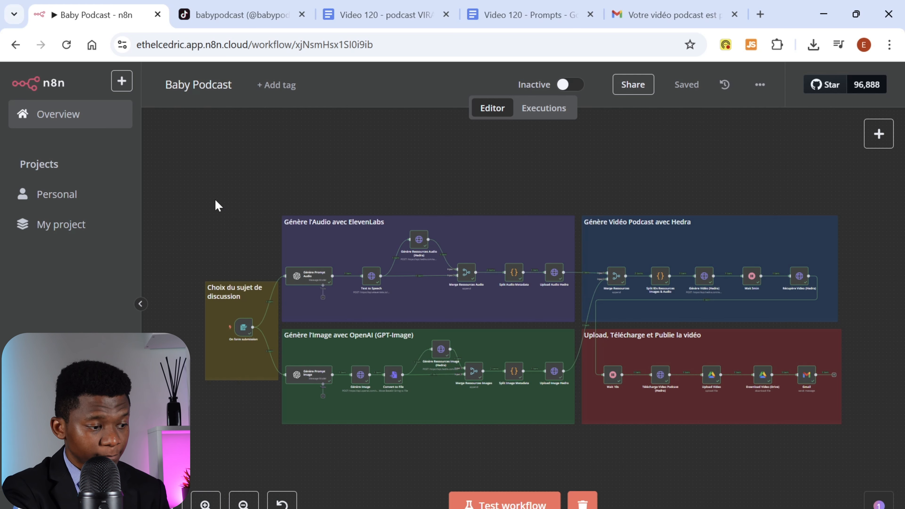
# Search the node library for form, and open the On form submission trigger to review its form parameters
pyautogui.moveTo(245, 329)
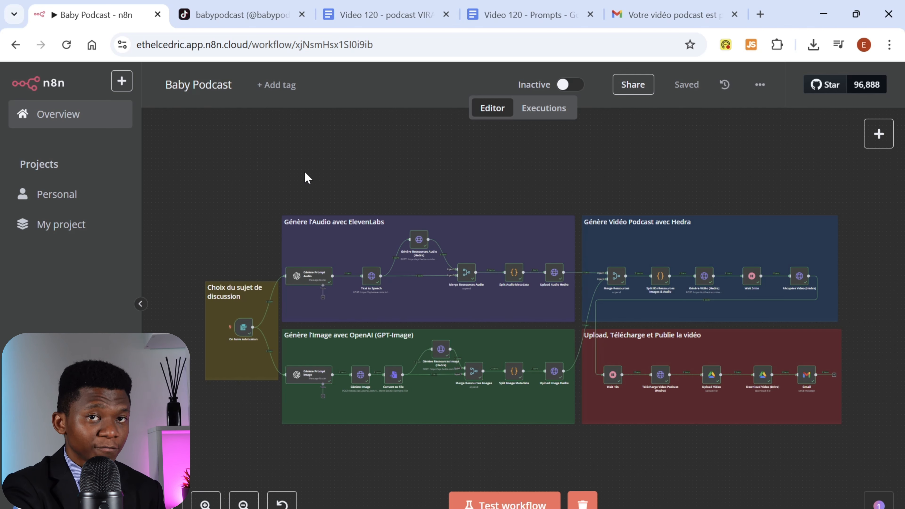
pyautogui.click(875, 142)
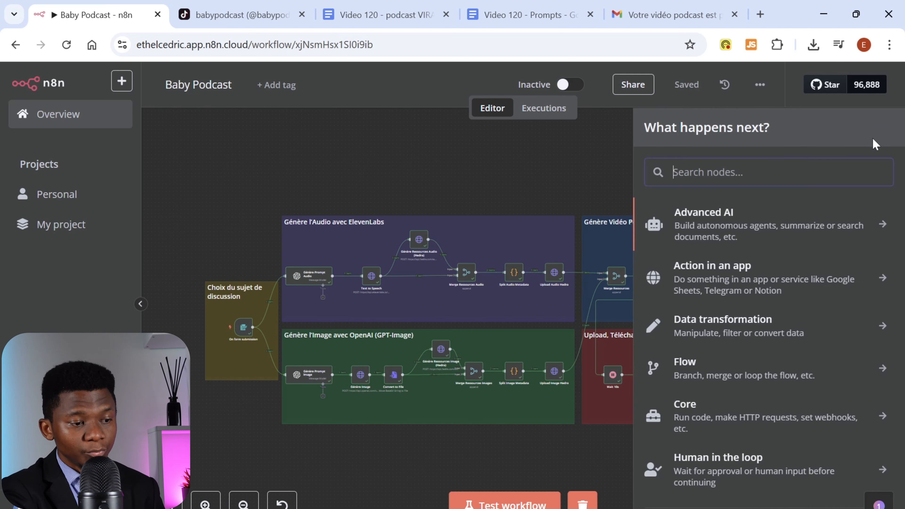
pyautogui.write('form')
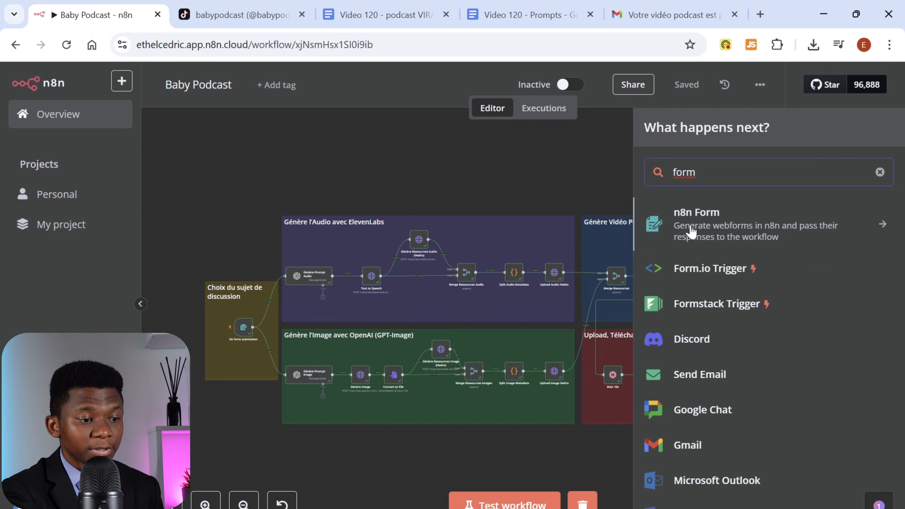
pyautogui.press('Escape')
pyautogui.press('Escape')
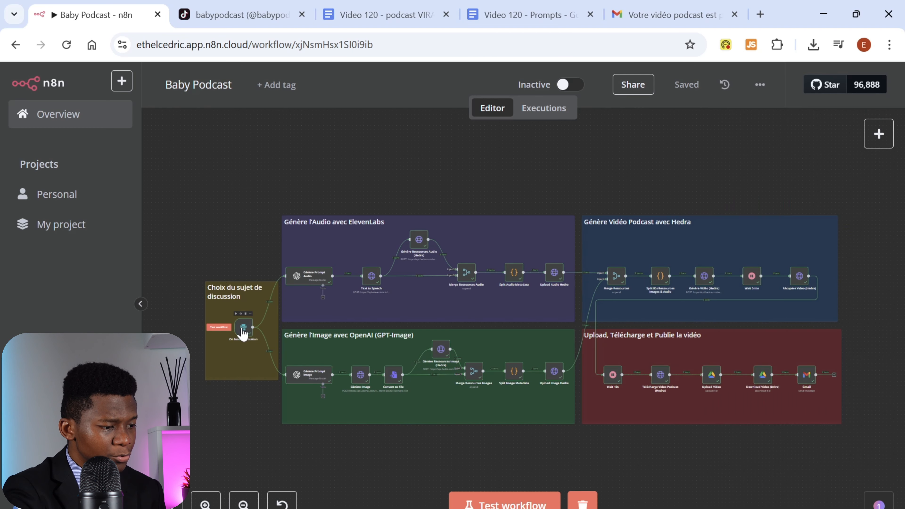
pyautogui.doubleClick(242, 330)
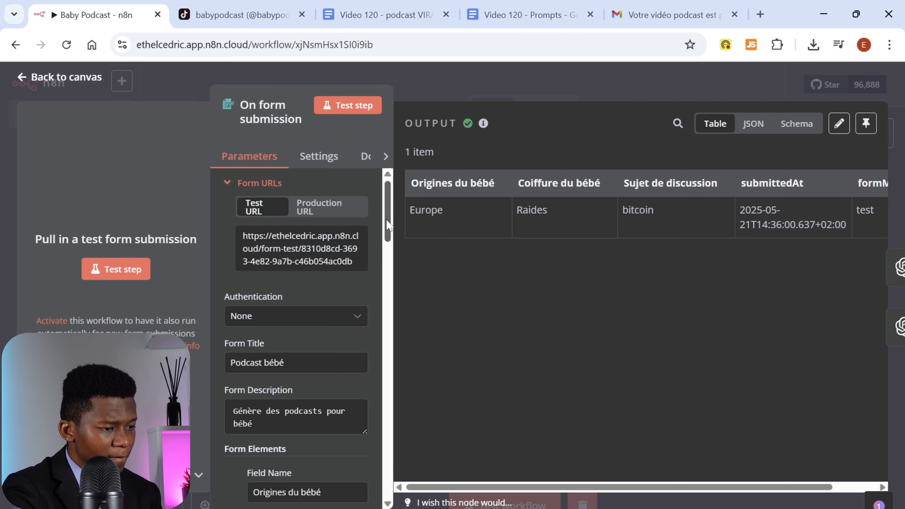
pyautogui.scroll(-3, 387, 222)
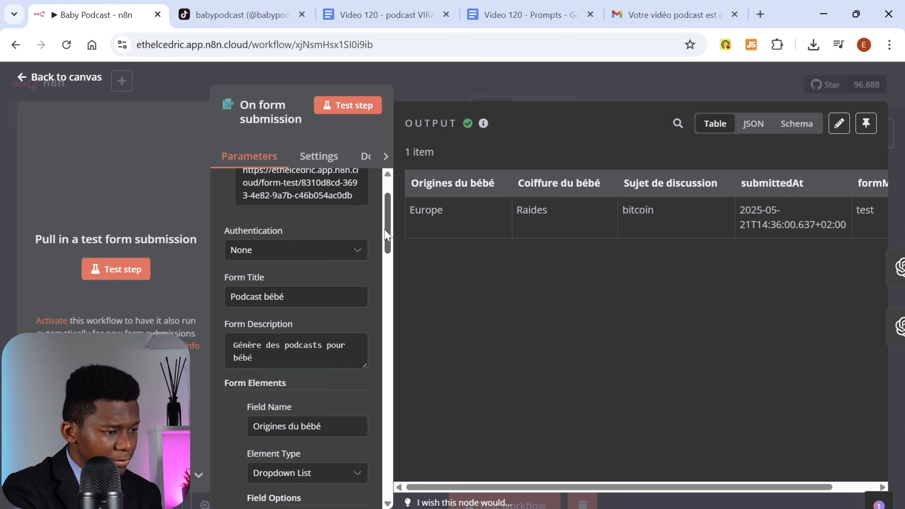
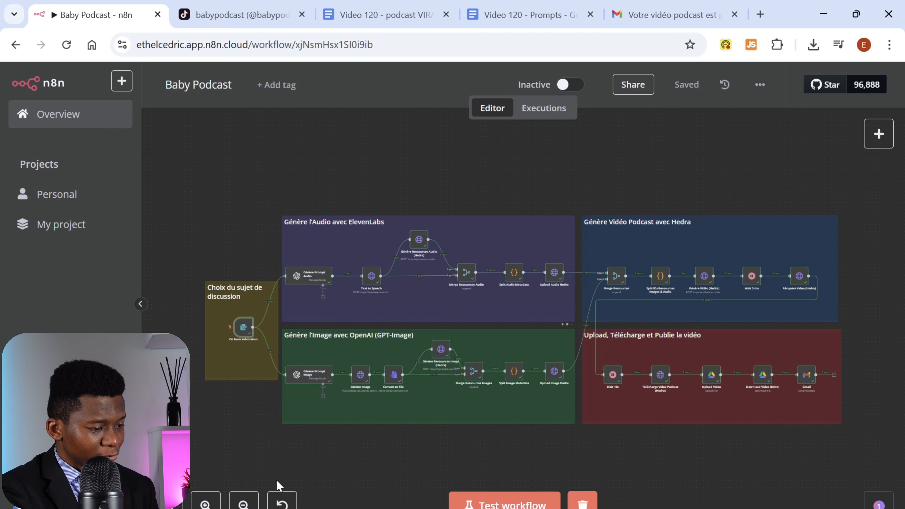
# Open the Génère Prompt Image node, start a new OpenAI credential for it, and fill in the API key
pyautogui.click(214, 504)
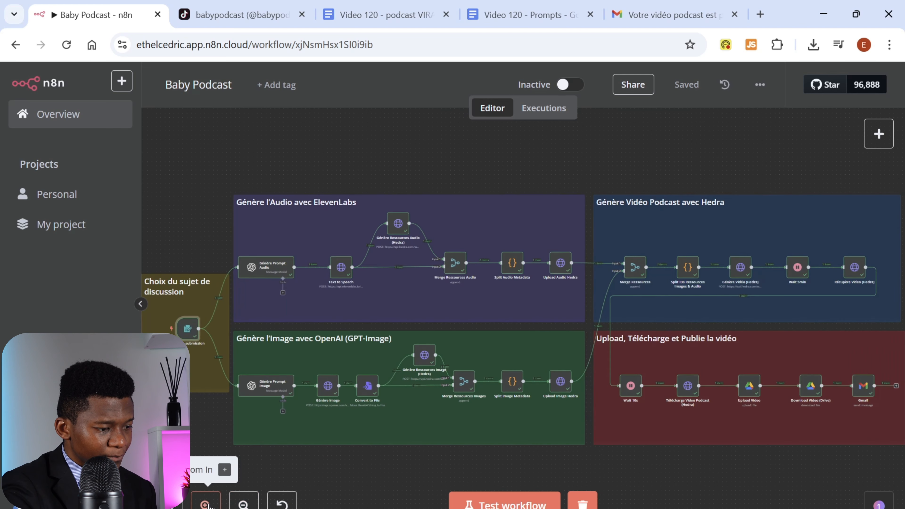
pyautogui.click(211, 504)
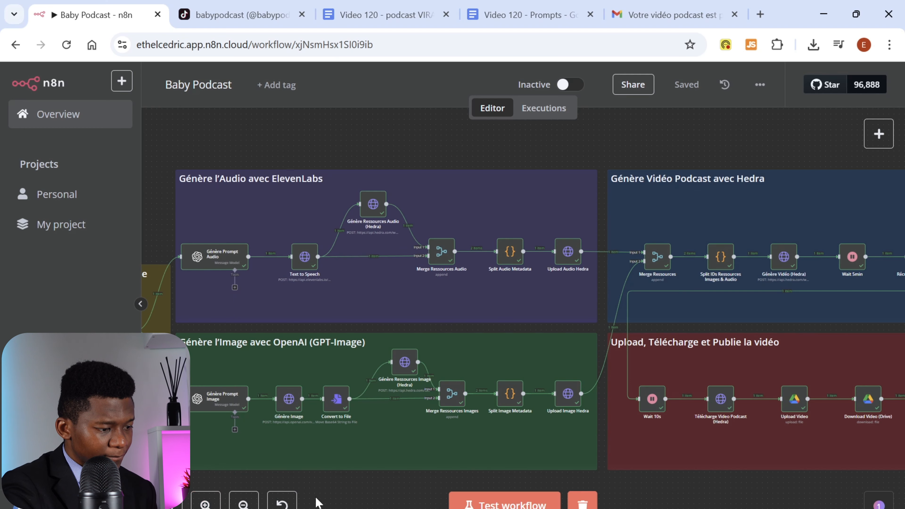
pyautogui.click(206, 505)
pyautogui.scroll(-3, 351, 460)
pyautogui.moveTo(232, 432); pyautogui.dragTo(217, 439)
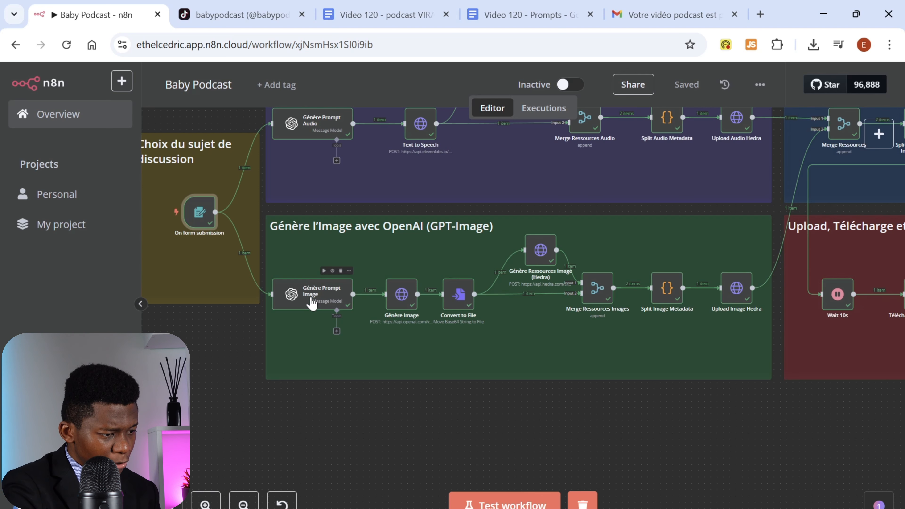
pyautogui.doubleClick(312, 298)
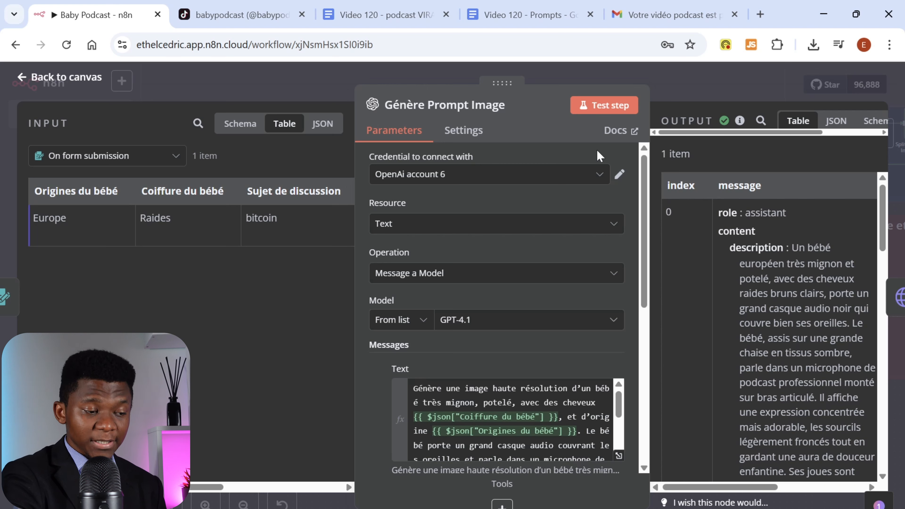
pyautogui.click(598, 182)
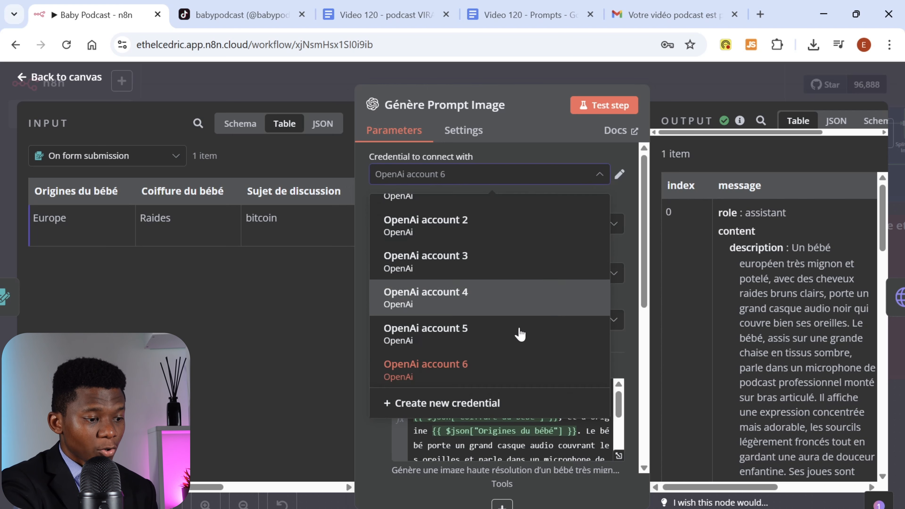
pyautogui.click(466, 413)
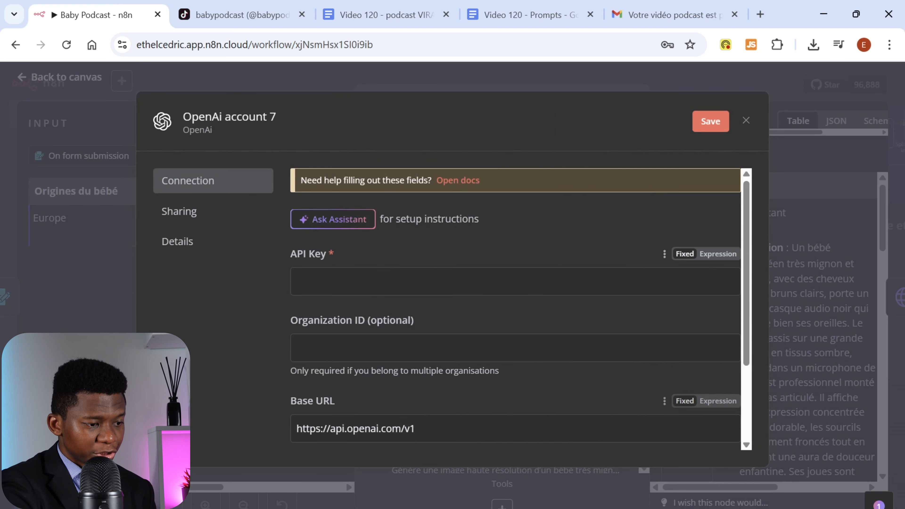
pyautogui.hotkey('ctrl', 'v')
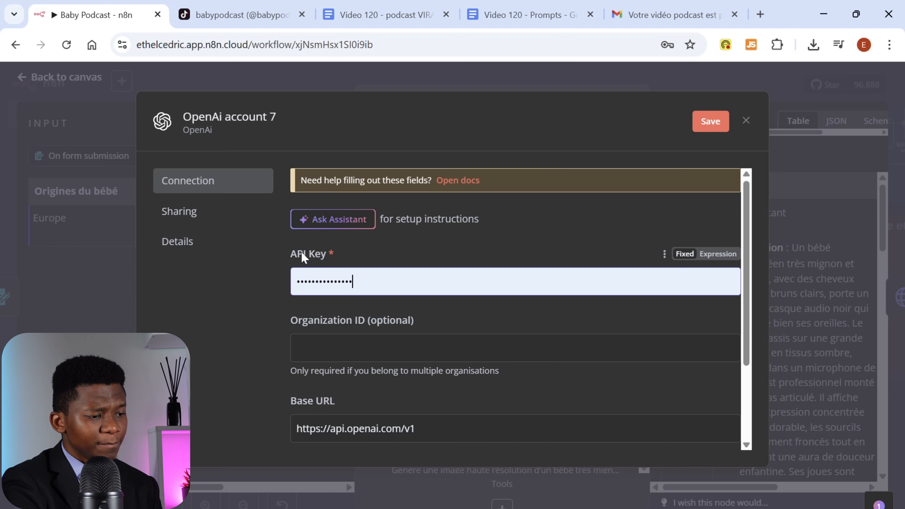
# Open the n8n documentation for OpenAI credentials and find the instructions for generating an API key
pyautogui.click(451, 182)
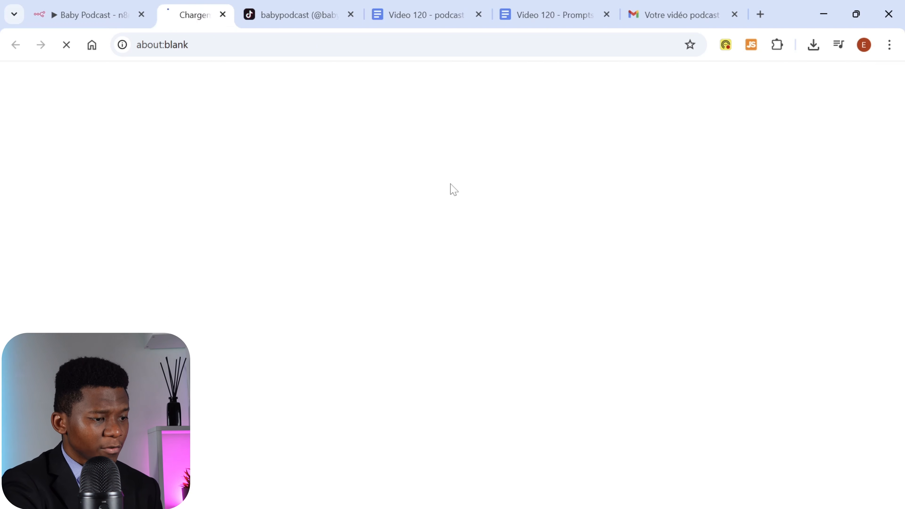
pyautogui.scroll(-8, 499, 293)
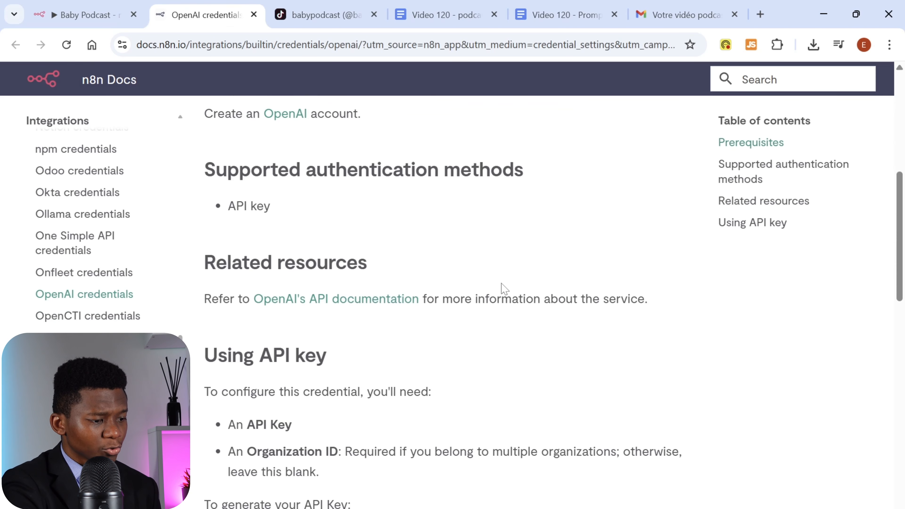
pyautogui.scroll(-5, 504, 288)
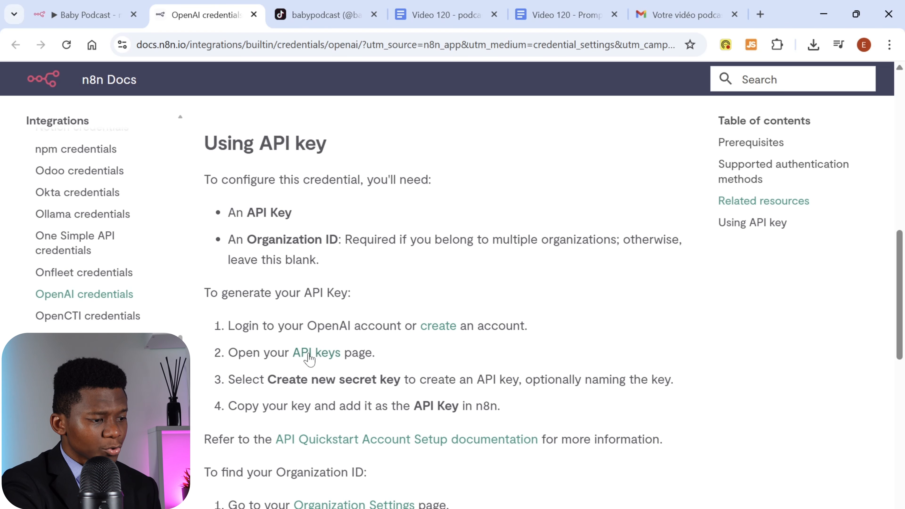
# Open the OpenAI API keys page from the documentation and compare it with the n8n credential's API key field
pyautogui.click(308, 354)
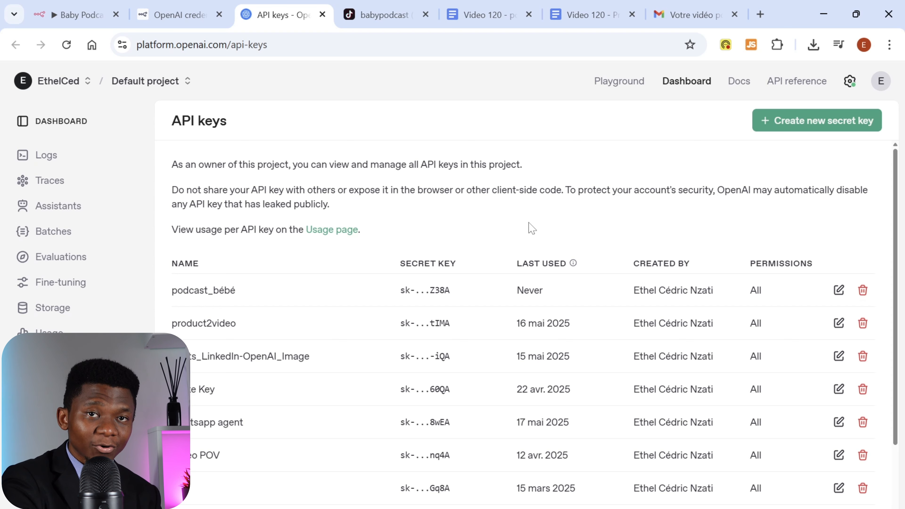
pyautogui.click(175, 16)
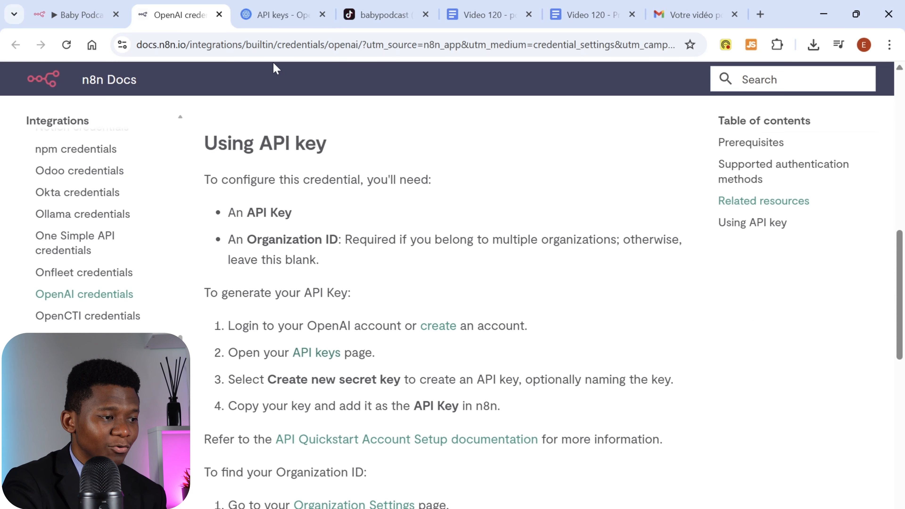
pyautogui.moveTo(280, 22)
pyautogui.click(73, 17)
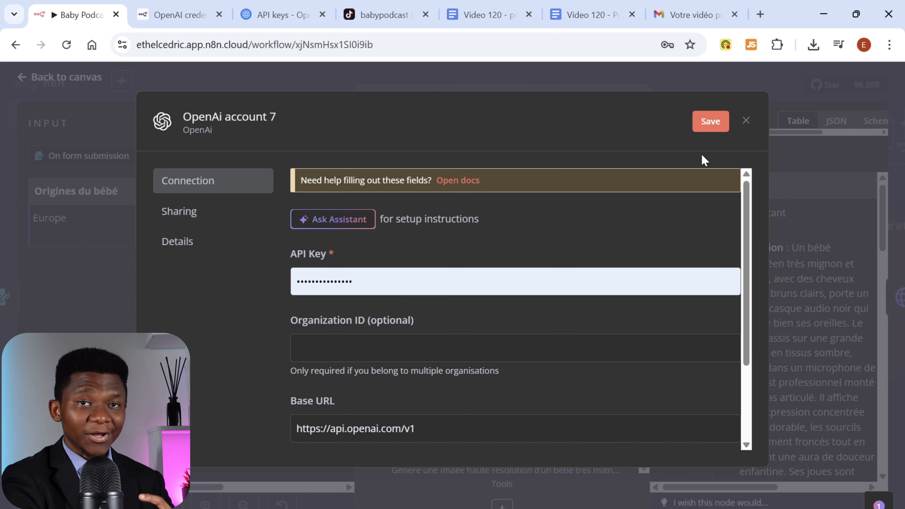
pyautogui.click(284, 20)
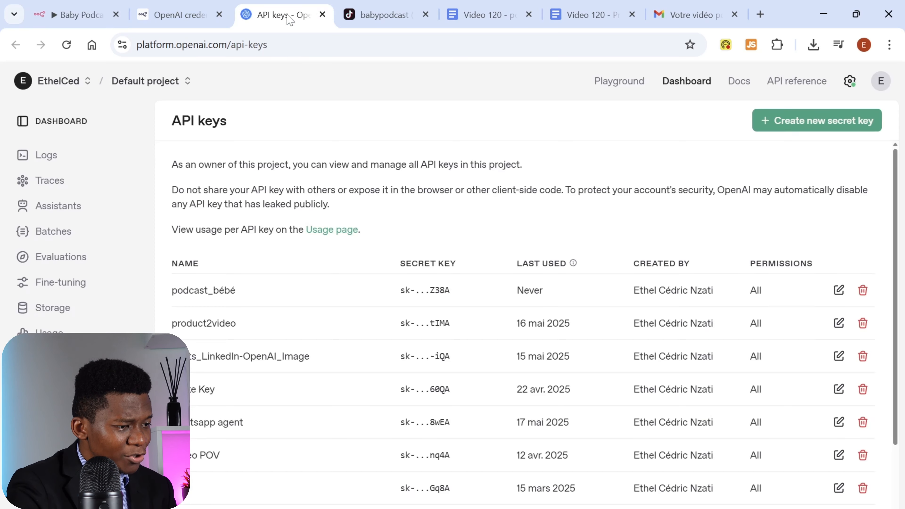
# Close the OpenAI API keys and n8n documentation pages, and discard the unsaved OpenAI credential in n8n
pyautogui.click(322, 14)
pyautogui.click(212, 15)
pyautogui.click(219, 15)
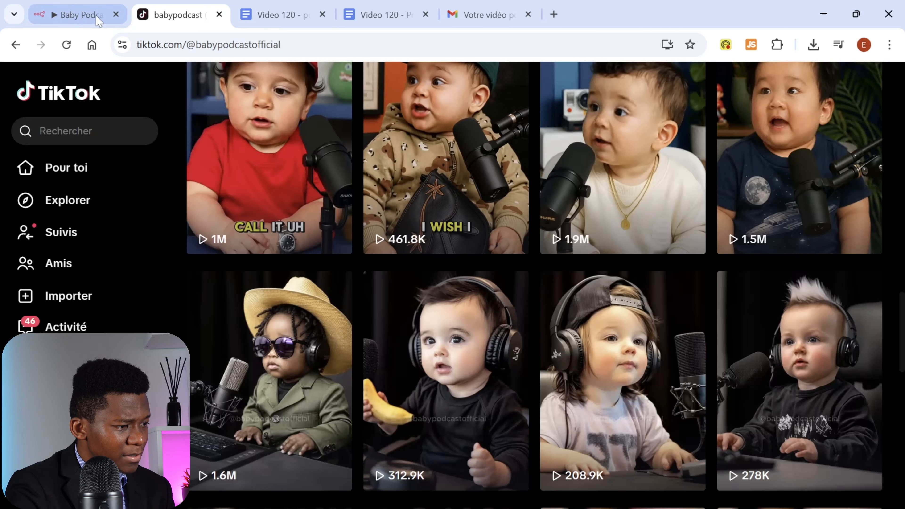
pyautogui.click(71, 14)
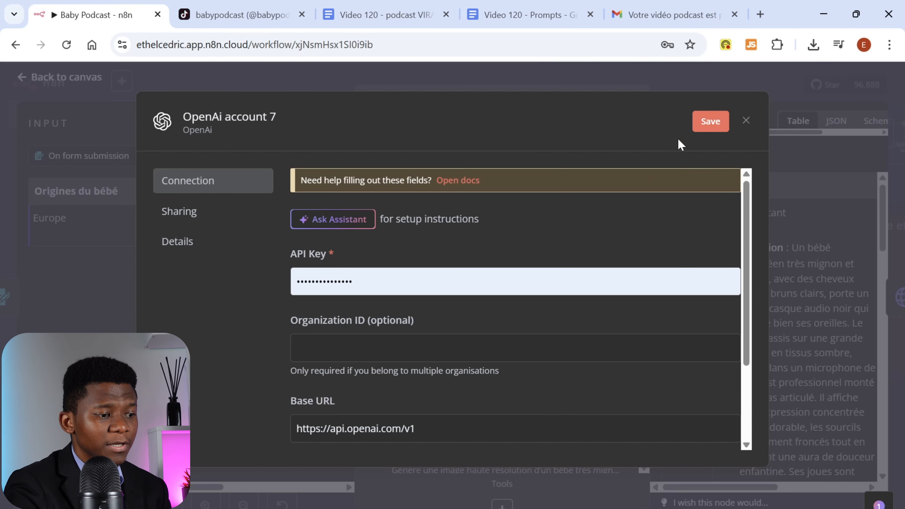
pyautogui.click(777, 95)
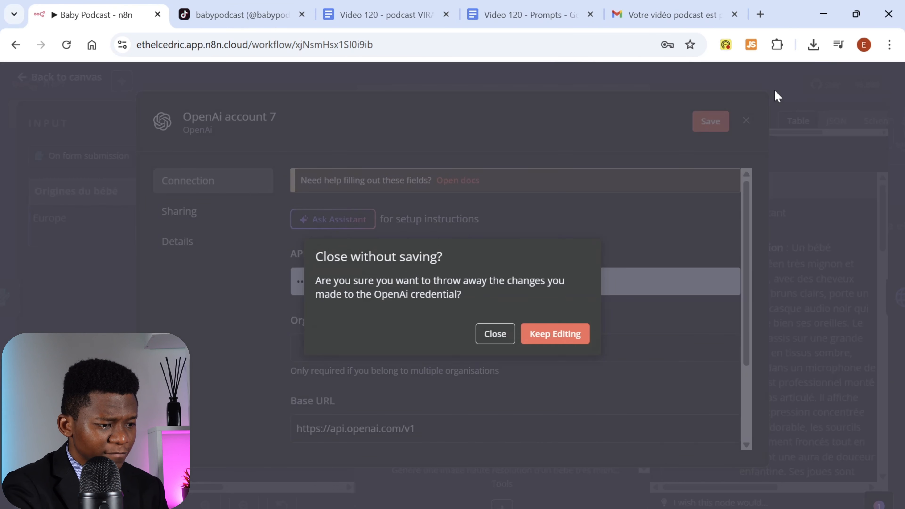
pyautogui.click(495, 334)
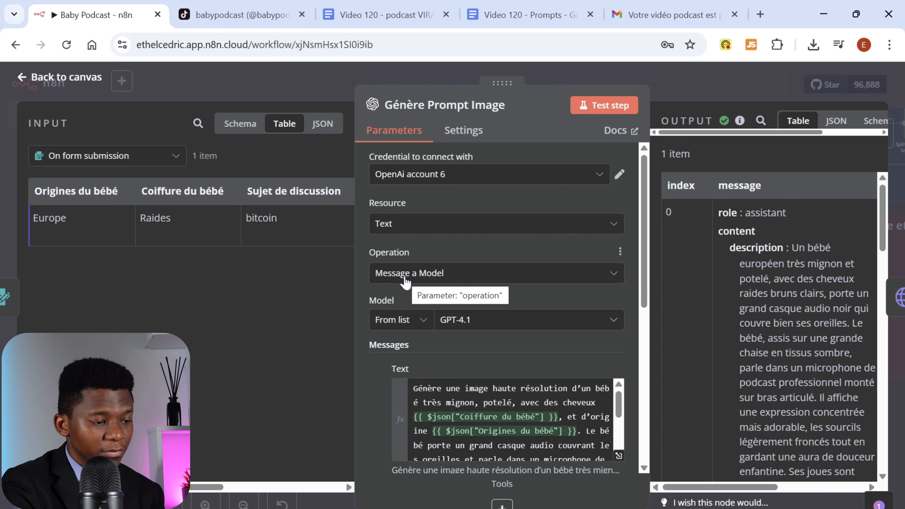
# Review the operation and model of the Génère Prompt Image node, and open its message text in the full expression editor
pyautogui.scroll(-2, 463, 278)
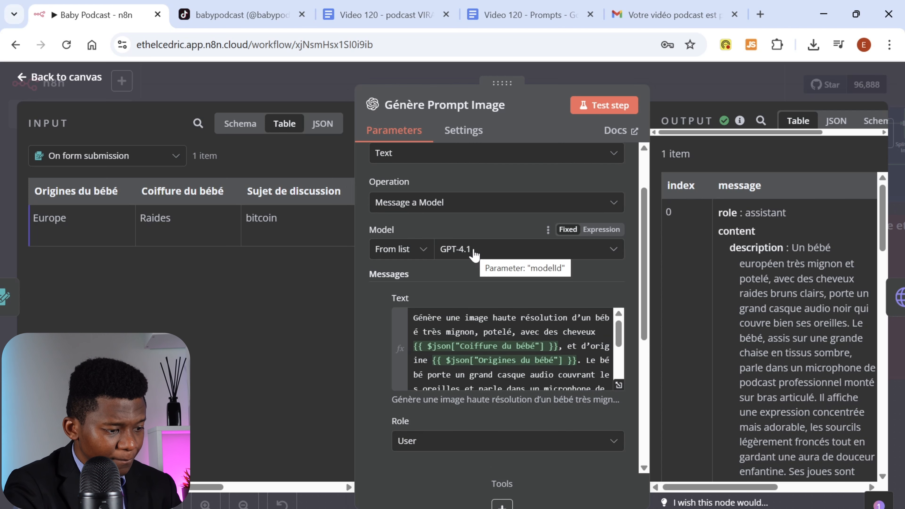
pyautogui.scroll(2, 459, 286)
pyautogui.scroll(-2, 449, 359)
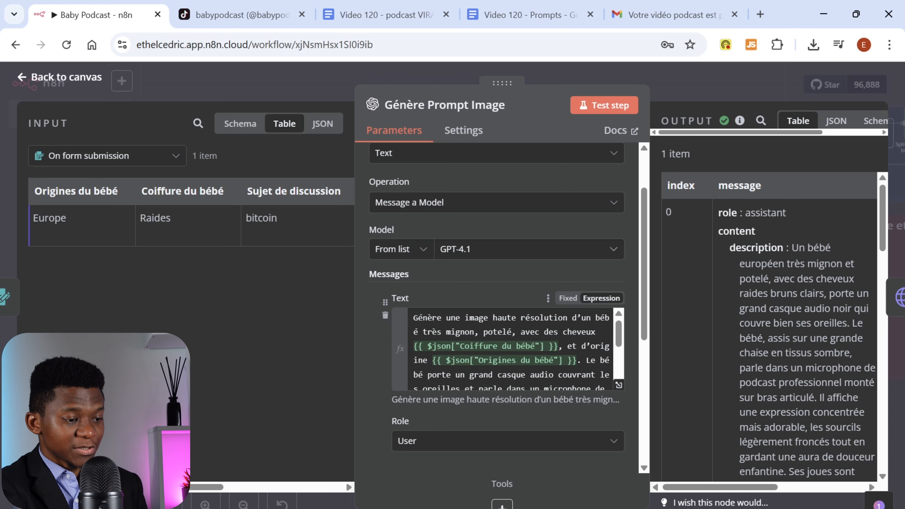
pyautogui.click(512, 332)
pyautogui.click(619, 385)
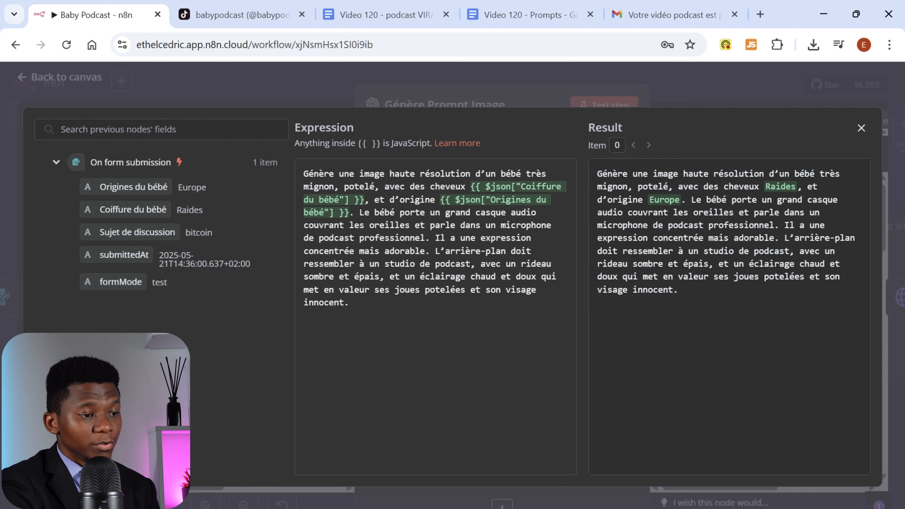
# Look up the Génère Prompt Image prompt in the Google Docs document "Video 120 - Prompts", and return to n8n to close the expression editor
pyautogui.click(522, 22)
pyautogui.scroll(10, 494, 356)
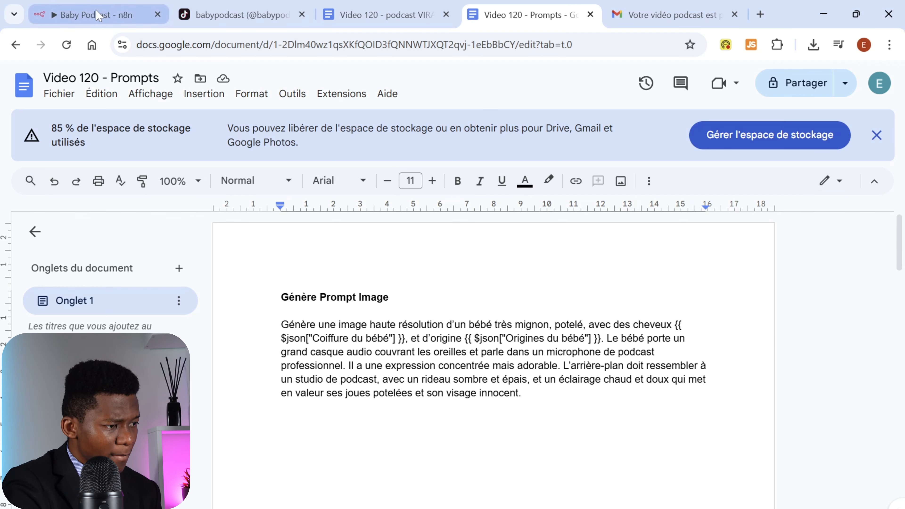
pyautogui.click(114, 16)
pyautogui.click(691, 96)
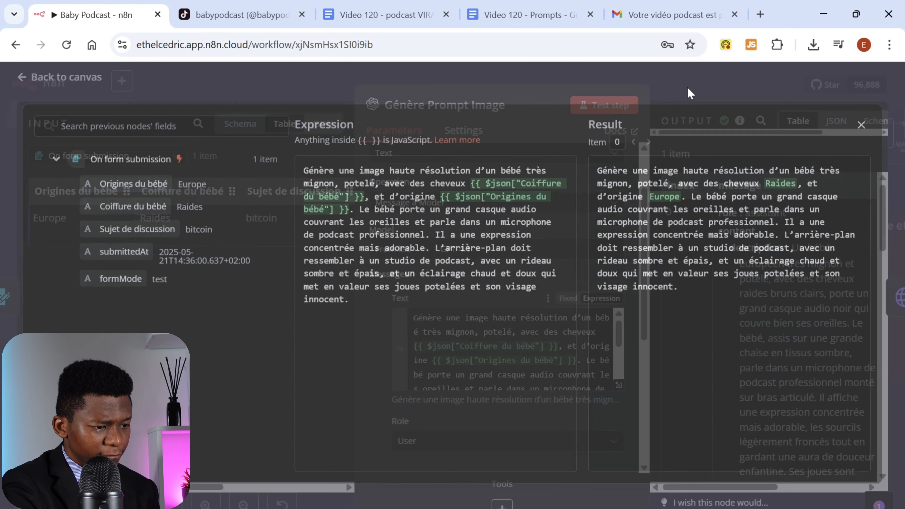
# Examine the role, output settings and generated description of the Génère Prompt Image node, and return to the canvas
pyautogui.scroll(-6, 632, 347)
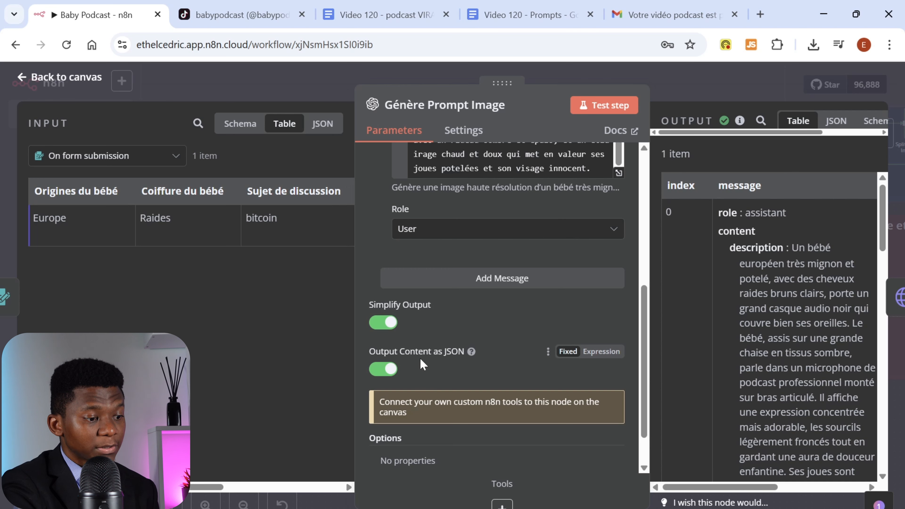
pyautogui.scroll(-1, 506, 345)
pyautogui.scroll(3, 507, 343)
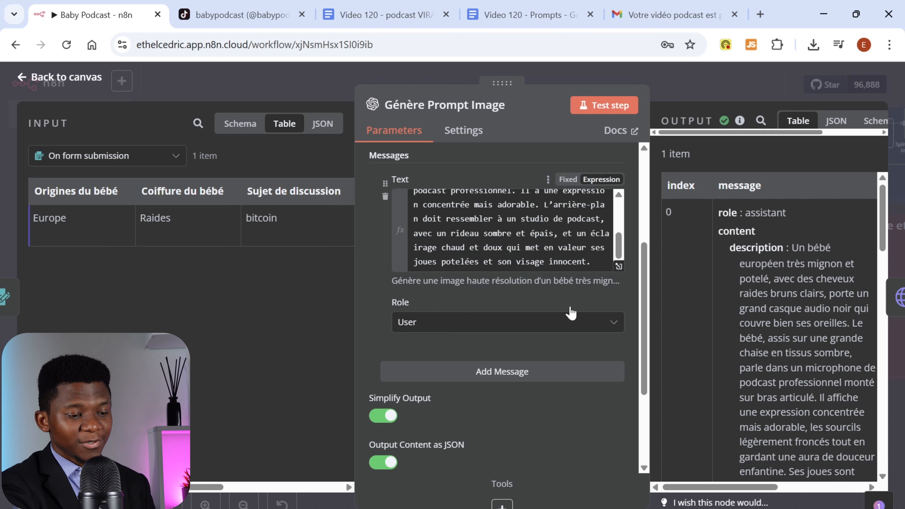
pyautogui.moveTo(771, 492); pyautogui.dragTo(794, 488)
pyautogui.scroll(-2, 763, 382)
pyautogui.scroll(-8, 762, 382)
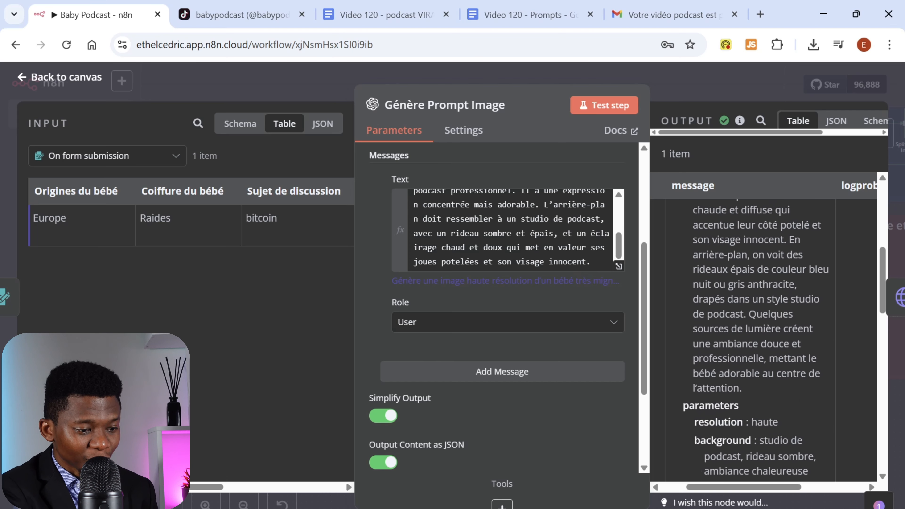
pyautogui.scroll(5, 757, 369)
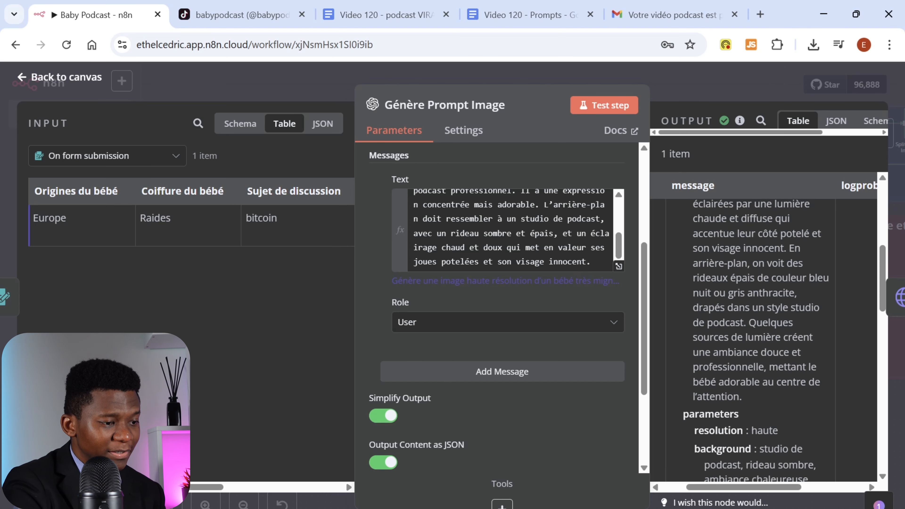
pyautogui.click(691, 84)
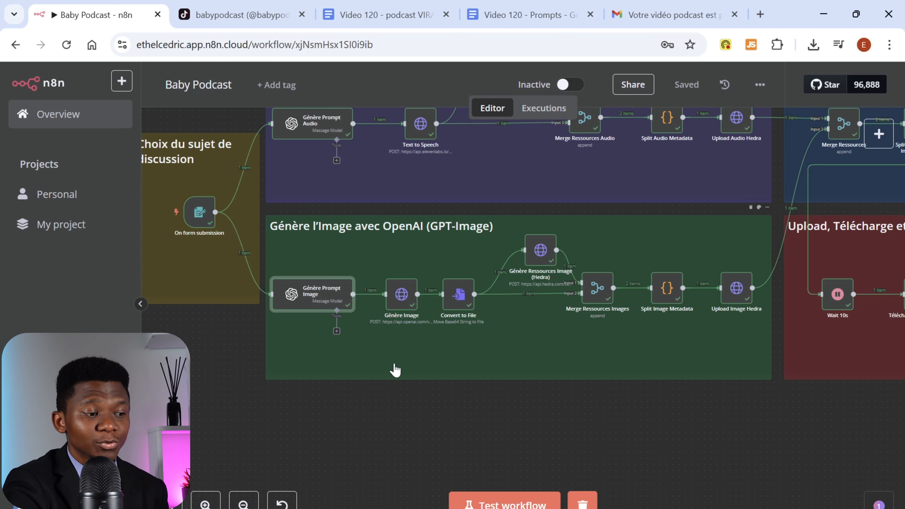
# Open the Génère Image node and inspect its request method, URL and the API key in its Authorization header
pyautogui.doubleClick(400, 295)
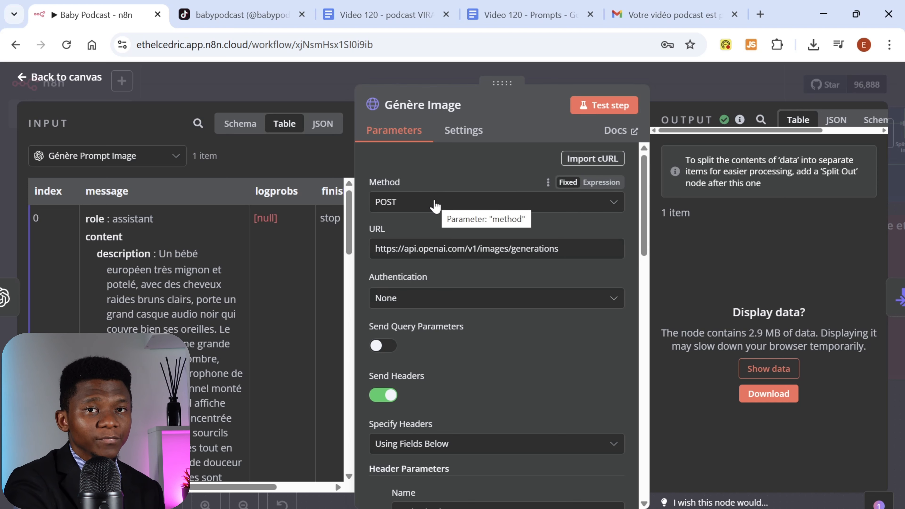
pyautogui.scroll(-5, 435, 207)
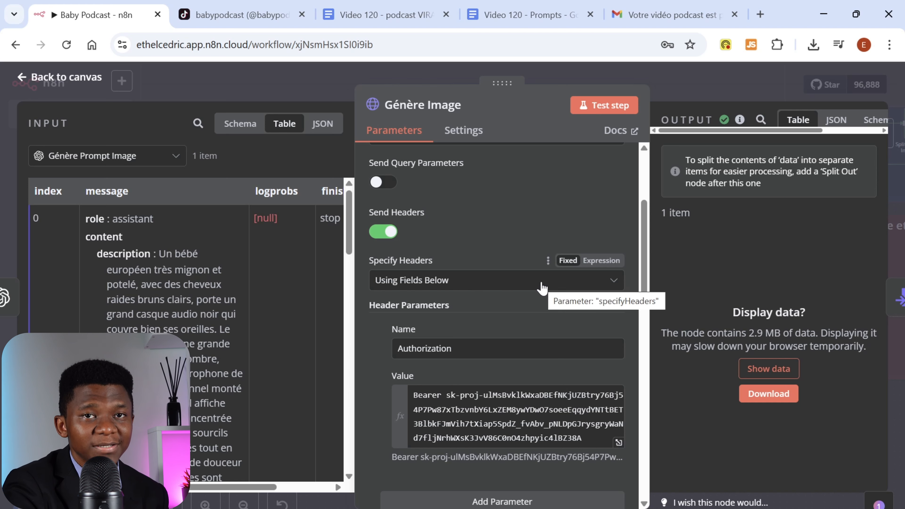
pyautogui.scroll(1, 437, 342)
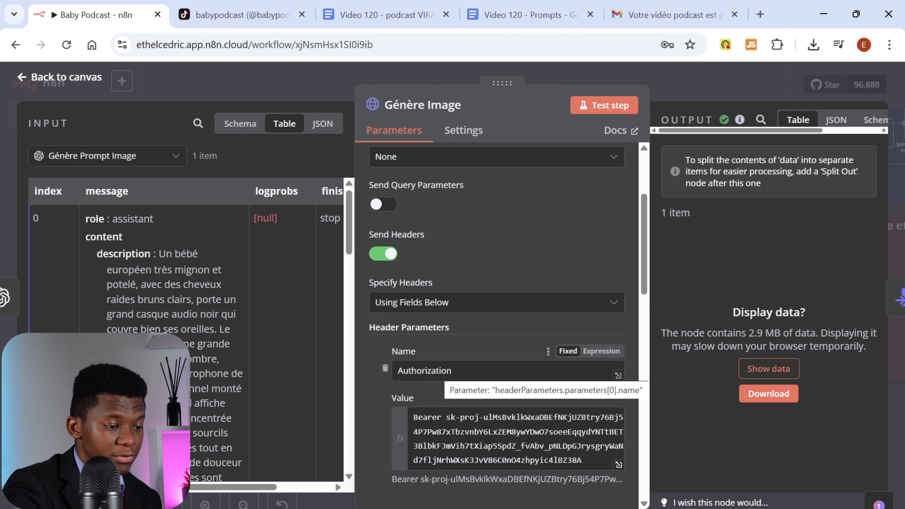
pyautogui.scroll(-3, 421, 329)
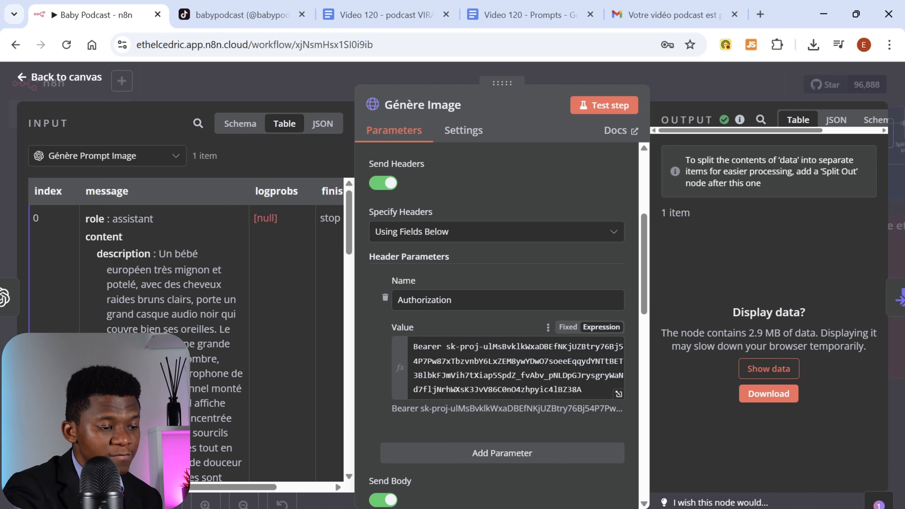
pyautogui.moveTo(446, 347); pyautogui.dragTo(581, 389)
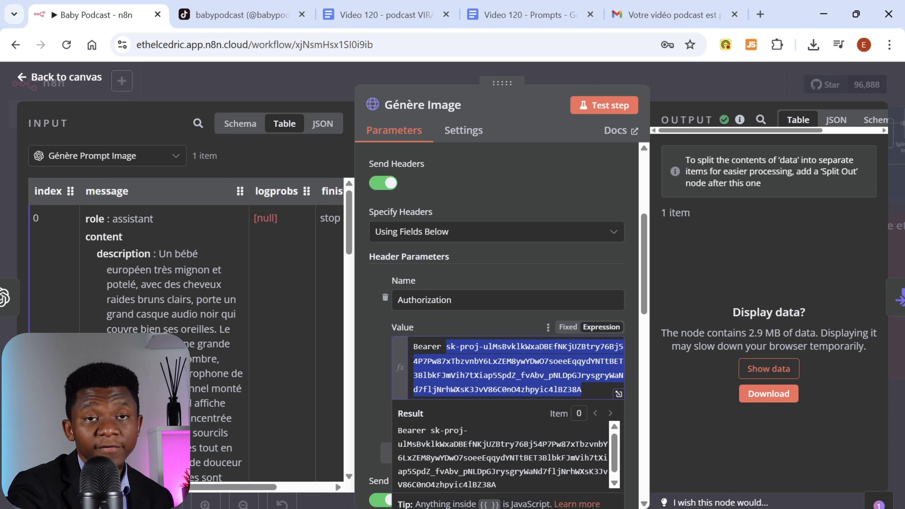
pyautogui.click(478, 323)
# Review the model, prompt and size body parameters of the Génère Image node, with its input data shown as a schema
pyautogui.scroll(-4, 478, 327)
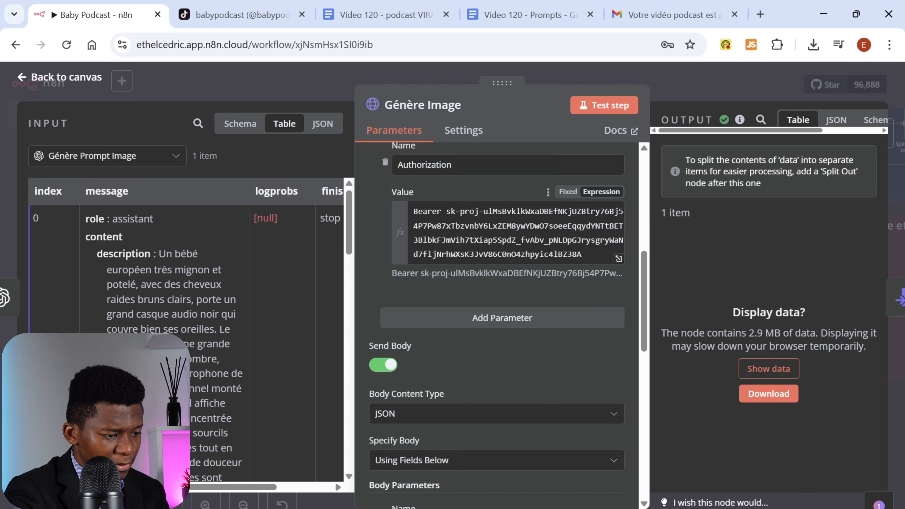
pyautogui.scroll(-2, 479, 334)
pyautogui.scroll(-7, 499, 321)
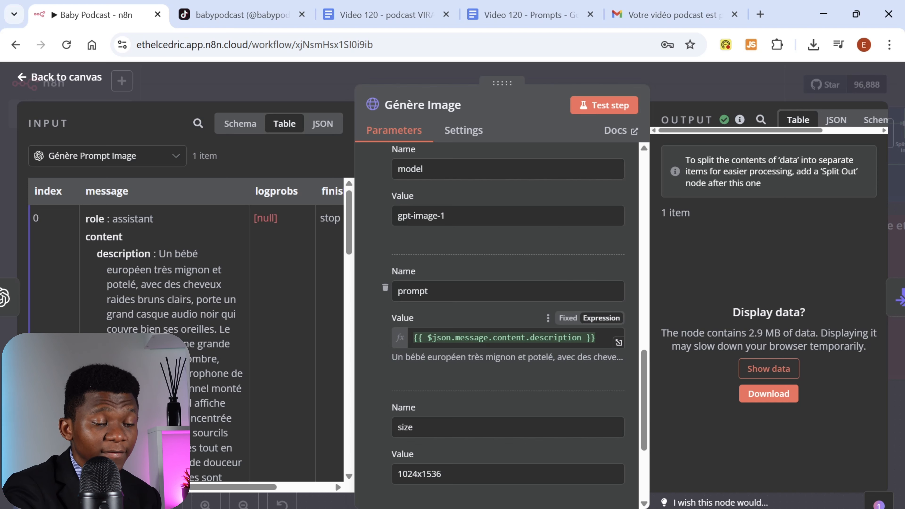
pyautogui.click(232, 125)
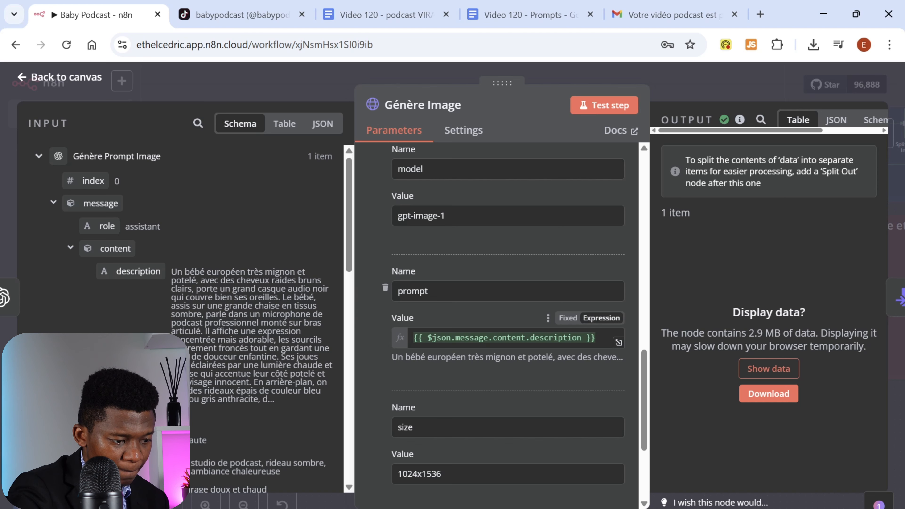
pyautogui.scroll(-3, 493, 239)
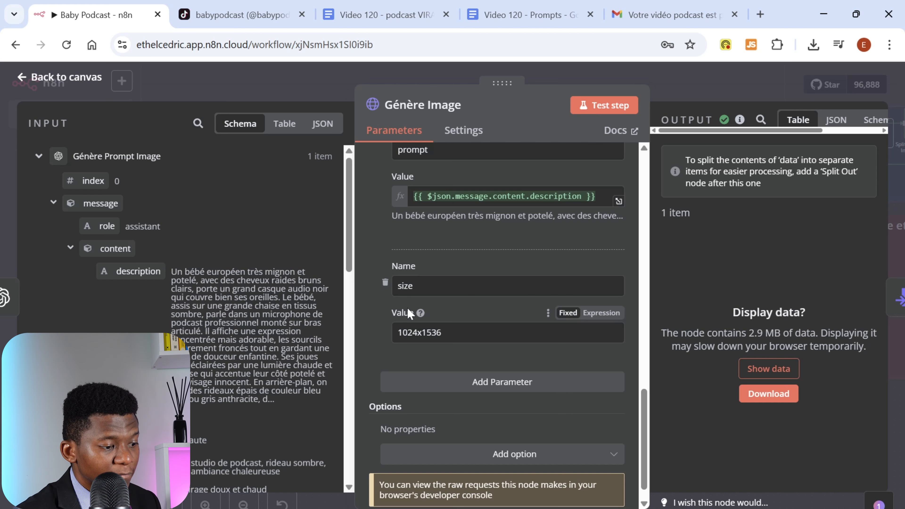
# Display the output data of the Génère Image node, examine its b64_json content, and return to the canvas
pyautogui.scroll(12, 502, 321)
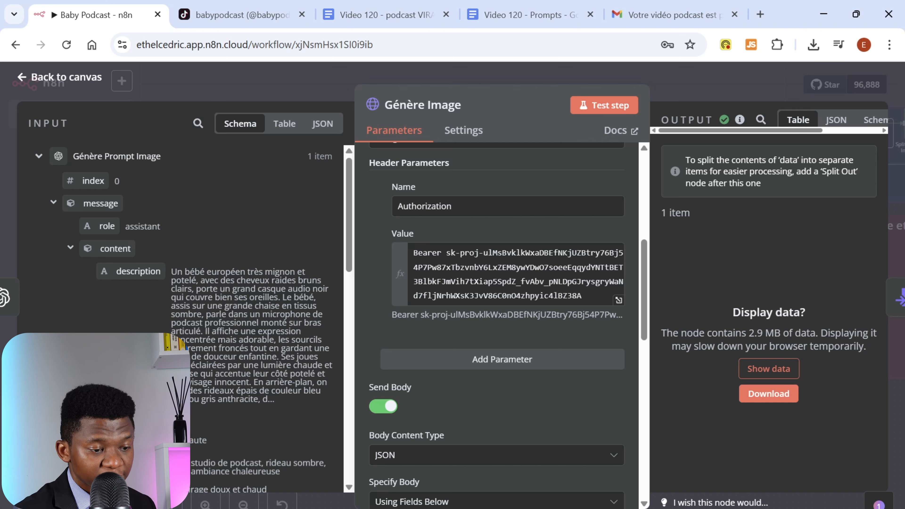
pyautogui.click(764, 371)
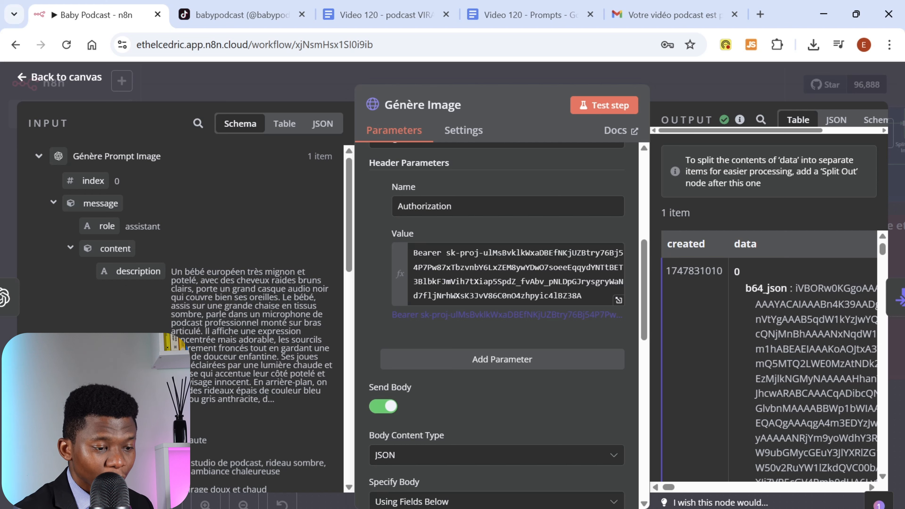
pyautogui.scroll(-1, 769, 370)
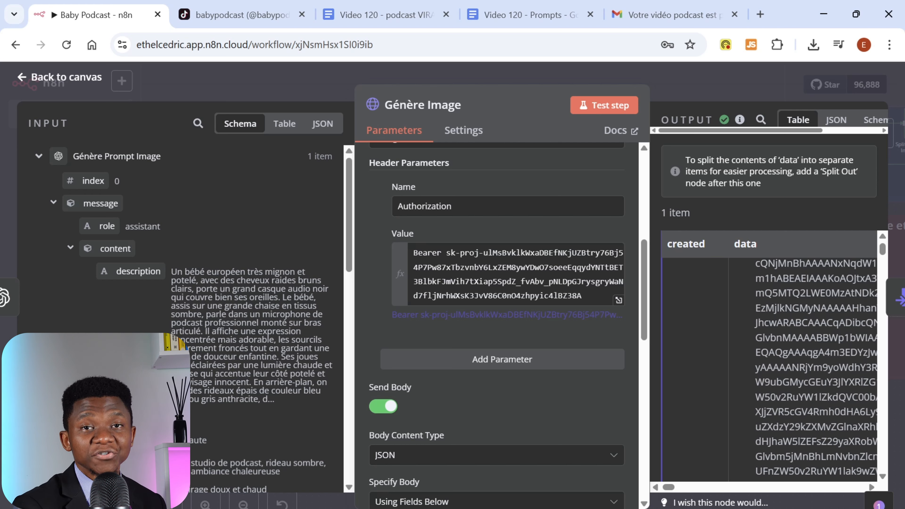
pyautogui.click(698, 88)
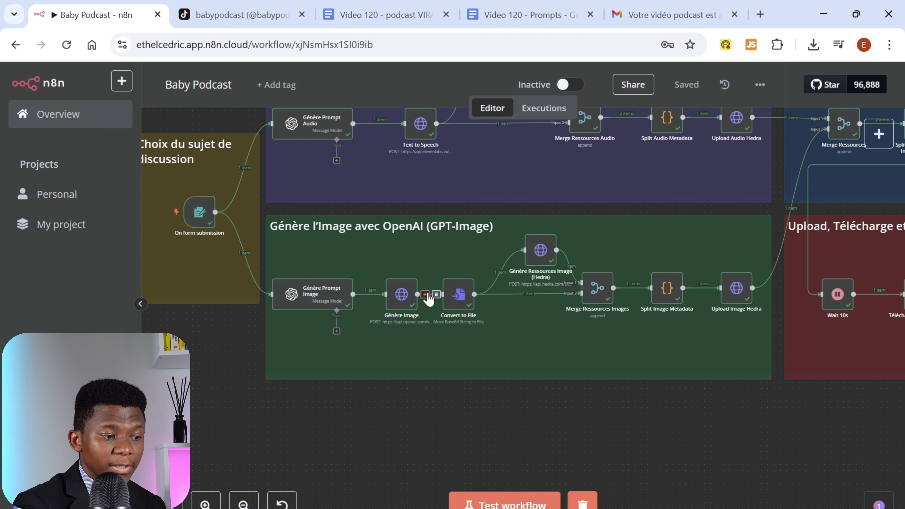
# Search the node library for conve after the Génère Image node, view the Convert to File actions, and close the library without adding one
pyautogui.click(425, 295)
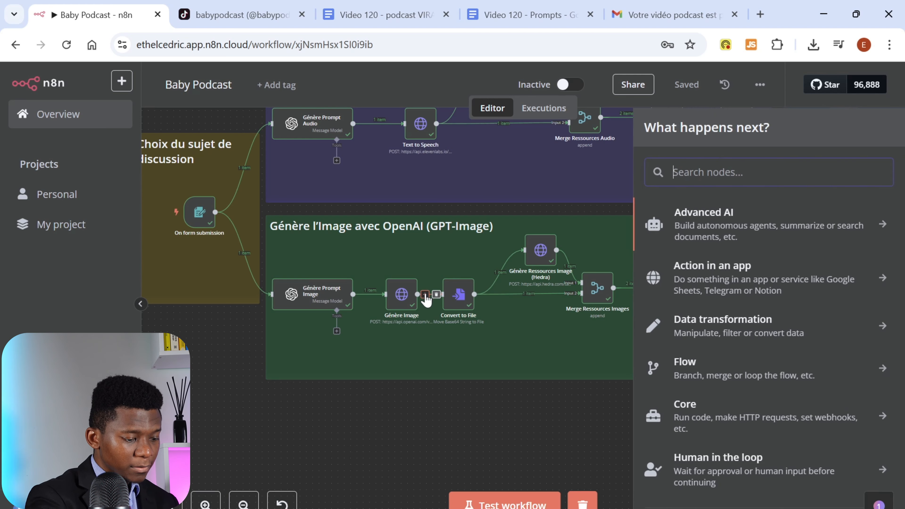
pyautogui.write('conve')
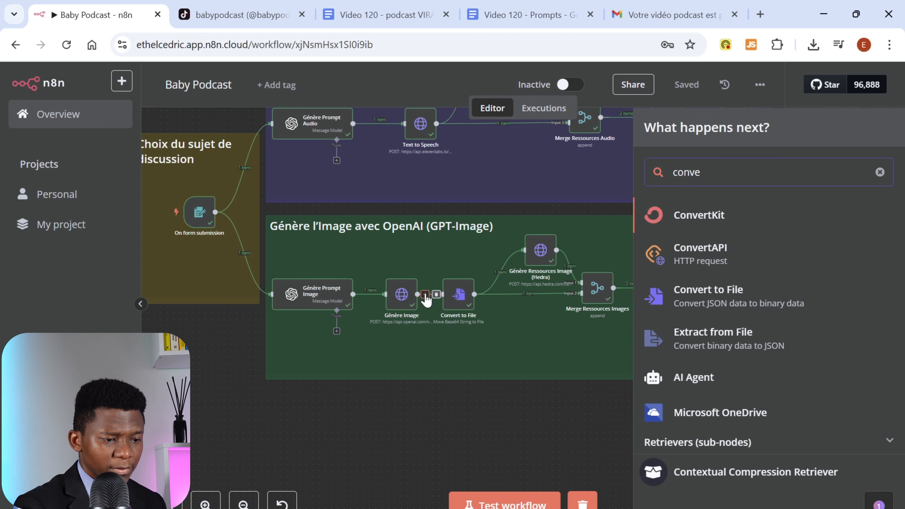
pyautogui.click(704, 298)
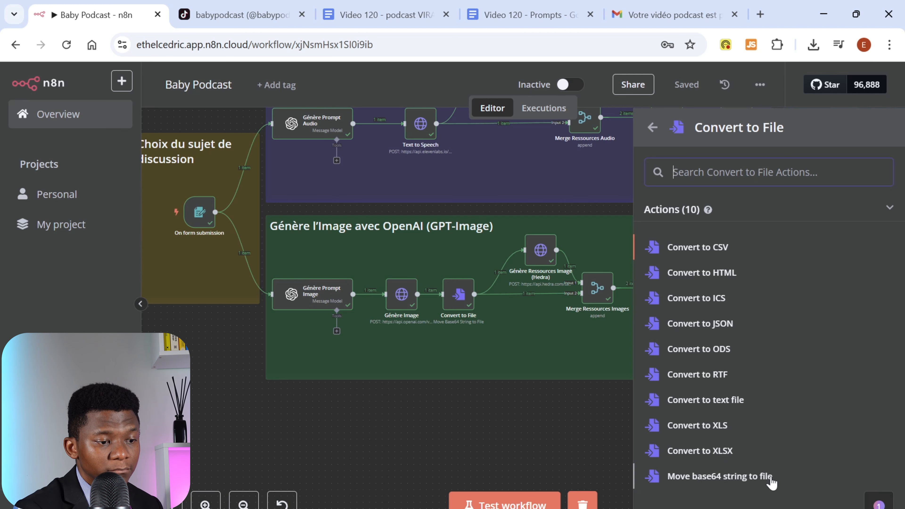
pyautogui.click(450, 389)
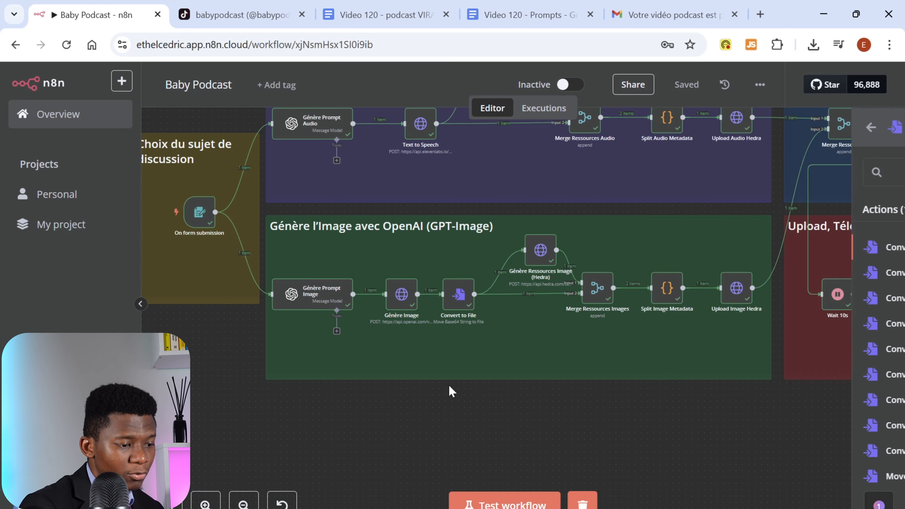
# Open the Convert to File node, inspect its Base64 settings, view the generated image in its output, and return to the canvas
pyautogui.doubleClick(460, 295)
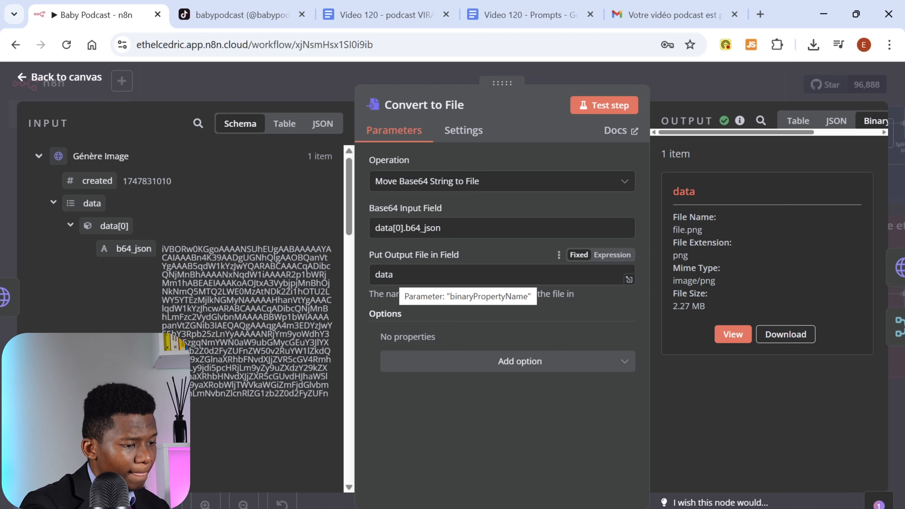
pyautogui.click(593, 107)
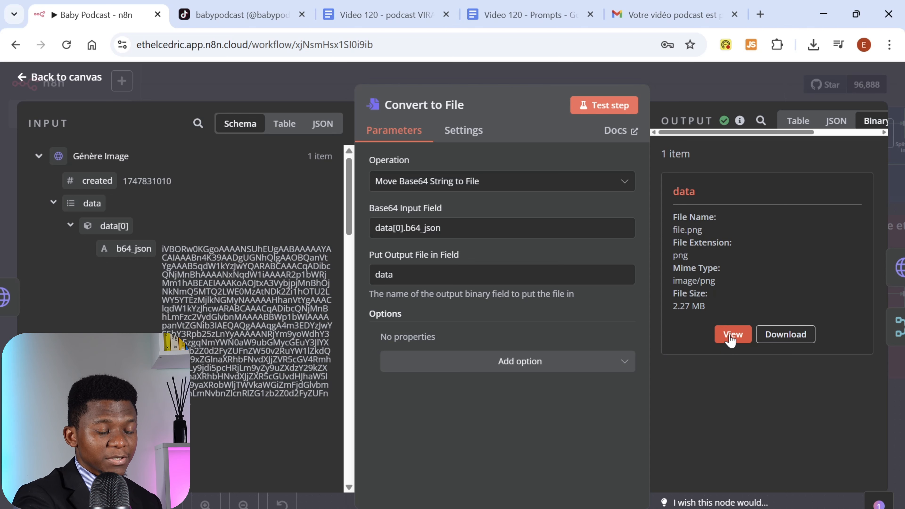
pyautogui.click(726, 343)
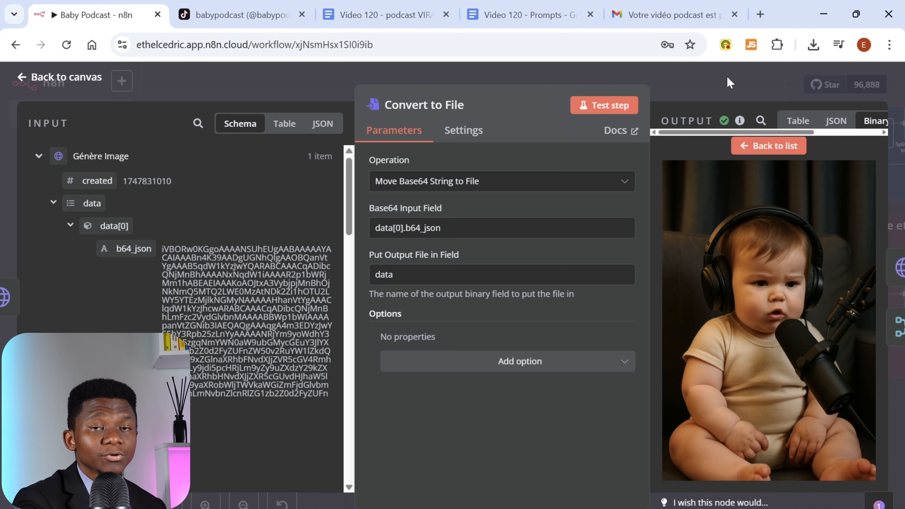
pyautogui.click(716, 82)
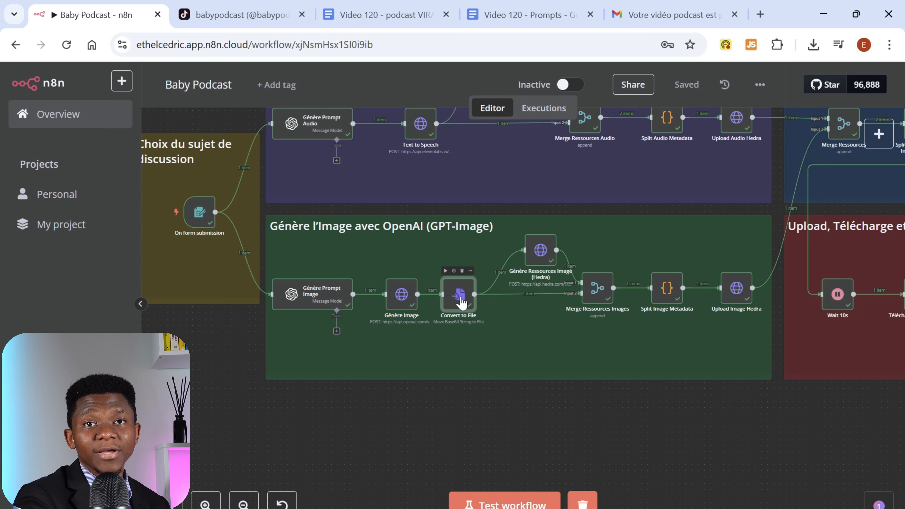
# Search the node library for http on the link between Convert to File and Merge Ressources Images, and close it without adding a node
pyautogui.moveTo(480, 295)
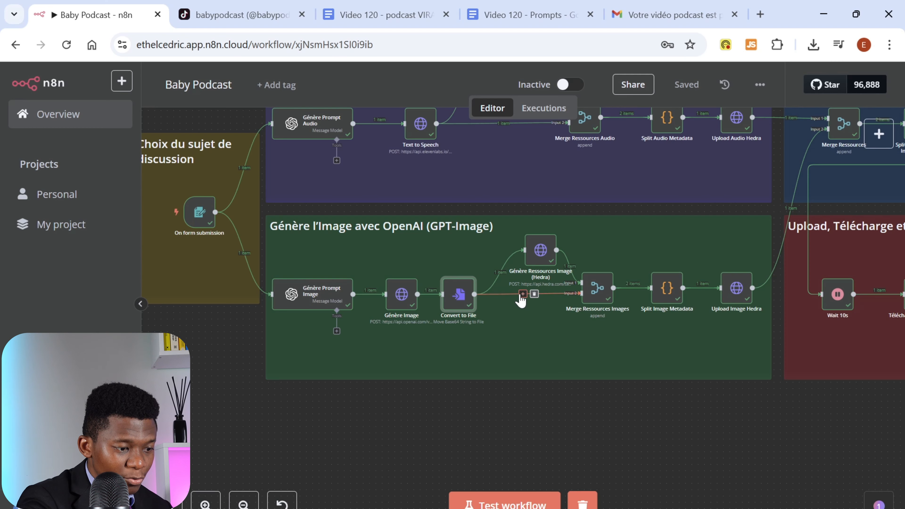
pyautogui.click(522, 295)
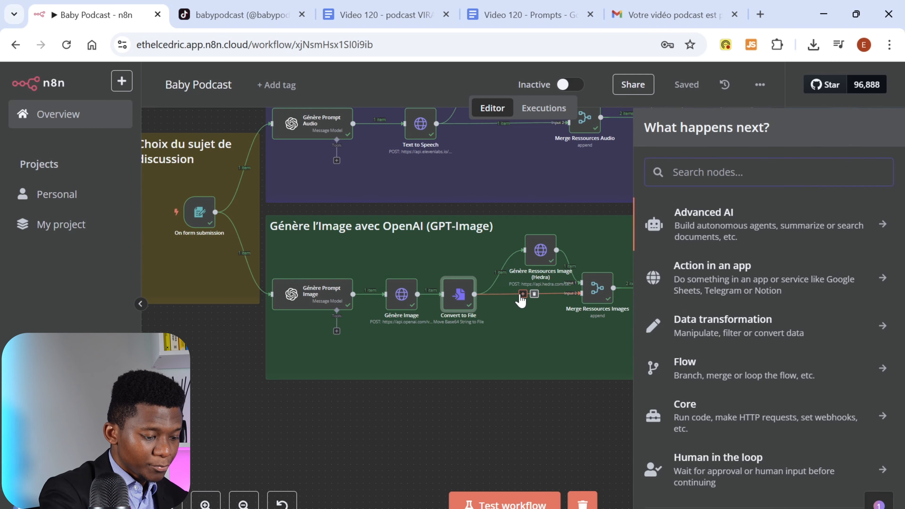
pyautogui.write('http')
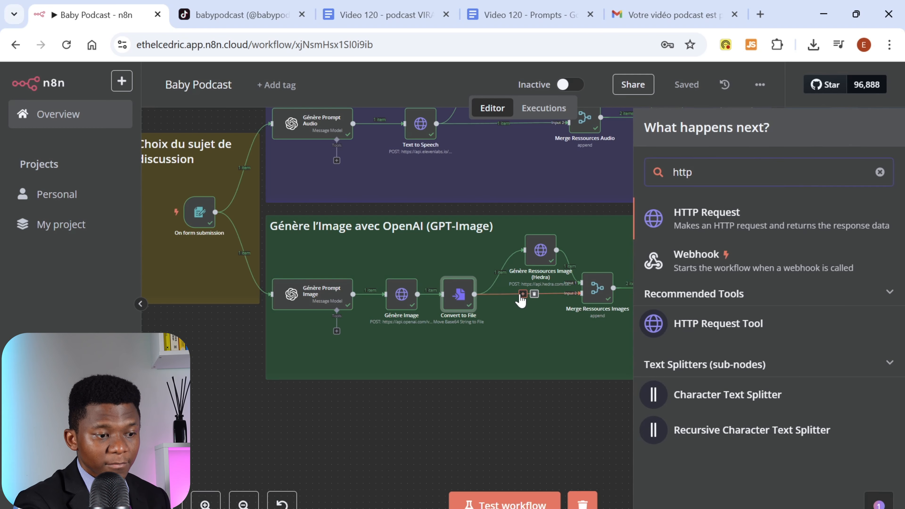
pyautogui.click(524, 425)
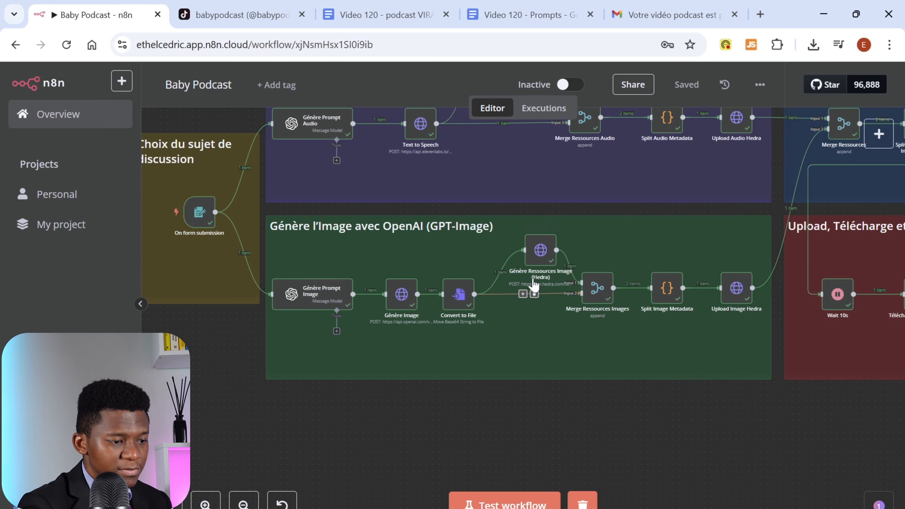
# Open the Génère Ressources Image (Hedra) node and inspect its request method and assets endpoint URL
pyautogui.doubleClick(540, 255)
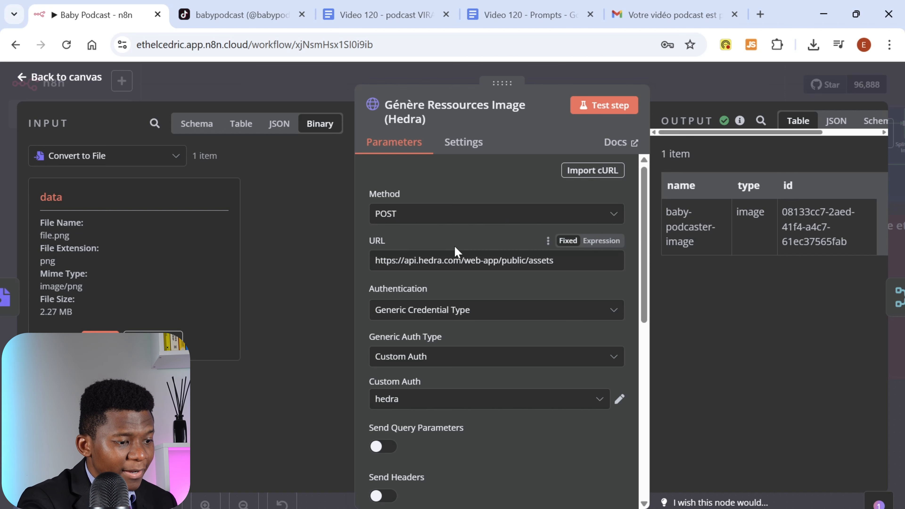
pyautogui.moveTo(554, 261); pyautogui.dragTo(359, 271)
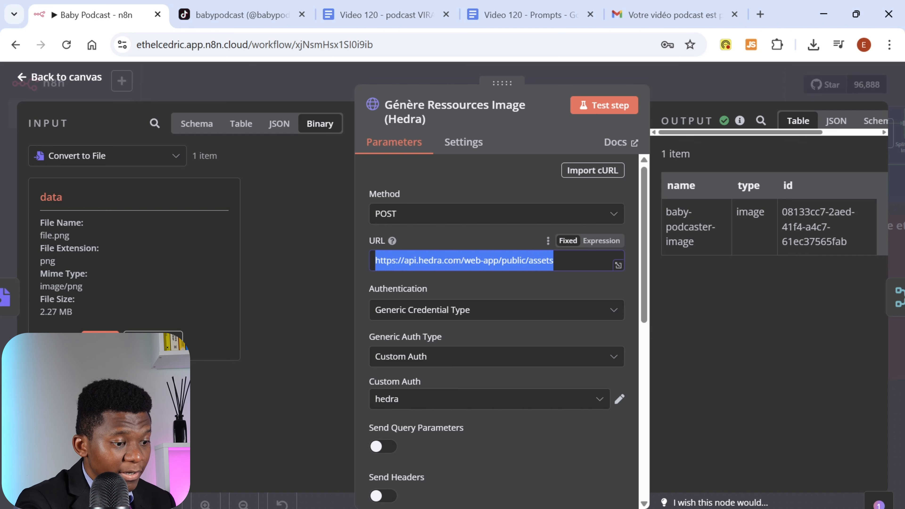
pyautogui.click(561, 261)
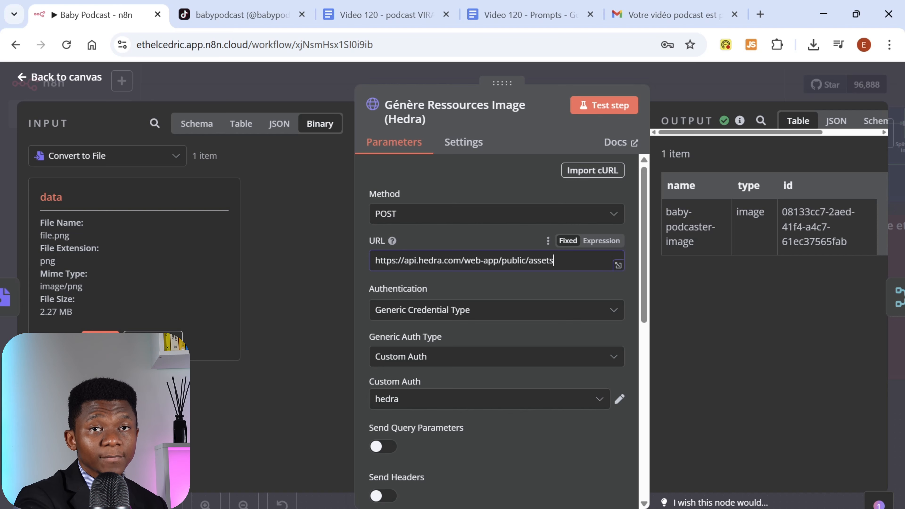
# Look up the Hedra method and endpoints in the Google Docs notes, and return to the n8n node's authentication settings
pyautogui.click(396, 13)
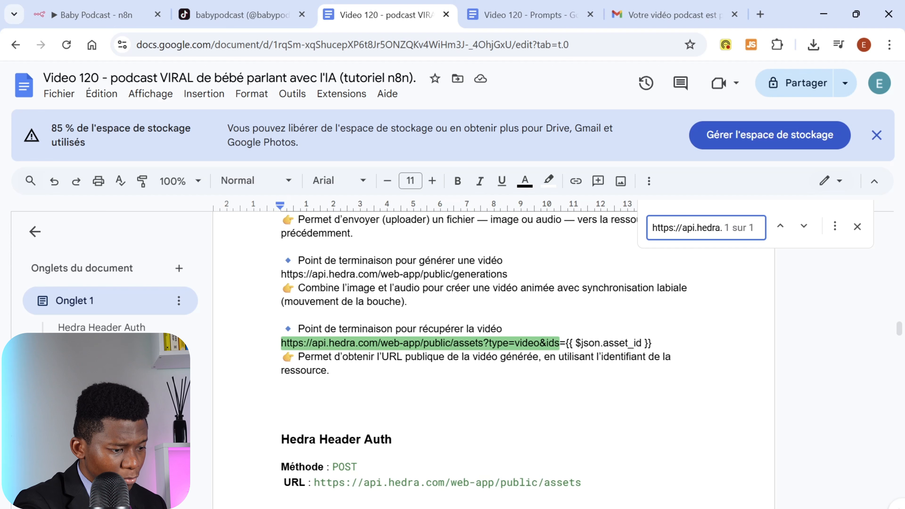
pyautogui.scroll(-2, 484, 359)
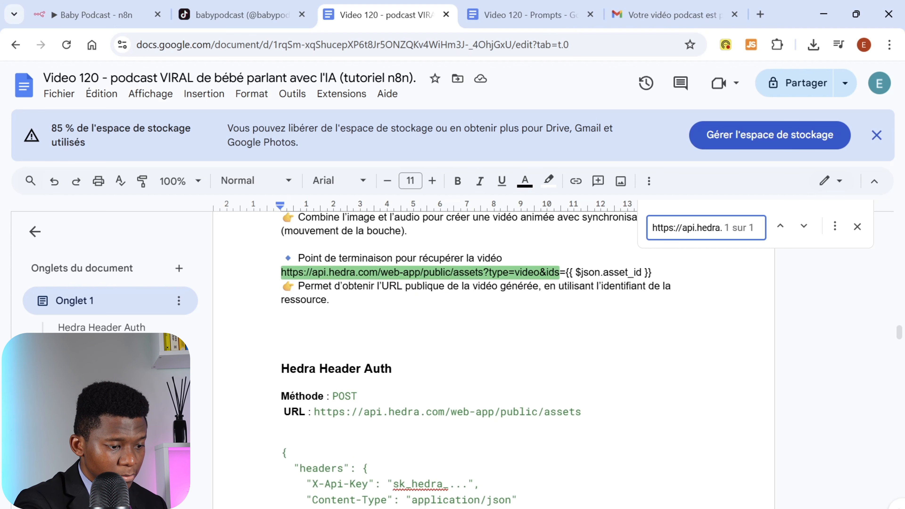
pyautogui.moveTo(581, 414); pyautogui.dragTo(357, 395)
pyautogui.scroll(6, 360, 392)
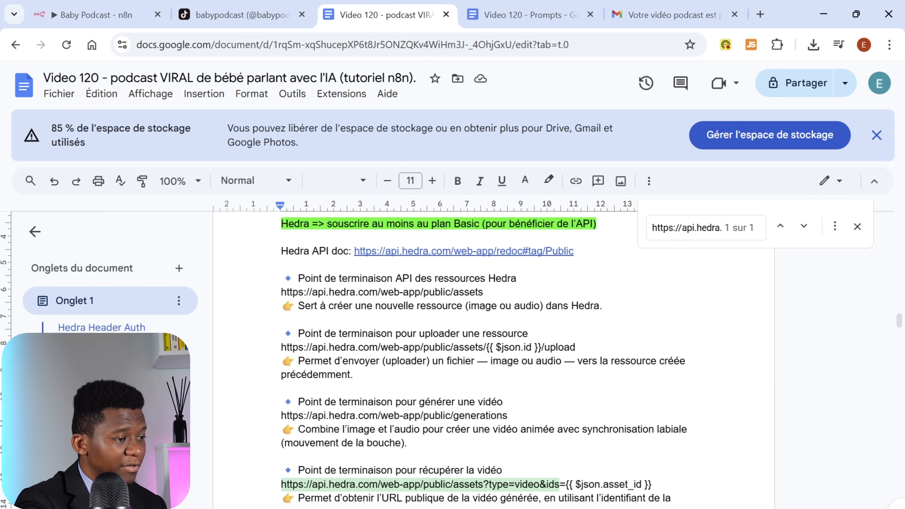
pyautogui.click(107, 15)
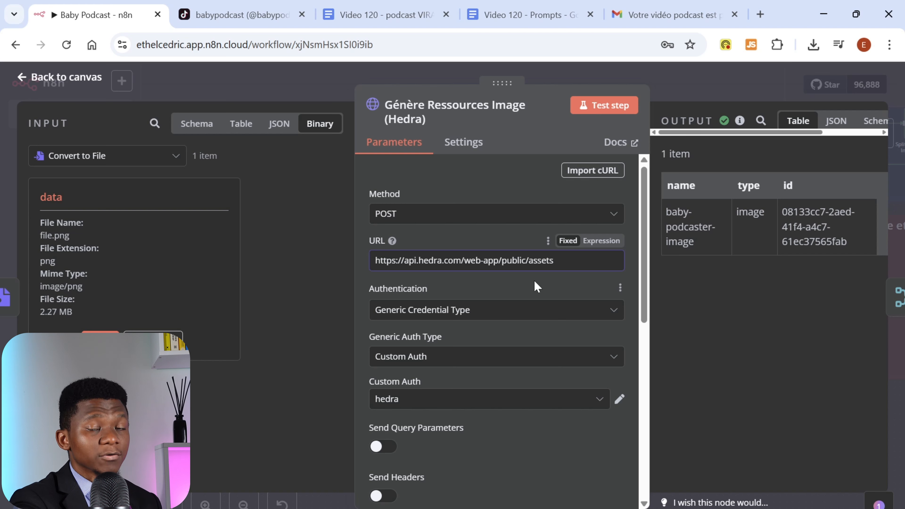
pyautogui.scroll(-2, 531, 281)
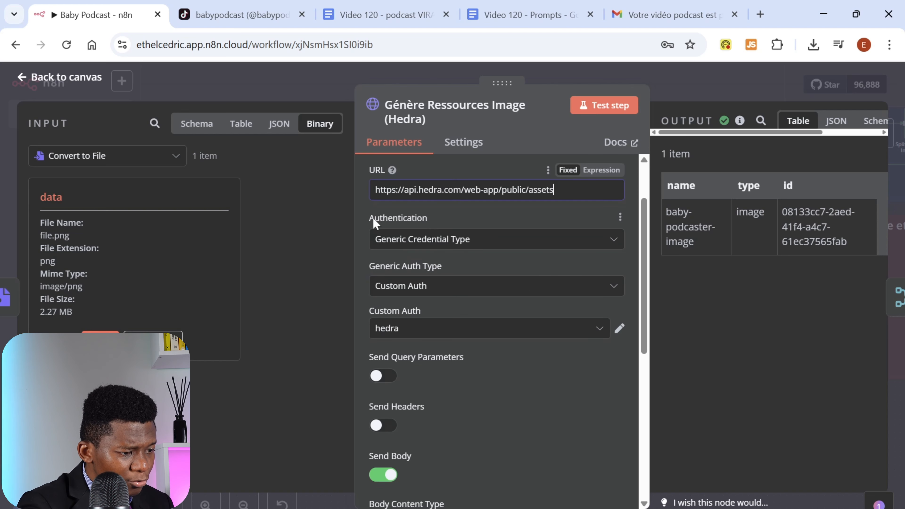
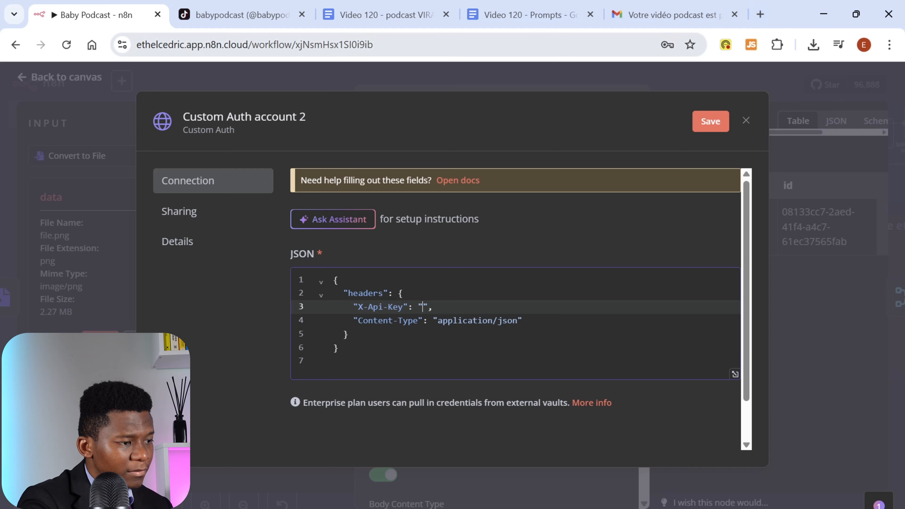
# Switch to the Google Docs notes and open the linked Hedra API documentation
pyautogui.click(371, 24)
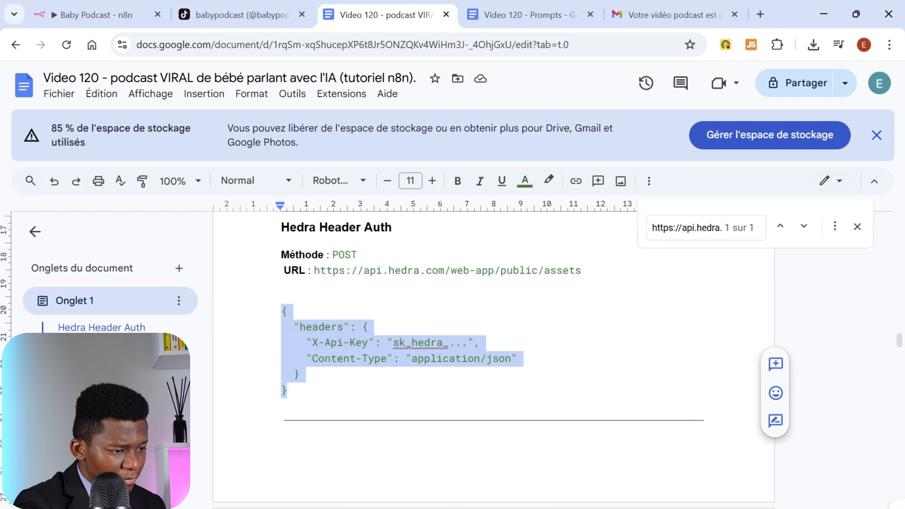
pyautogui.scroll(12, 492, 356)
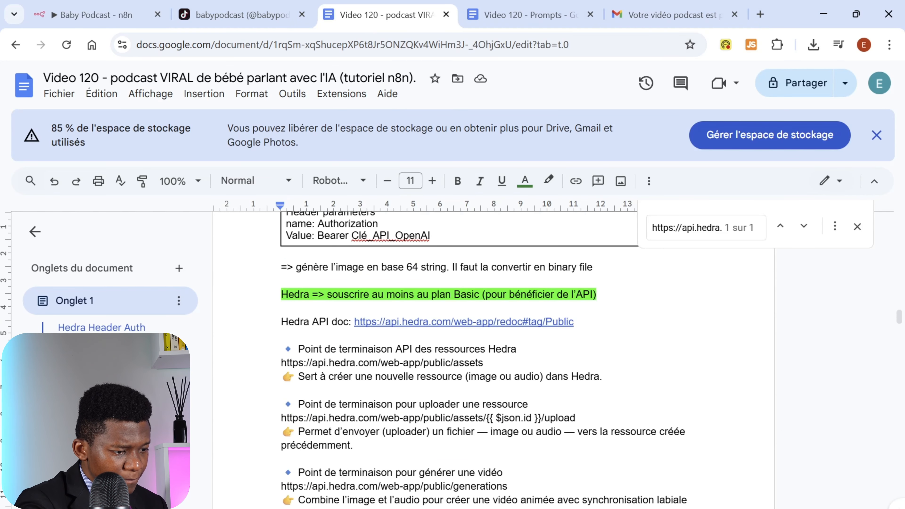
pyautogui.click(482, 321)
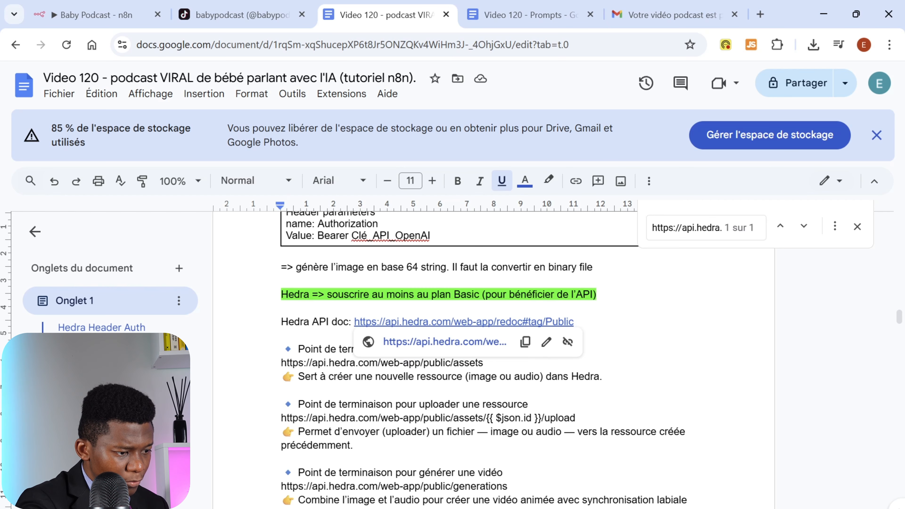
pyautogui.click(445, 342)
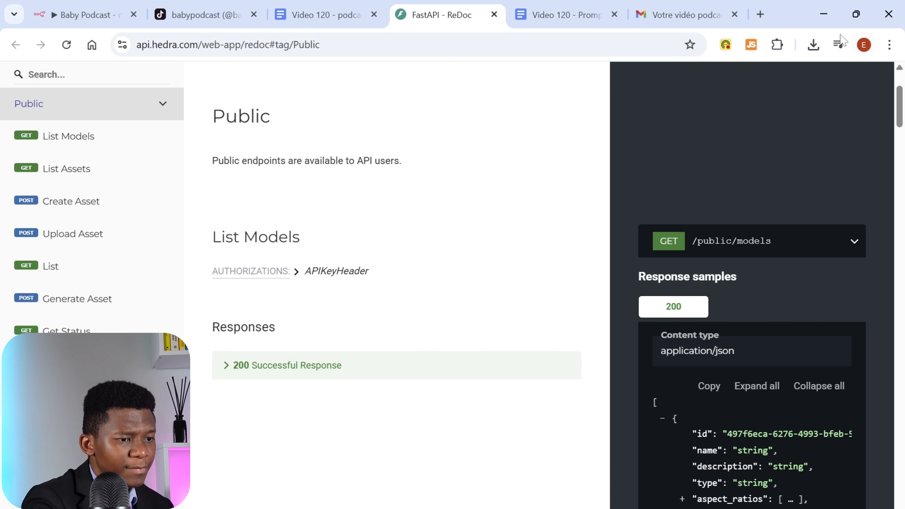
# Search Google for hedra in a new browser tab and open the Hedra website
pyautogui.click(760, 14)
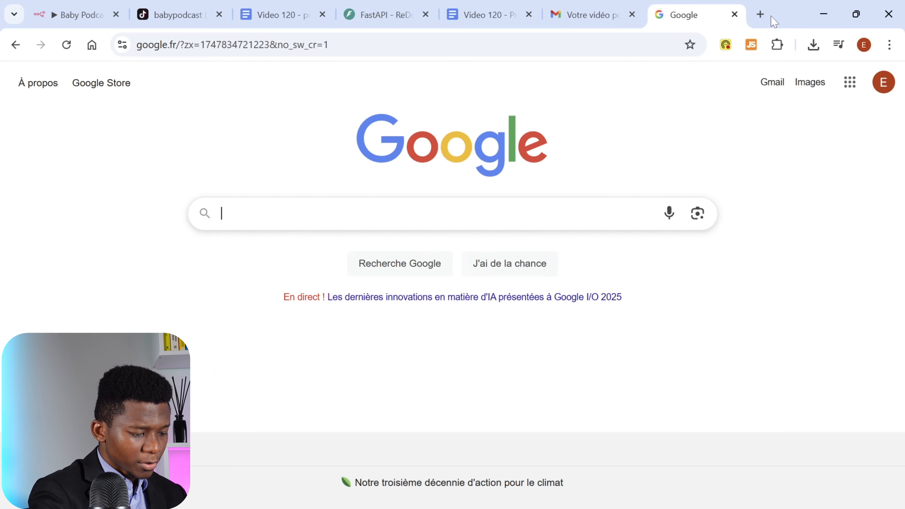
pyautogui.write('hedra')
pyautogui.press('Return')
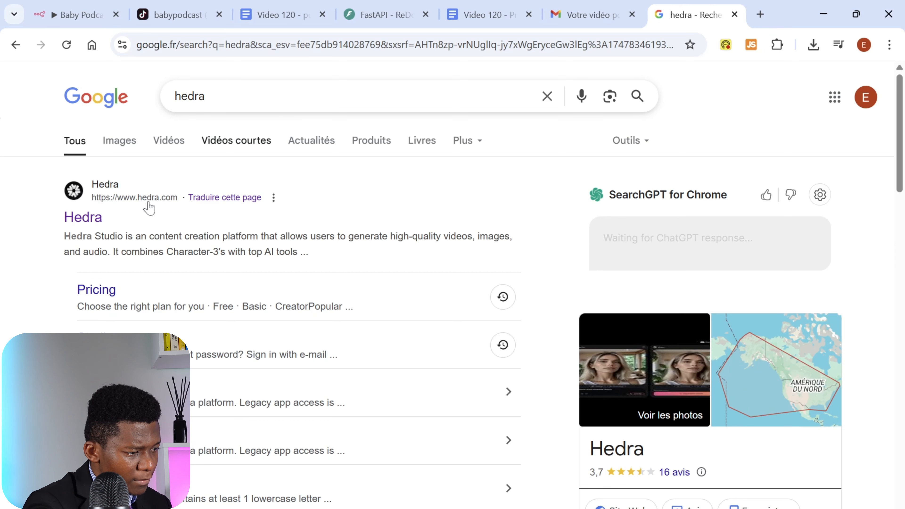
pyautogui.click(83, 218)
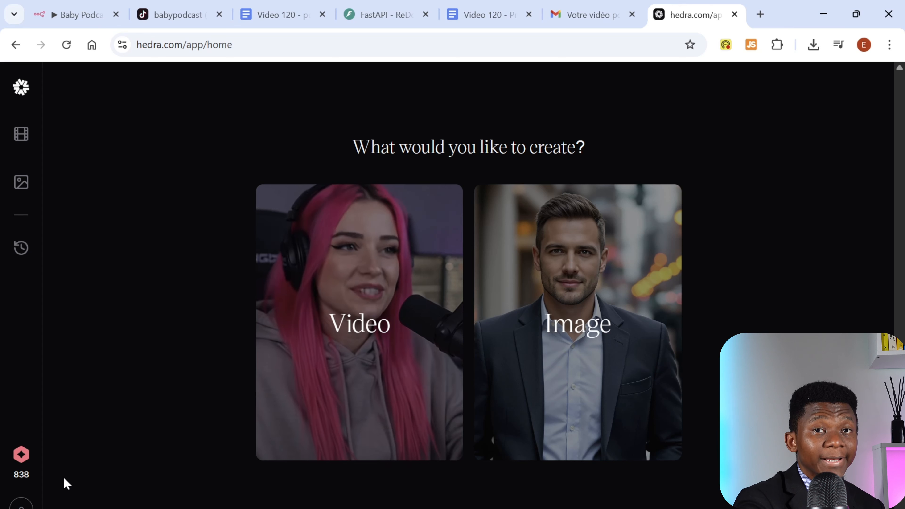
# Open the API profile from the Hedra account options and copy the API key
pyautogui.click(21, 504)
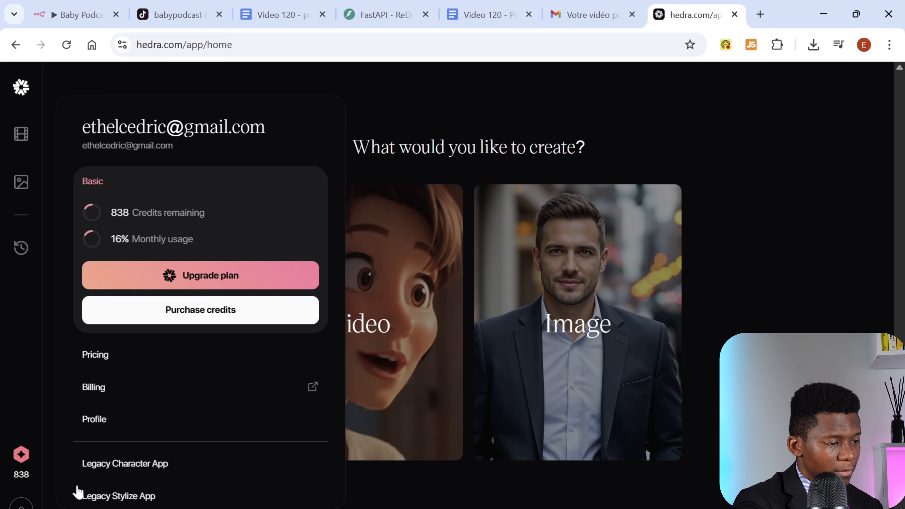
pyautogui.scroll(-5, 167, 407)
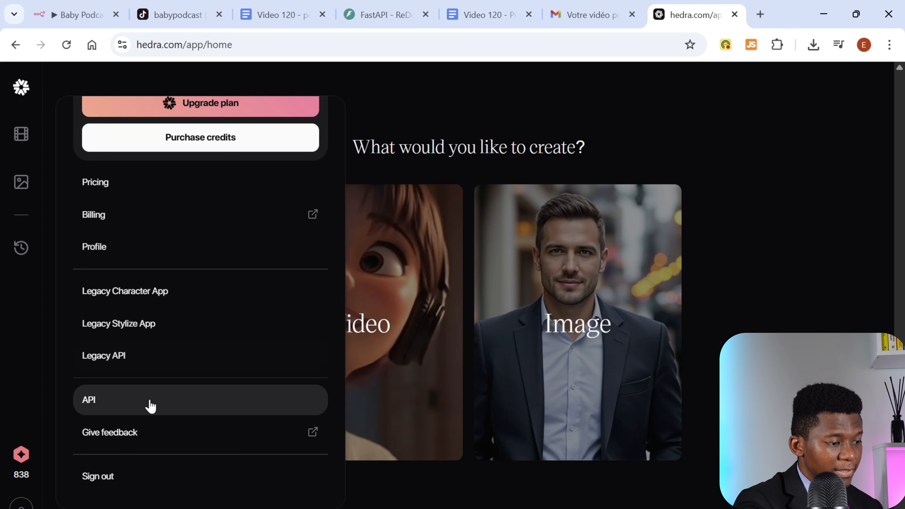
pyautogui.click(126, 406)
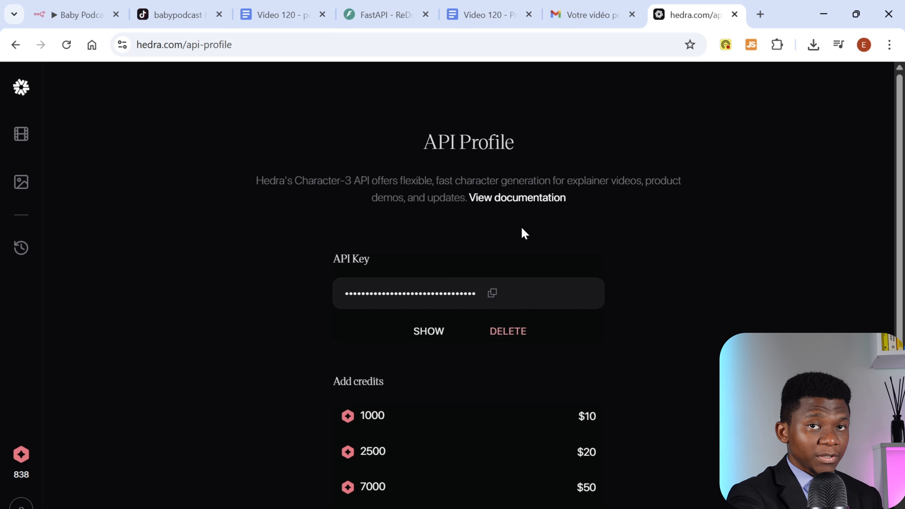
pyautogui.click(492, 294)
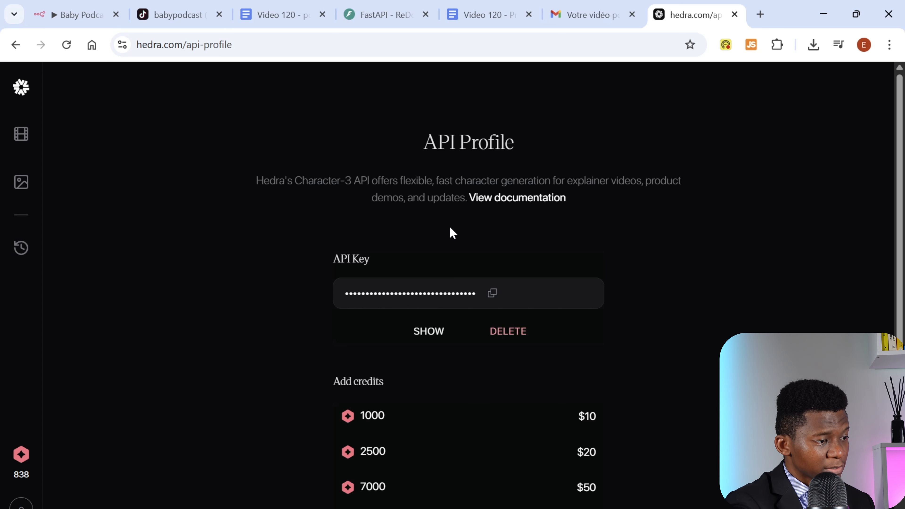
# Paste the Hedra API key into the X-Api-Key header of the new Custom Auth credential in n8n, and close it without saving
pyautogui.click(79, 18)
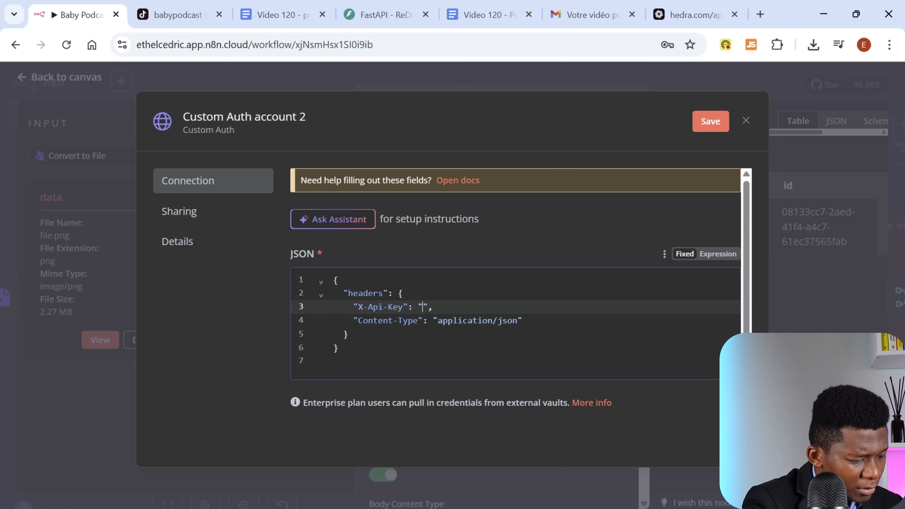
pyautogui.hotkey('ctrl', 'v')
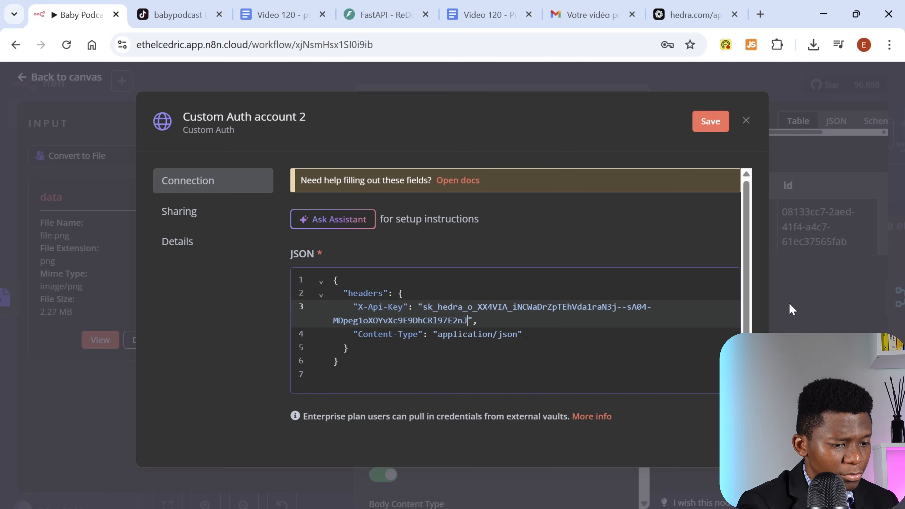
pyautogui.click(803, 314)
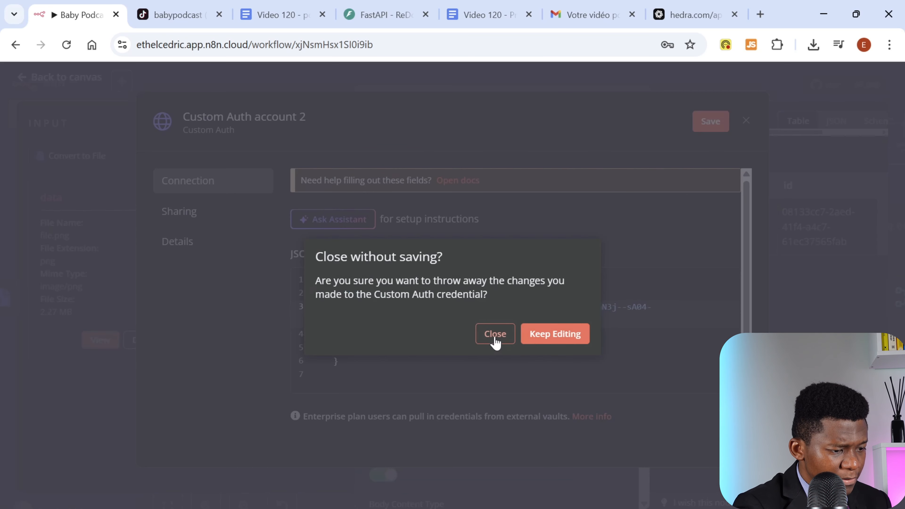
pyautogui.click(494, 339)
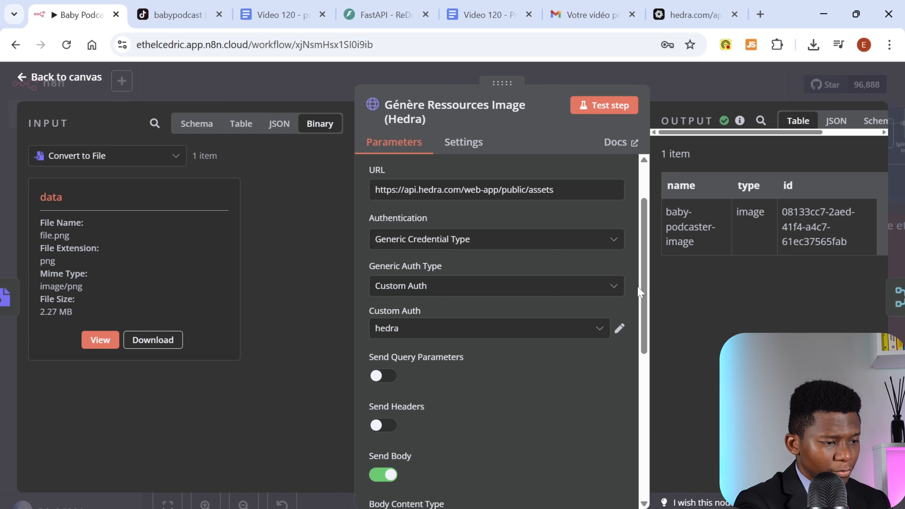
# Review the Send Body, content type and JSON body settings of the Génère Ressources Image (Hedra) node
pyautogui.scroll(-4, 639, 292)
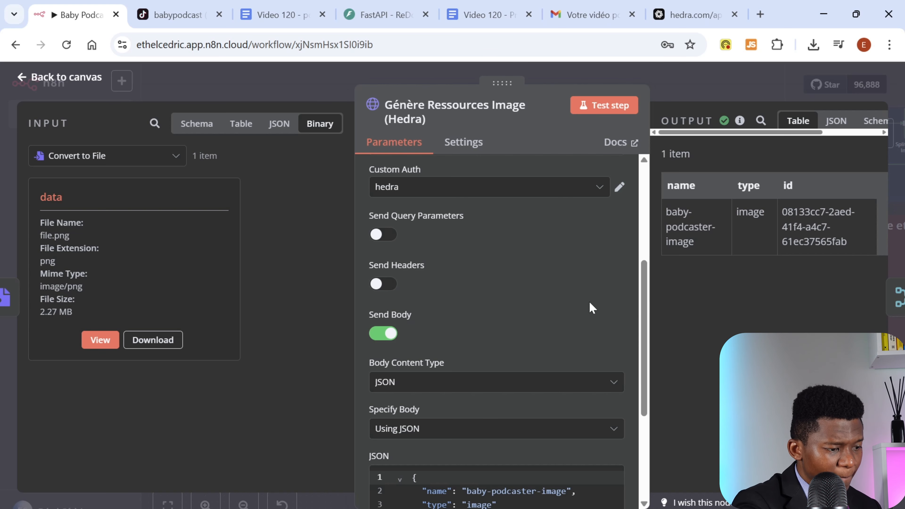
pyautogui.scroll(-2, 590, 307)
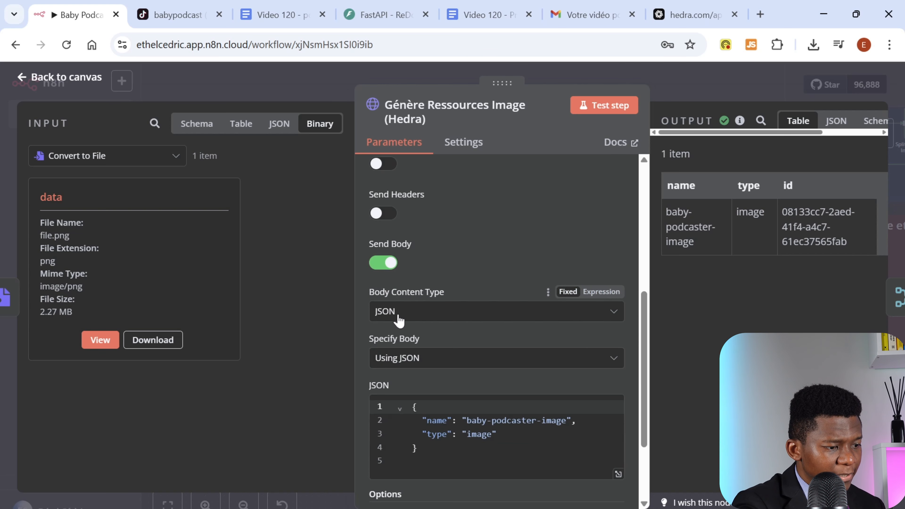
pyautogui.scroll(-2, 405, 334)
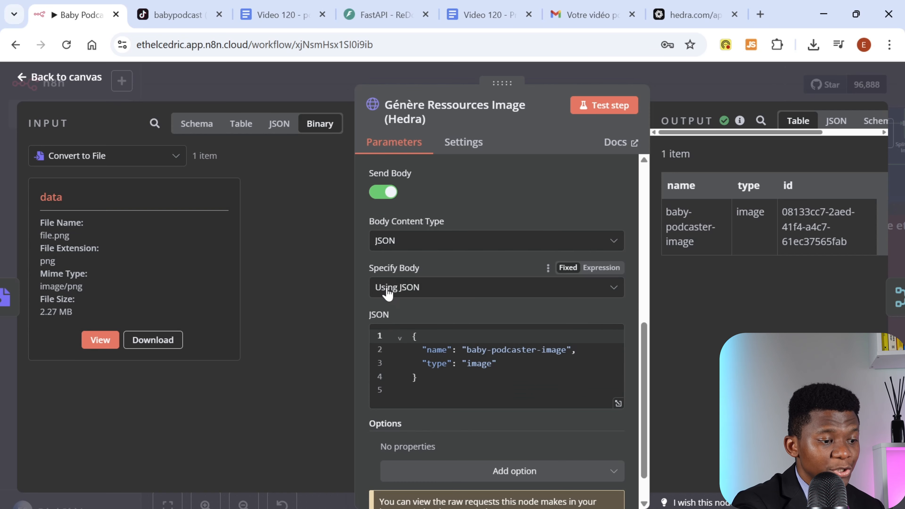
# Highlight the entire JSON body with the baby-podcaster-image name and image type to examine it
pyautogui.click(419, 377)
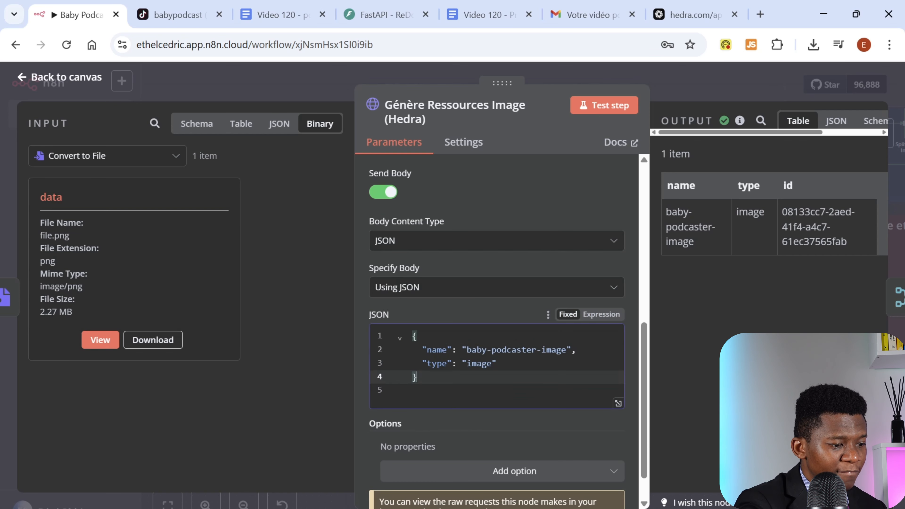
pyautogui.hotkey('ctrl', 'a')
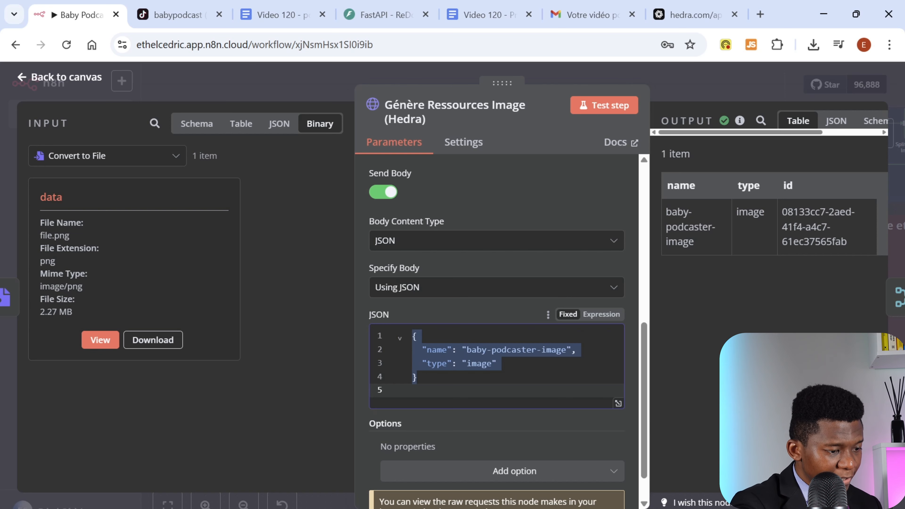
pyautogui.click(497, 364)
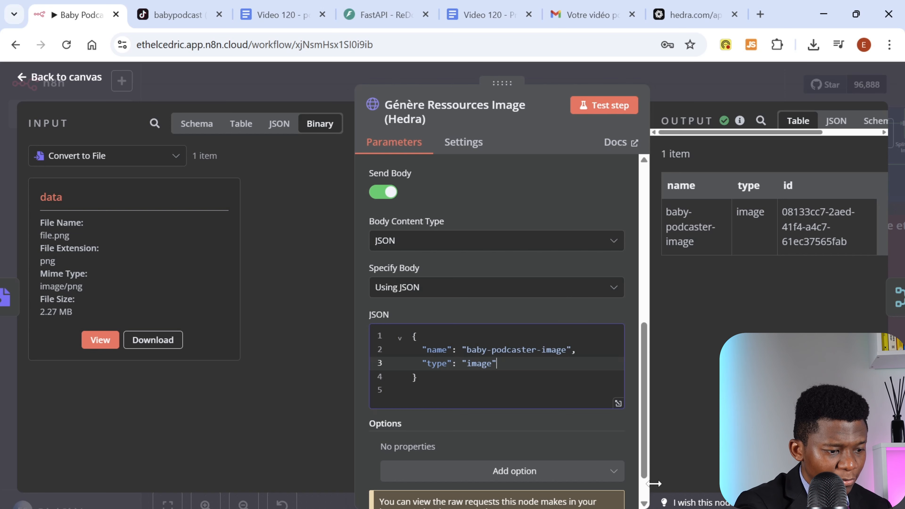
# Compare the node's output in JSON, Schema and Table views, and return to the workflow canvas
pyautogui.moveTo(766, 136)
pyautogui.mouseDown()
pyautogui.moveTo(848, 136)
pyautogui.moveTo(773, 136)
pyautogui.moveTo(801, 135)
pyautogui.mouseUp()
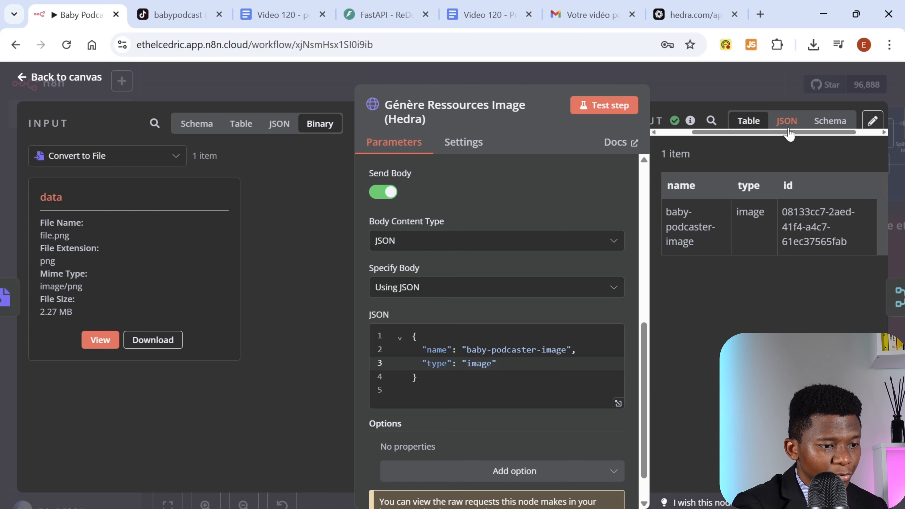
pyautogui.click(787, 121)
pyautogui.click(832, 122)
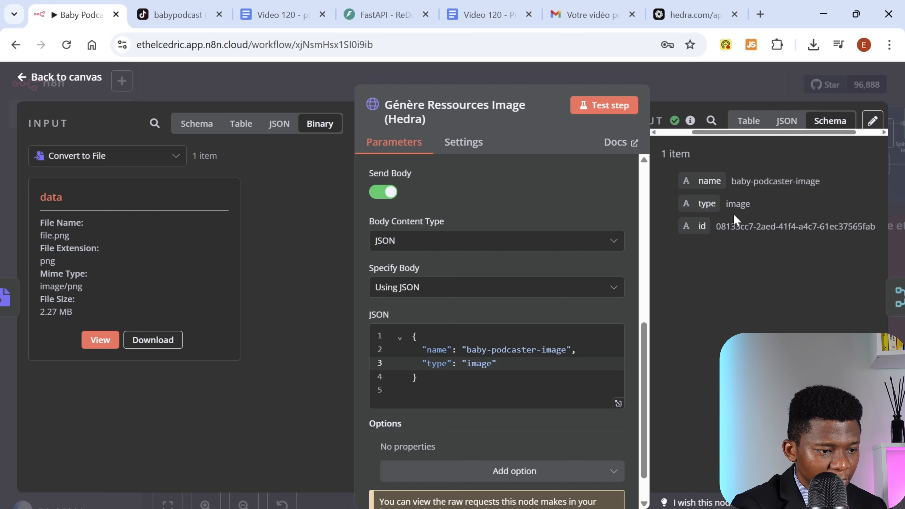
pyautogui.click(749, 121)
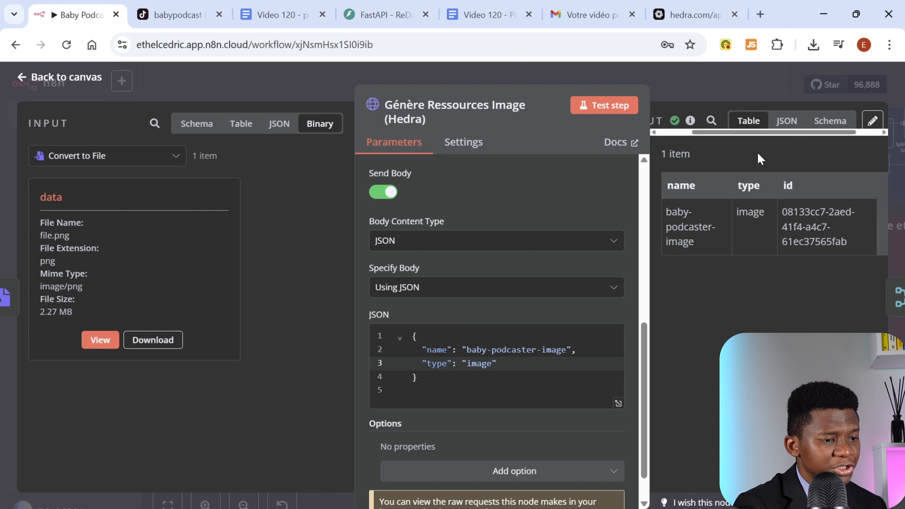
pyautogui.click(707, 84)
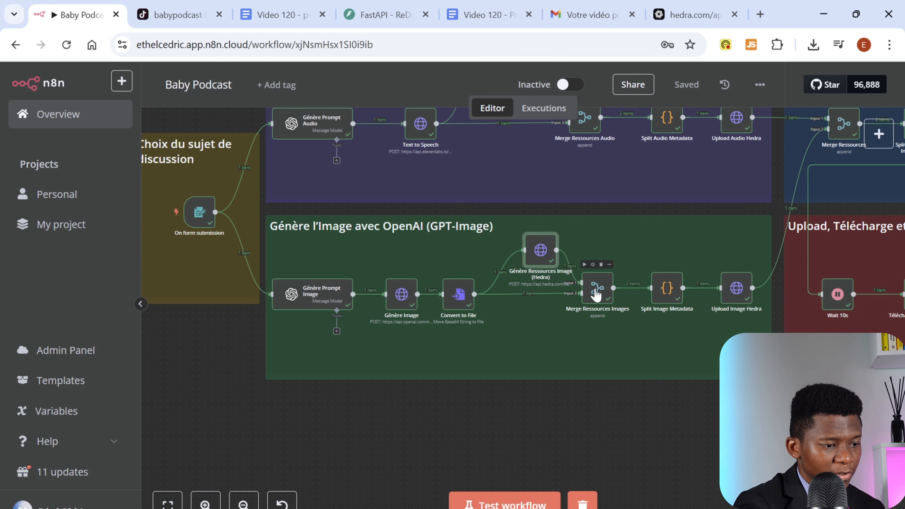
# Open the Merge Ressources Images node, check its mode and input count, view the output image, and close the node
pyautogui.doubleClick(597, 291)
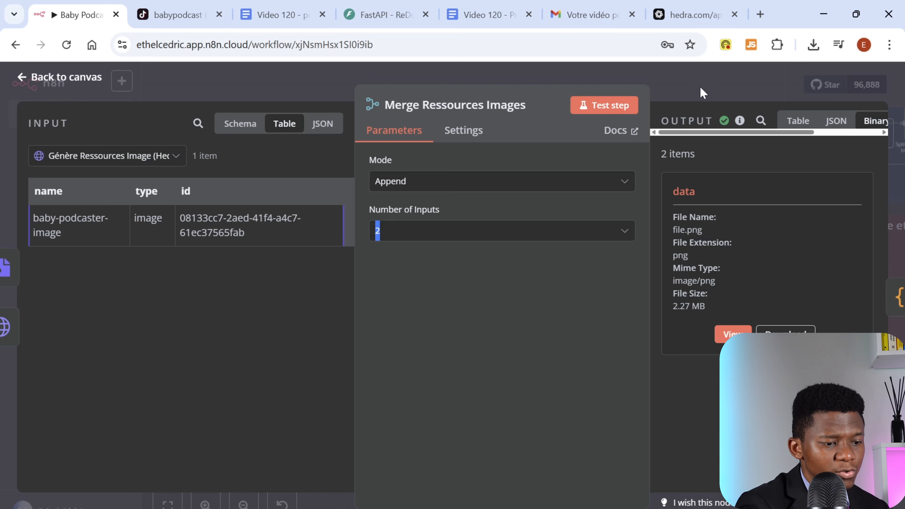
pyautogui.click(729, 331)
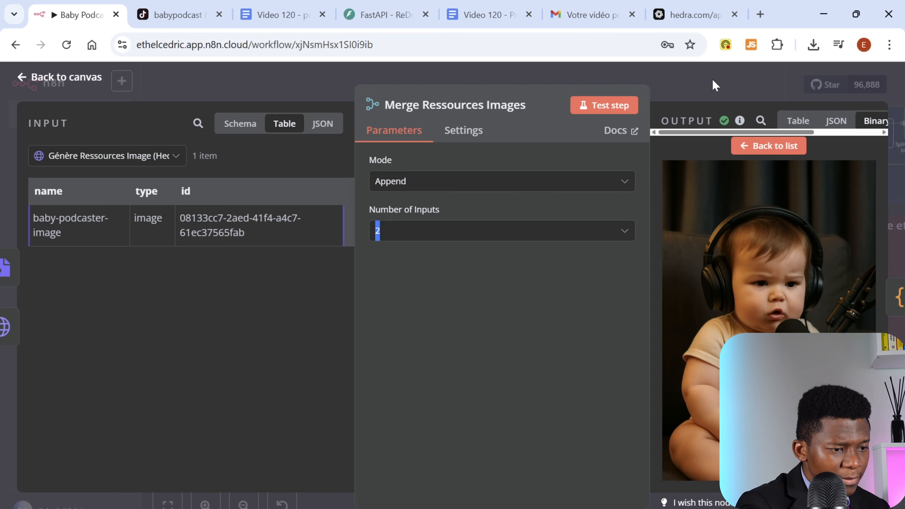
pyautogui.click(714, 85)
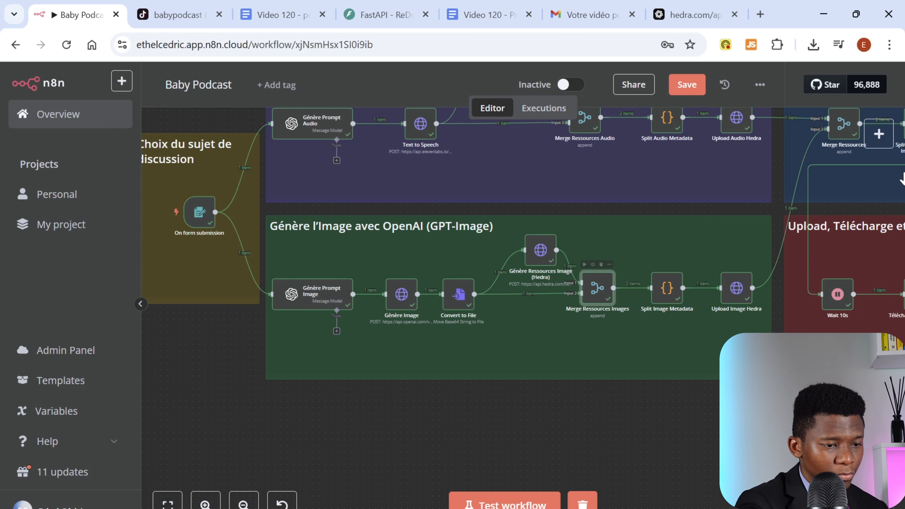
# Search the available nodes for code, and close the node search without adding one
pyautogui.click(879, 134)
pyautogui.write('coe')
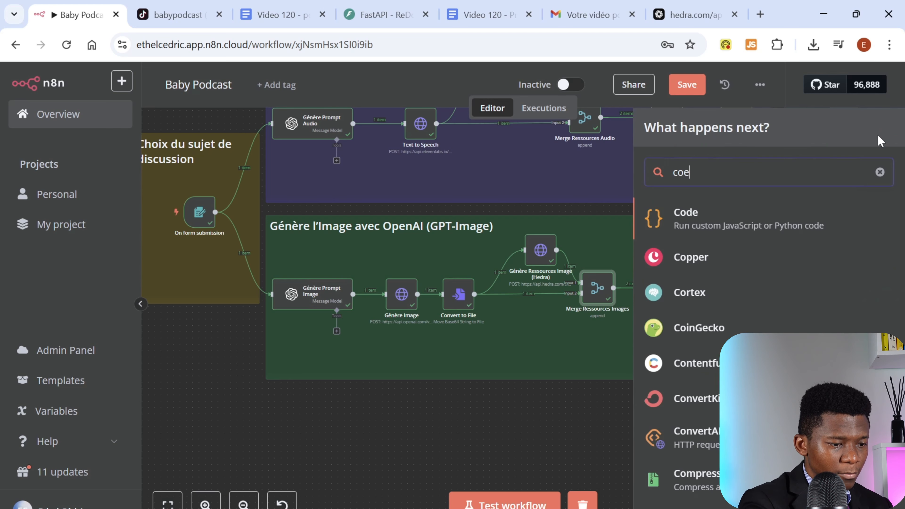
pyautogui.press('BackSpace')
pyautogui.write('de')
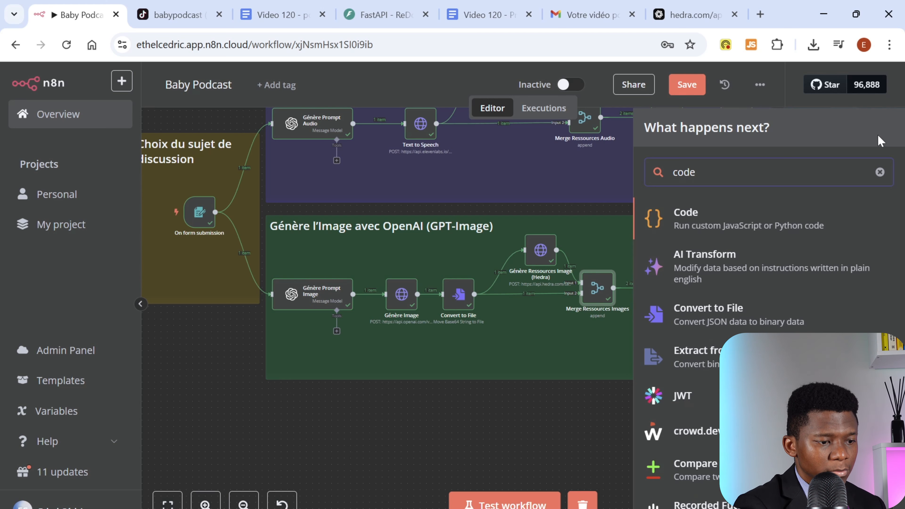
pyautogui.click(520, 410)
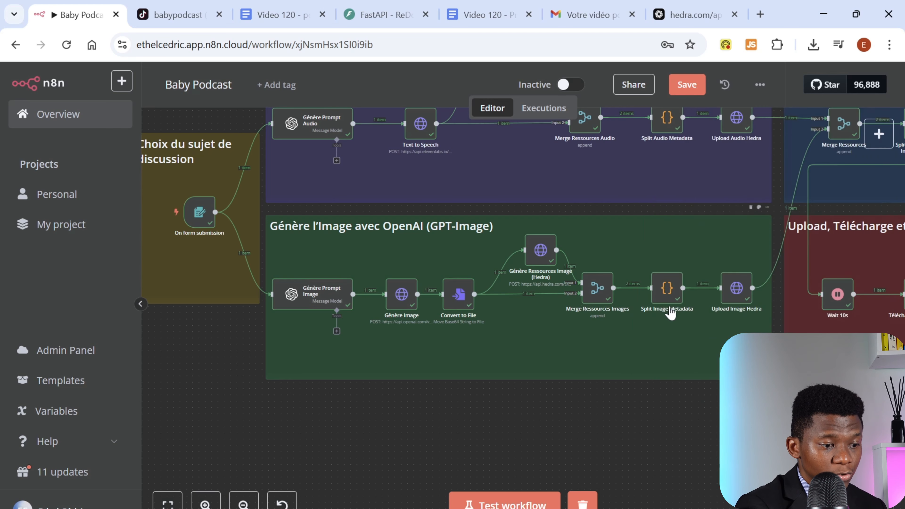
# Open the Split Image Metadata node and read through its JavaScript code
pyautogui.doubleClick(667, 293)
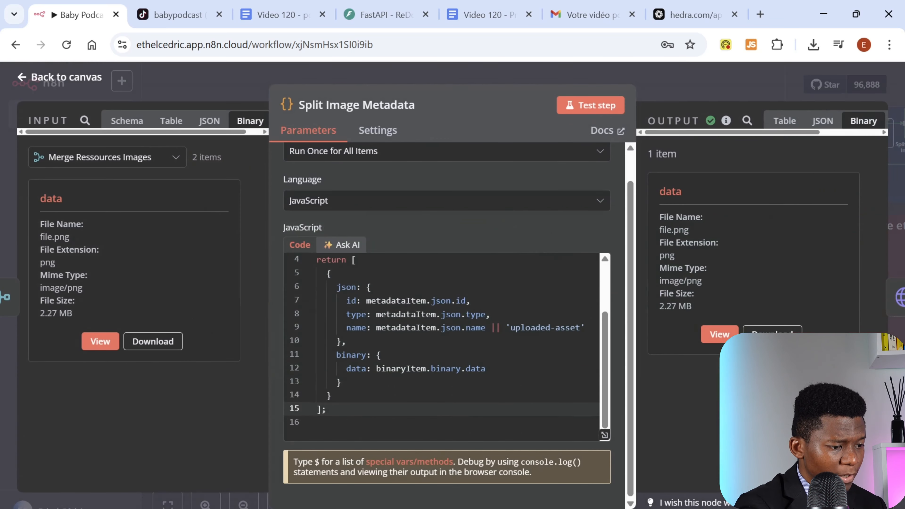
pyautogui.click(332, 395)
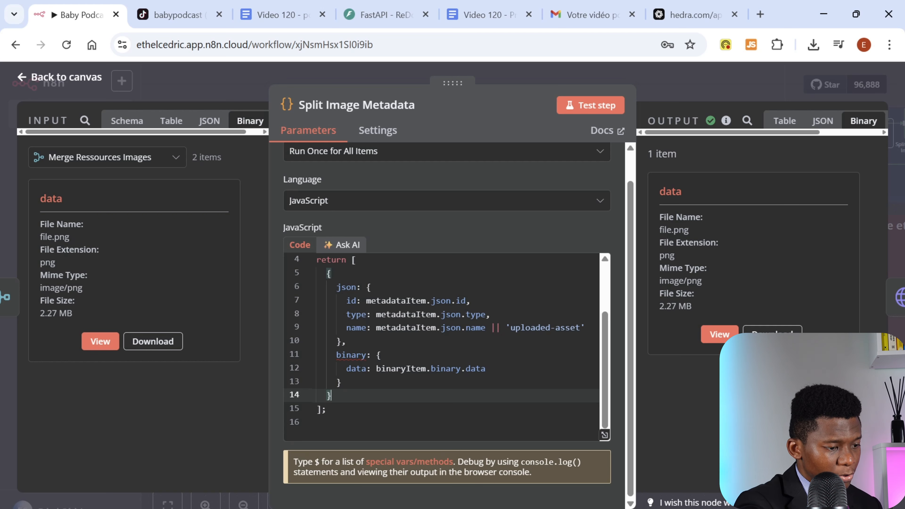
pyautogui.scroll(2, 442, 346)
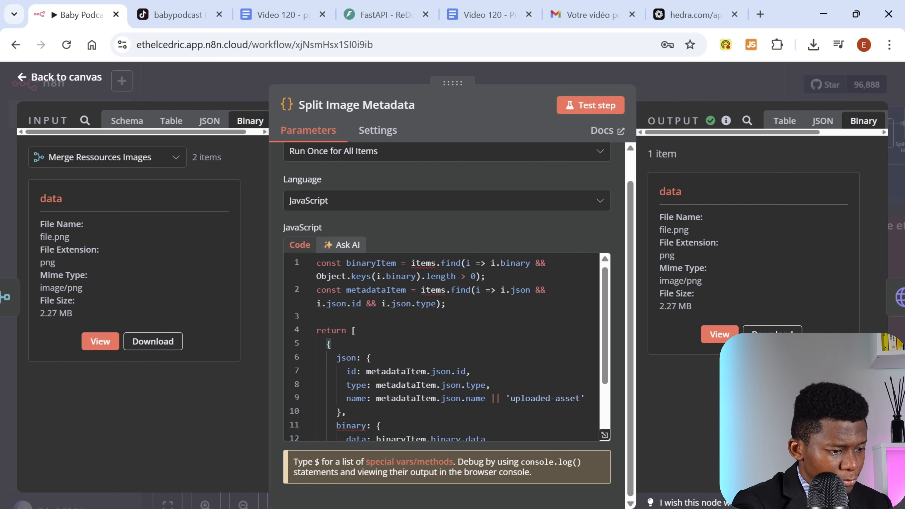
pyautogui.scroll(-2, 463, 360)
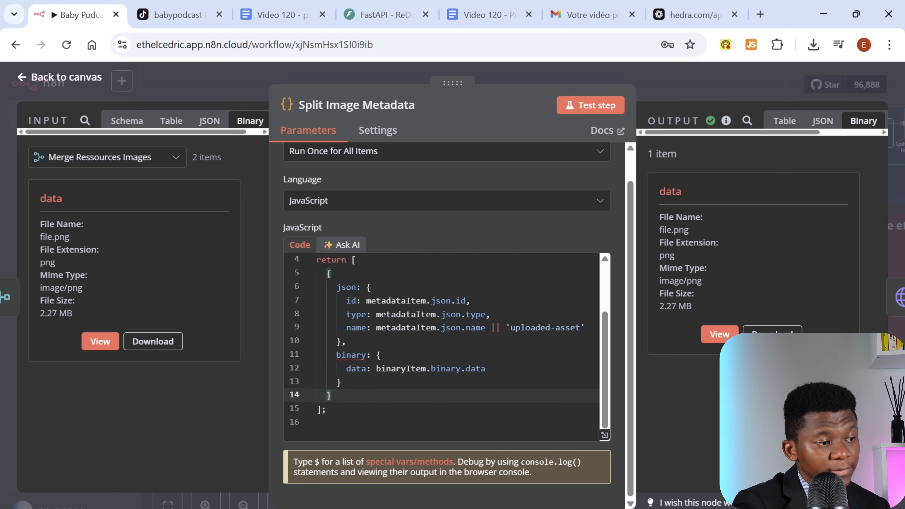
# Highlight the Split Image Metadata code in the Video 120 Google Docs document, return to n8n and close the node
pyautogui.click(277, 18)
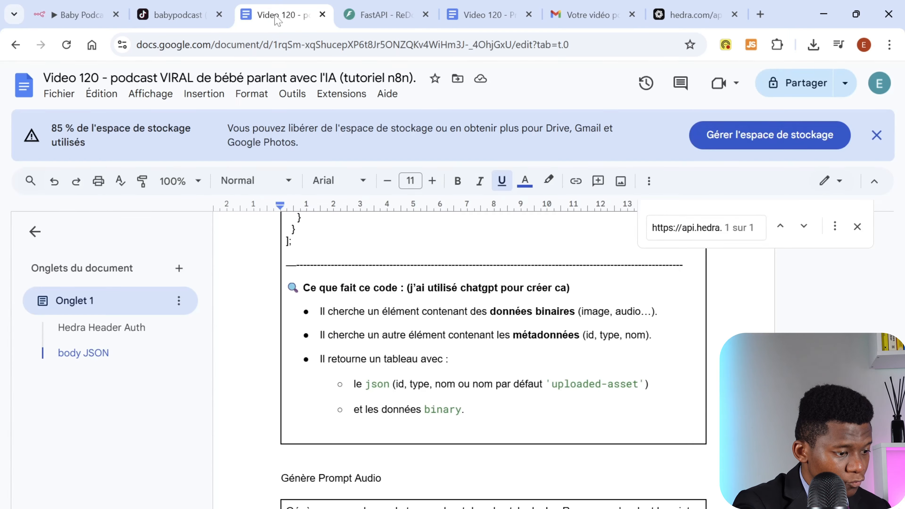
pyautogui.scroll(5, 492, 356)
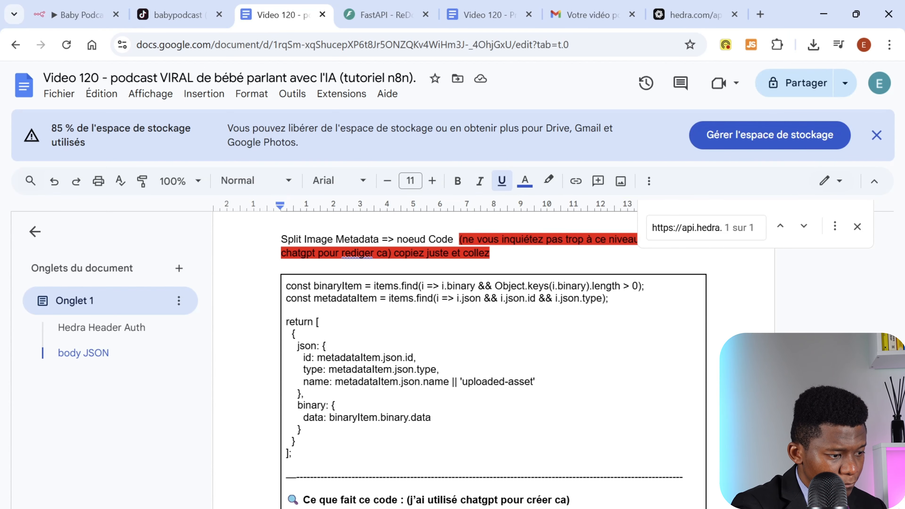
pyautogui.moveTo(292, 452); pyautogui.dragTo(280, 287)
pyautogui.click(77, 14)
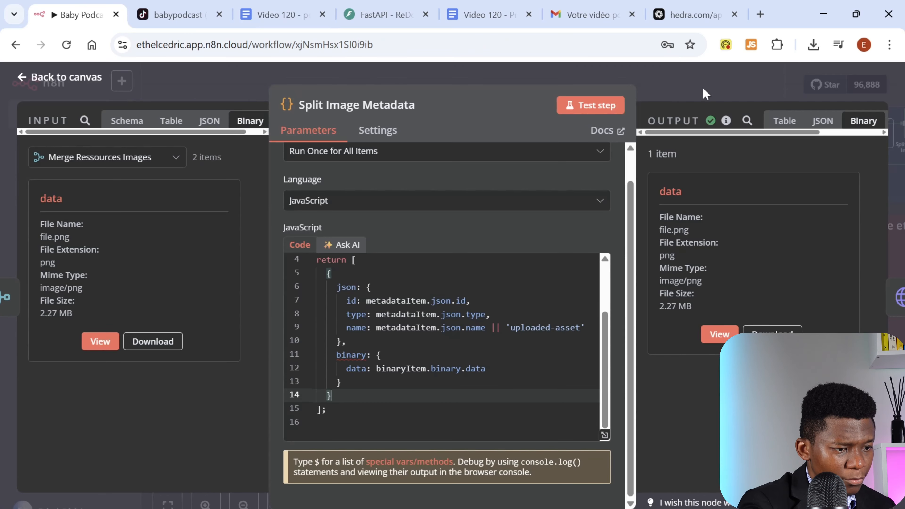
pyautogui.click(692, 85)
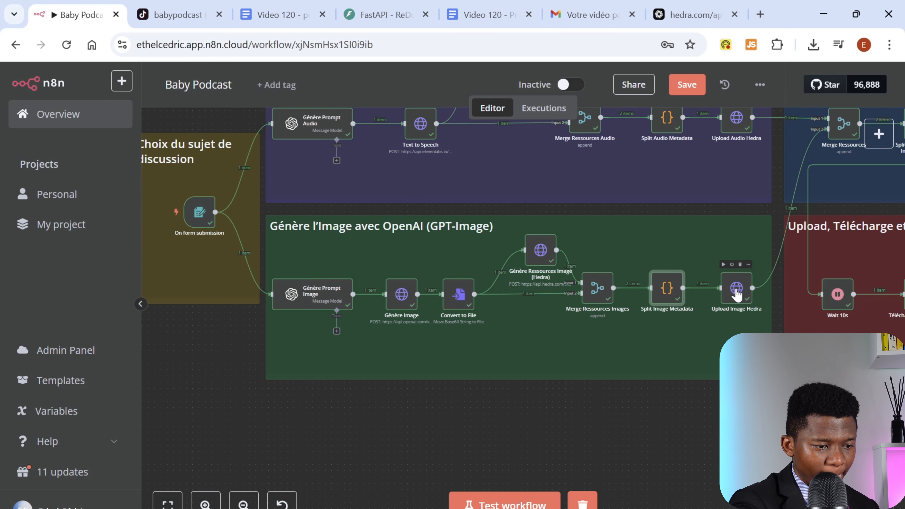
# Open the Upload Image Hedra node and highlight its URL expression to examine the asset upload address
pyautogui.doubleClick(736, 291)
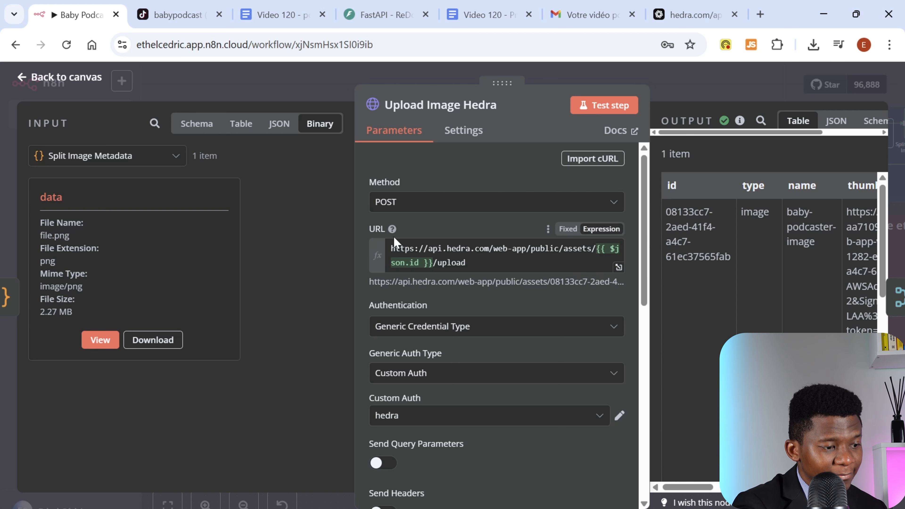
pyautogui.moveTo(467, 262); pyautogui.dragTo(387, 254)
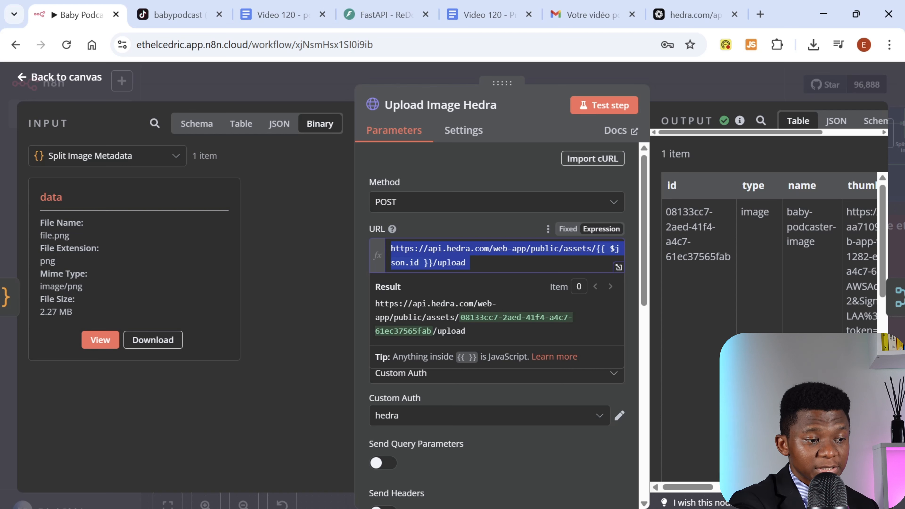
pyautogui.click(477, 228)
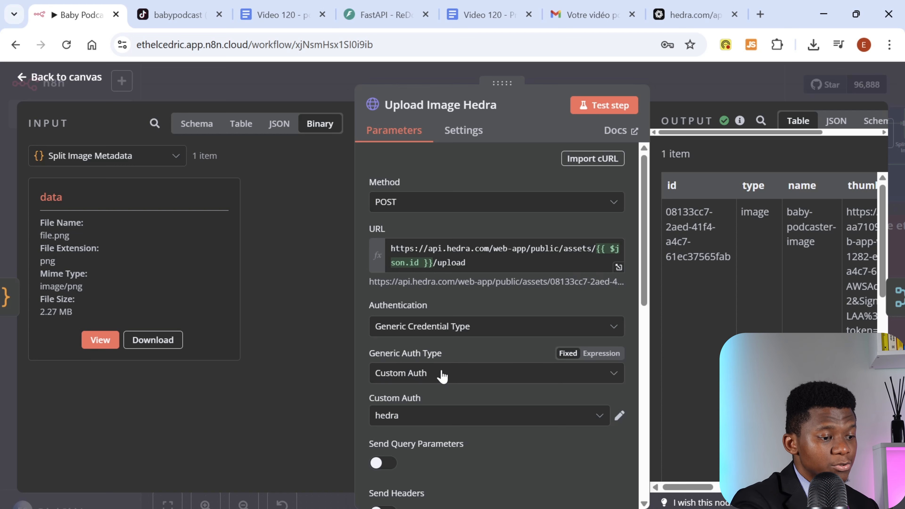
# Review the Upload Image Hedra node's authentication, form-data body and binary file parameter, check its output, and close the node
pyautogui.scroll(-2, 463, 375)
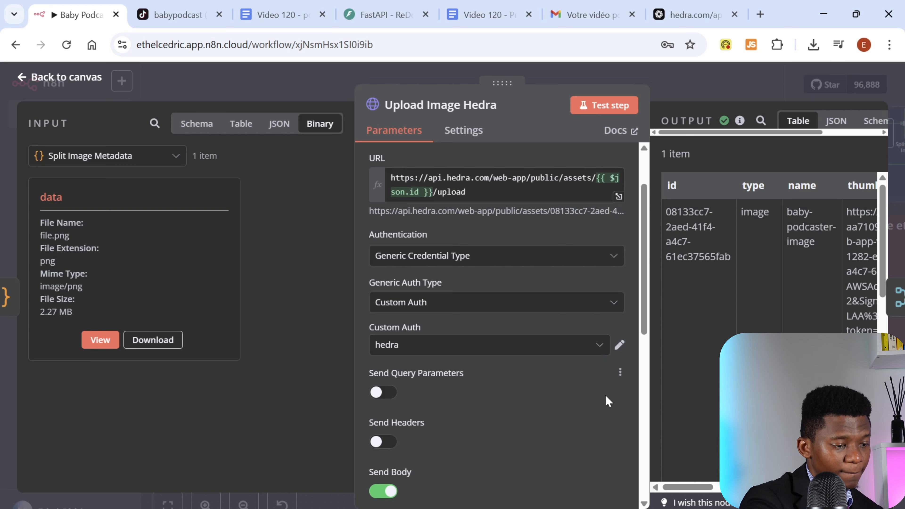
pyautogui.scroll(-5, 606, 396)
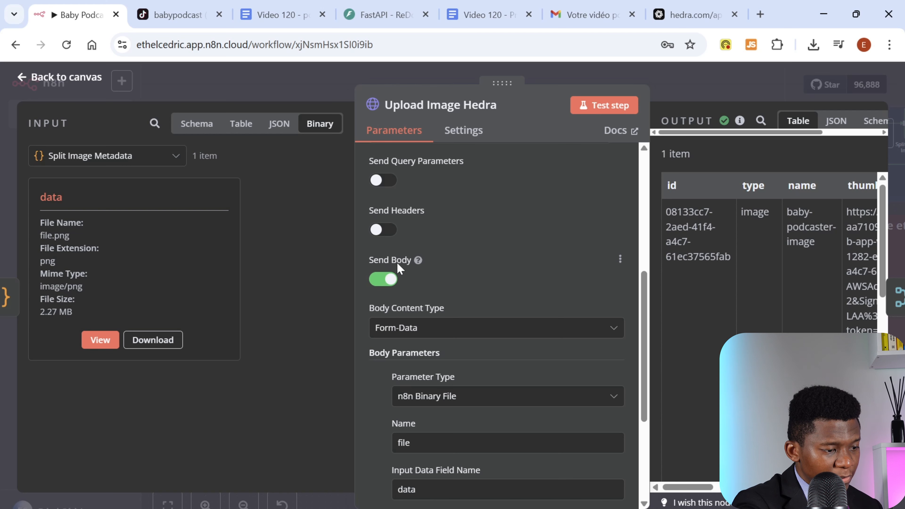
pyautogui.scroll(-2, 426, 357)
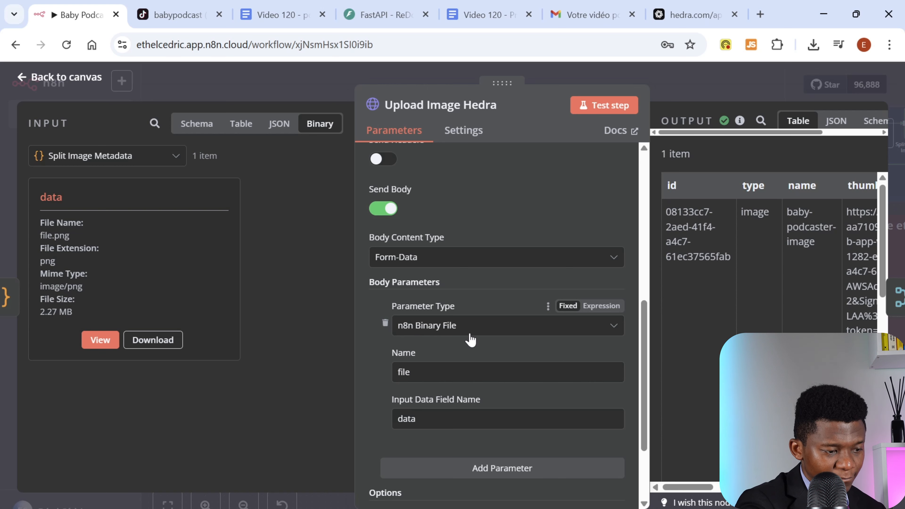
pyautogui.scroll(-2, 442, 357)
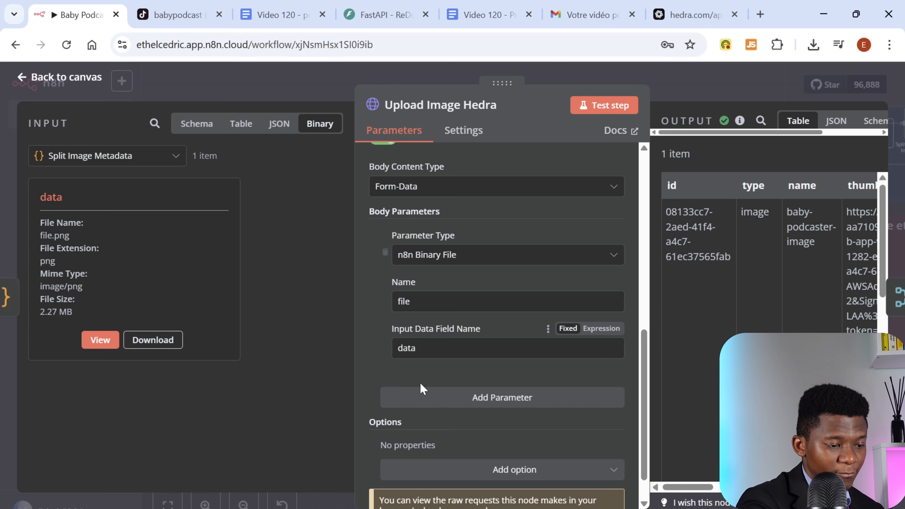
pyautogui.scroll(-1, 421, 387)
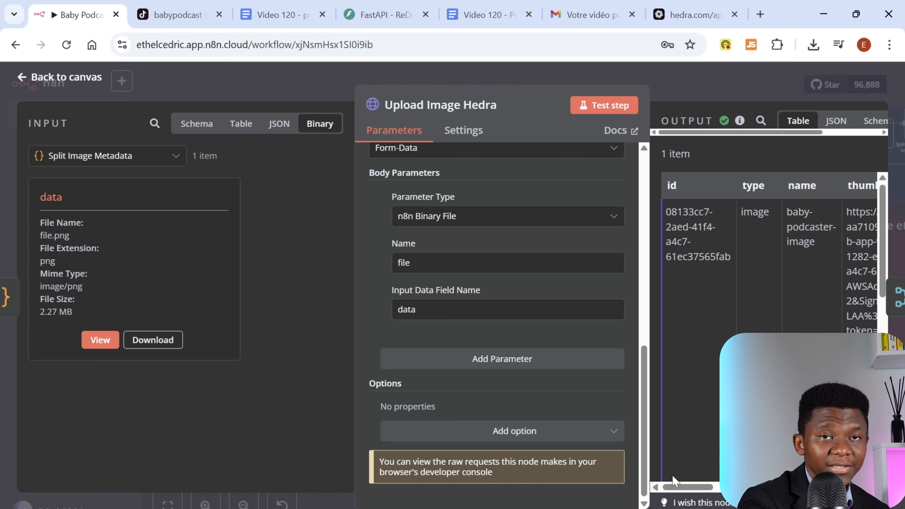
pyautogui.moveTo(683, 489); pyautogui.dragTo(660, 496)
pyautogui.click(689, 88)
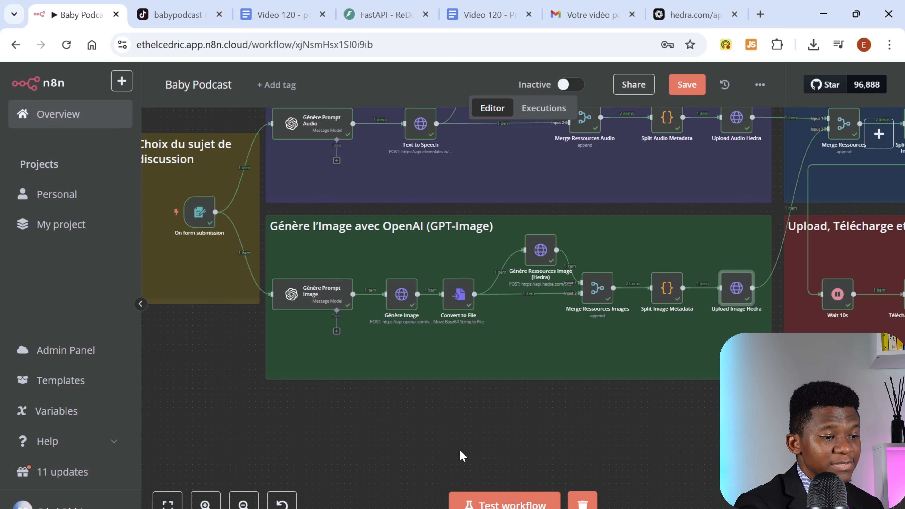
# Fit the workflow to the view and copy the image section's Hedra resource, merge, split metadata and upload nodes
pyautogui.scroll(5, 491, 400)
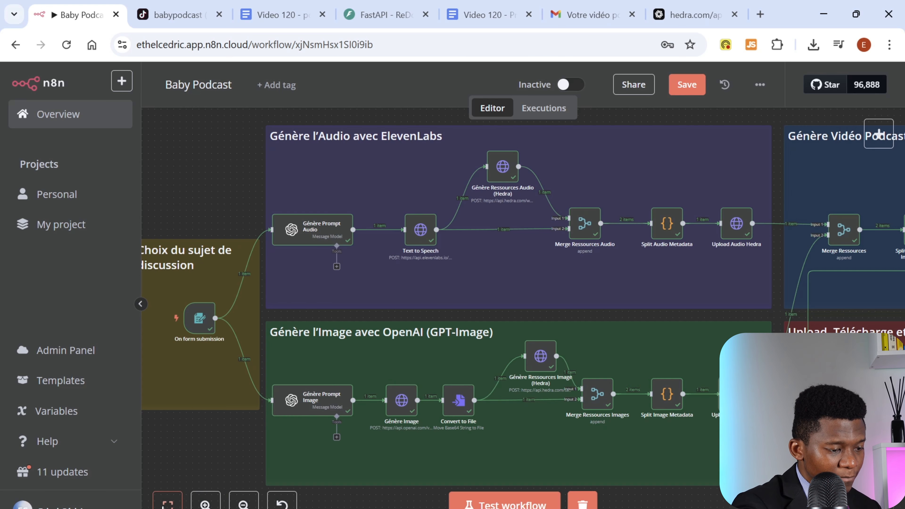
pyautogui.click(168, 502)
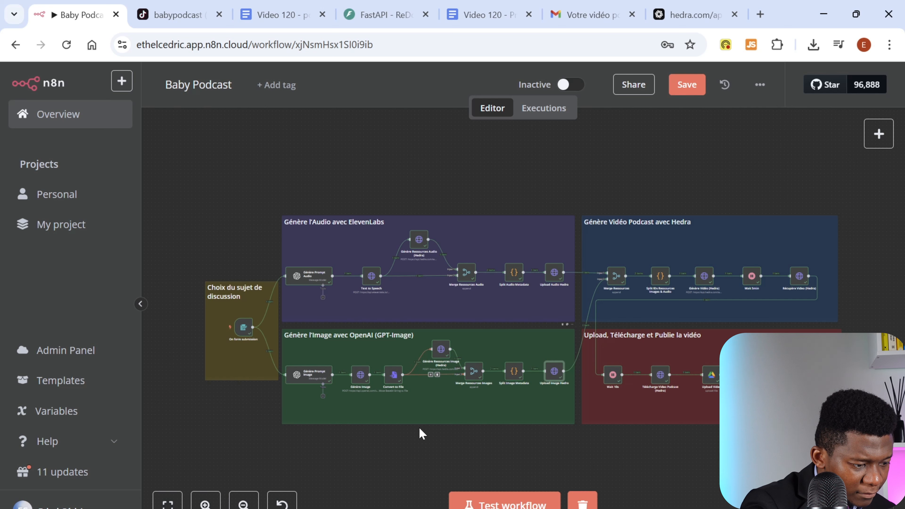
pyautogui.moveTo(417, 437); pyautogui.dragTo(417, 383)
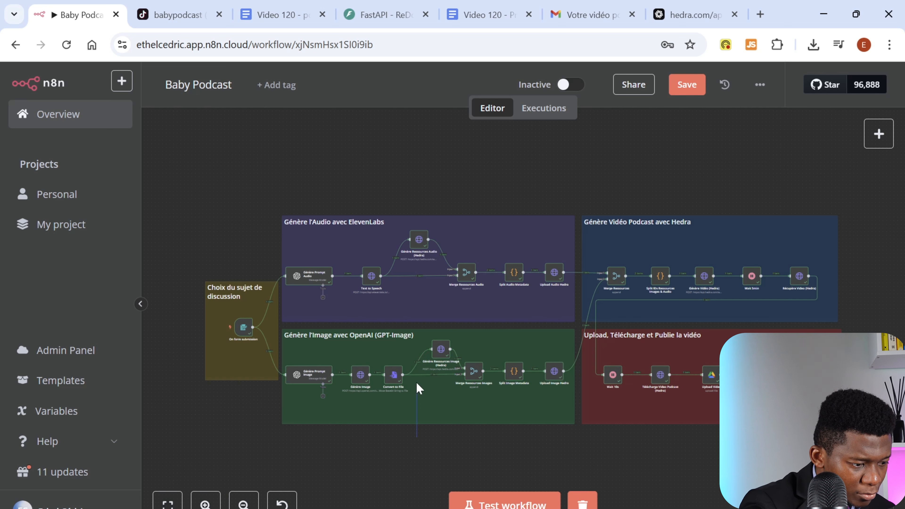
pyautogui.moveTo(414, 348); pyautogui.dragTo(568, 337)
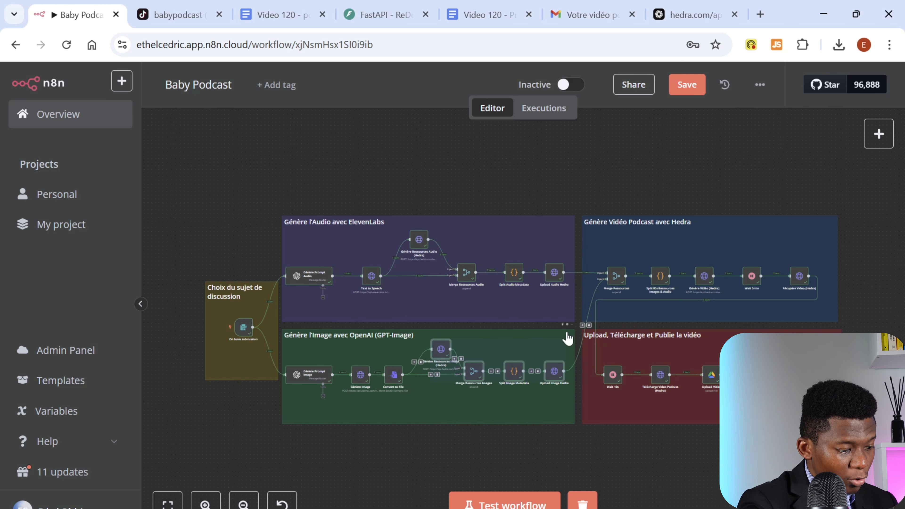
pyautogui.hotkey('ctrl', 'c')
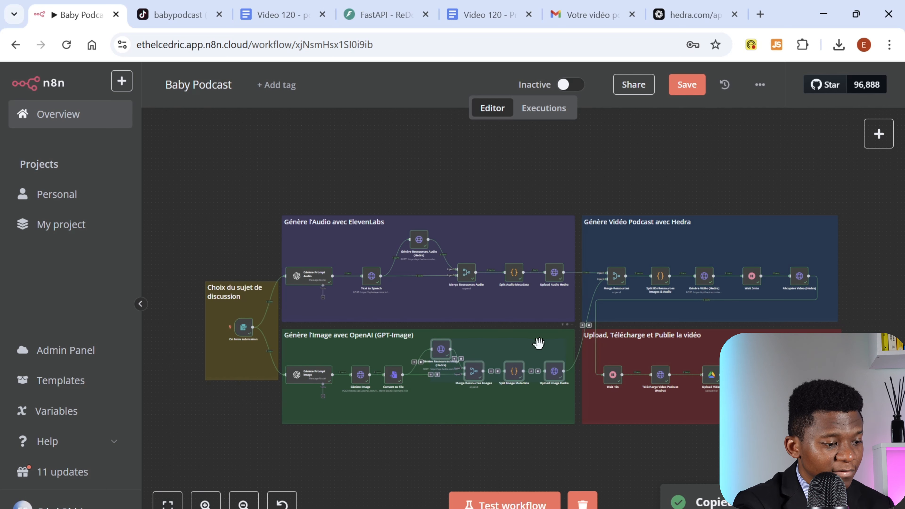
# Select the audio section's Hedra resource, merge, split metadata and upload nodes and examine both generation sections up close
pyautogui.moveTo(398, 199); pyautogui.dragTo(572, 308)
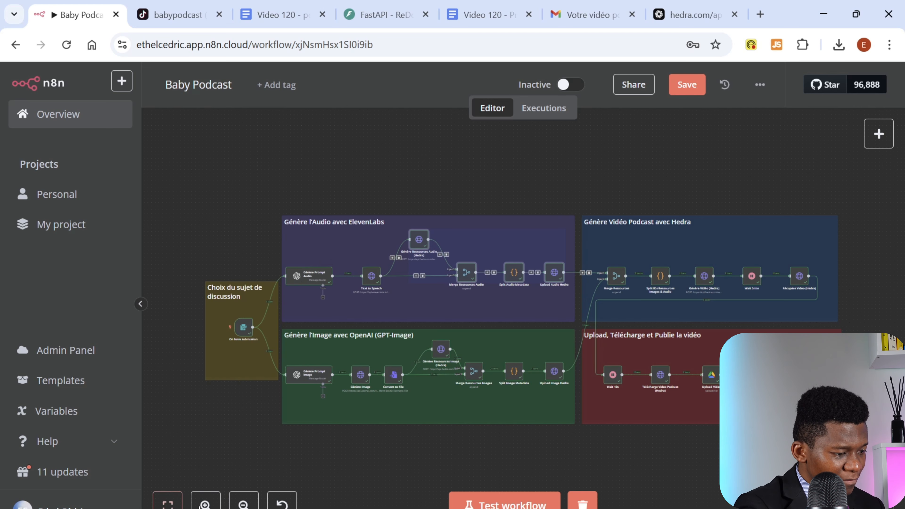
pyautogui.click(205, 505)
pyautogui.click(205, 505)
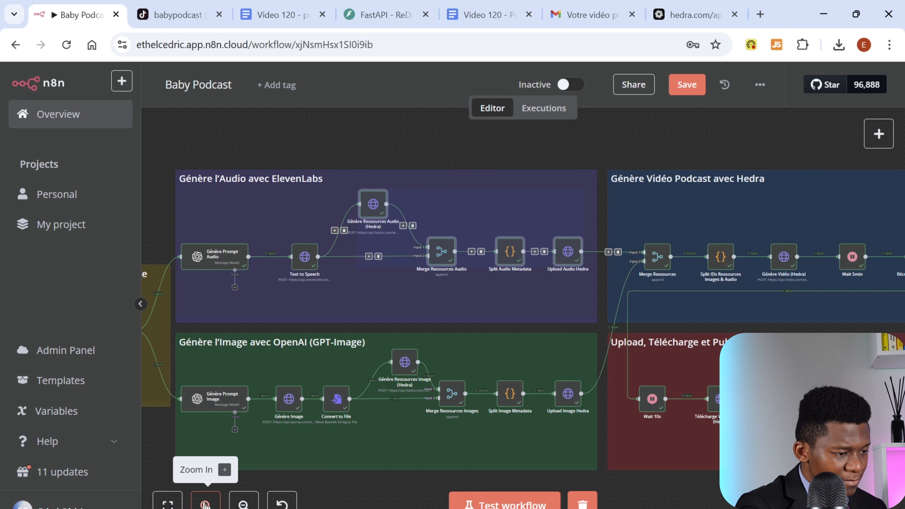
pyautogui.click(205, 505)
pyautogui.moveTo(208, 431)
pyautogui.mouseDown()
pyautogui.moveTo(217, 436)
pyautogui.moveTo(198, 436)
pyautogui.moveTo(204, 430)
pyautogui.moveTo(199, 441)
pyautogui.mouseUp()
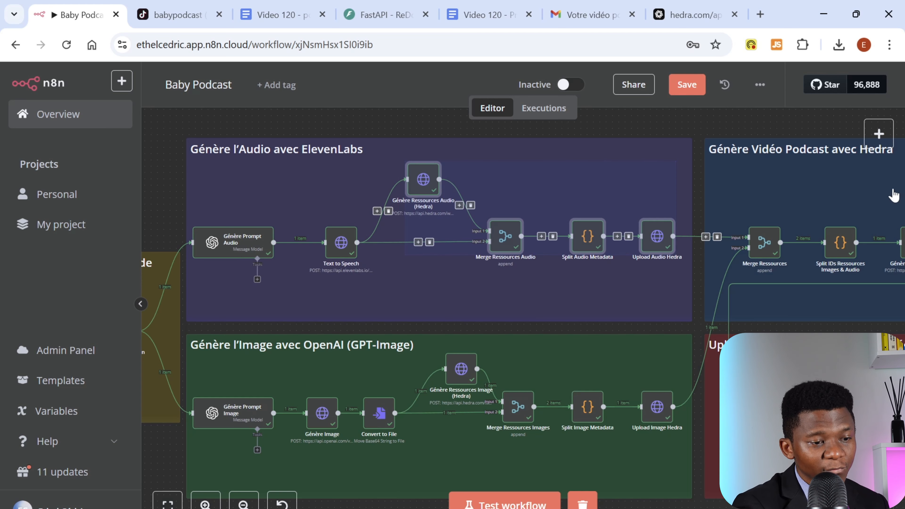
# Search the node library for "open" and display the actions available for OpenAI
pyautogui.click(878, 134)
pyautogui.write('open')
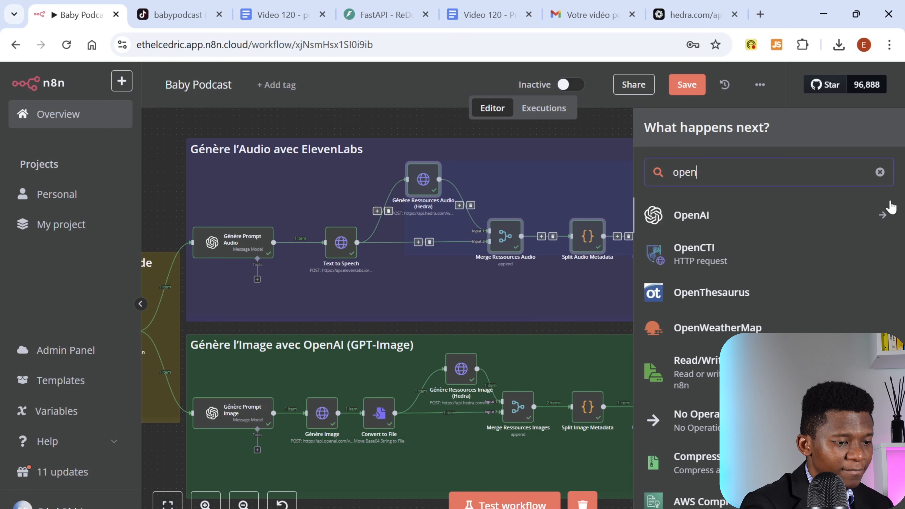
pyautogui.click(707, 216)
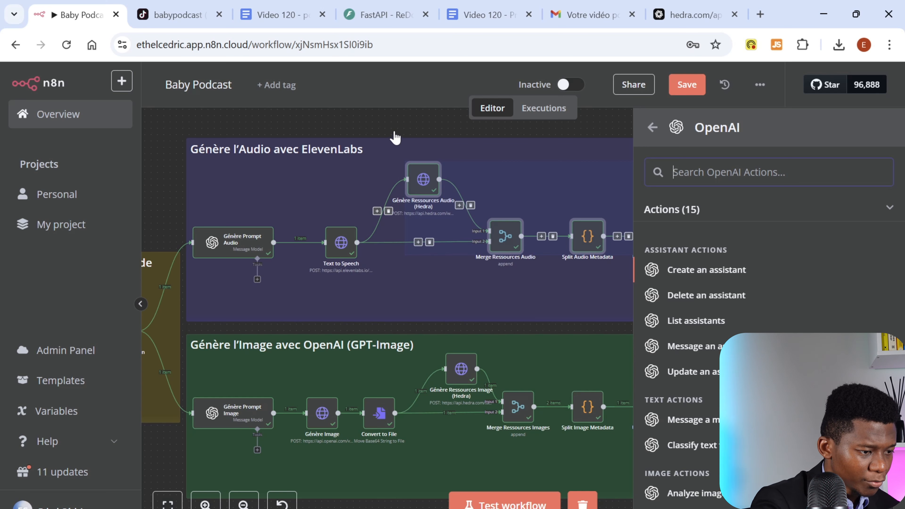
# Open the Génère Prompt Audio node, review its model settings and expand its message text in the expression editor
pyautogui.click(229, 247)
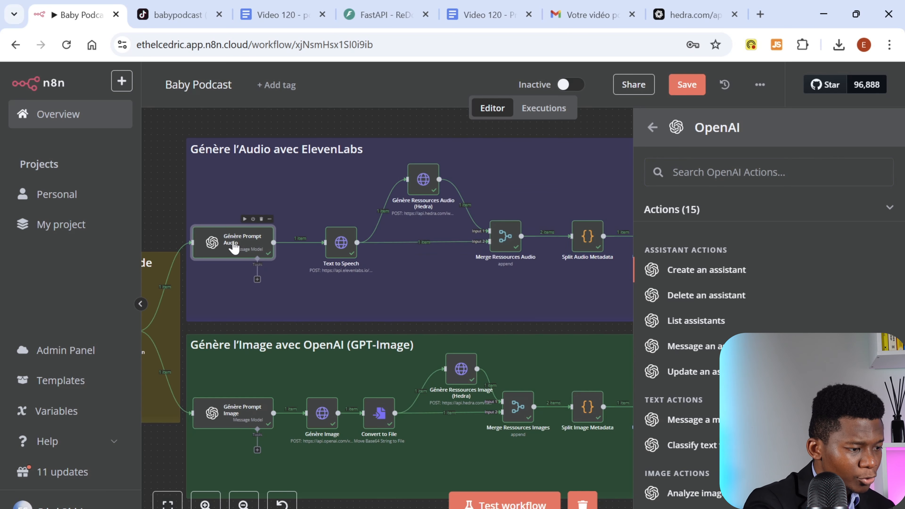
pyautogui.doubleClick(234, 246)
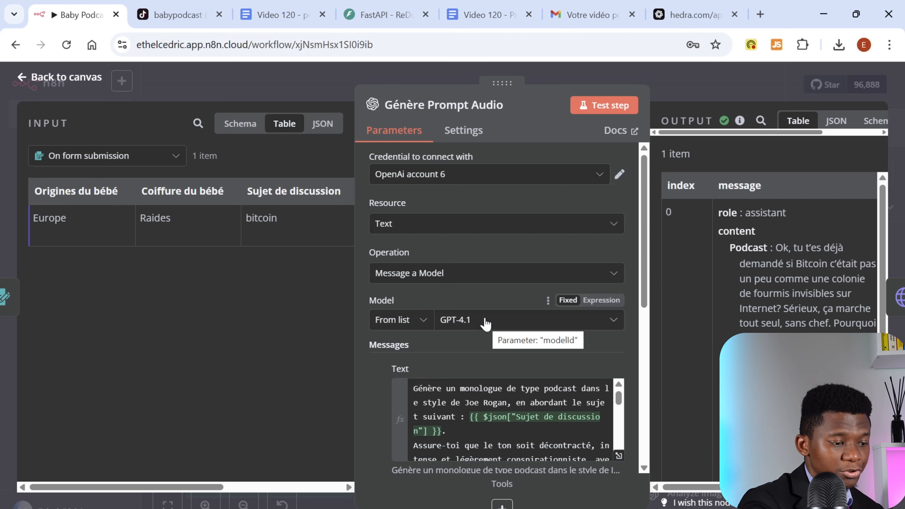
pyautogui.scroll(-2, 499, 300)
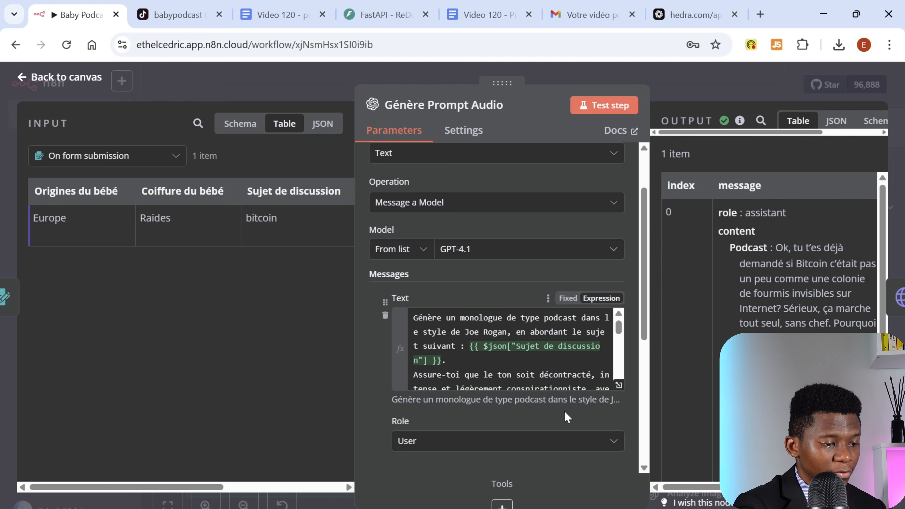
pyautogui.click(619, 385)
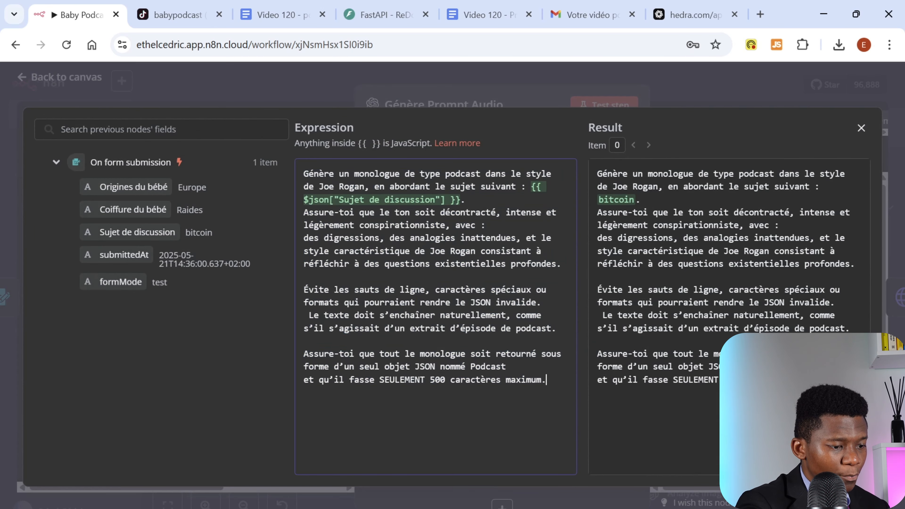
# Highlight the entire podcast monologue prompt to examine it, clear the selection and close the expression editor
pyautogui.hotkey('shift', 'Up')
pyautogui.hotkey('shift', 'Up')
pyautogui.hotkey('shift', 'Up')
pyautogui.hotkey('shift', 'Up')
pyautogui.hotkey('shift', 'Up')
pyautogui.hotkey('shift', 'Up')
pyautogui.hotkey('shift', 'Up')
pyautogui.hotkey('shift', 'Up')
pyautogui.hotkey('shift', 'Up')
pyautogui.hotkey('shift', 'Up')
pyautogui.hotkey('shift', 'Up')
pyautogui.hotkey('shift', 'Up')
pyautogui.hotkey('shift', 'Up')
pyautogui.hotkey('shift', 'Up')
pyautogui.hotkey('shift', 'Up')
pyautogui.hotkey('shift', 'Up')
pyautogui.hotkey('shift', 'Up')
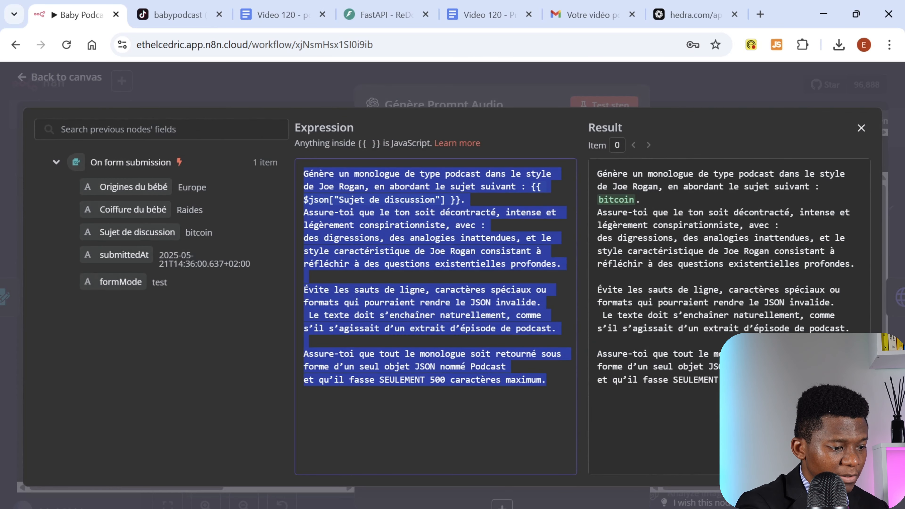
pyautogui.click(546, 379)
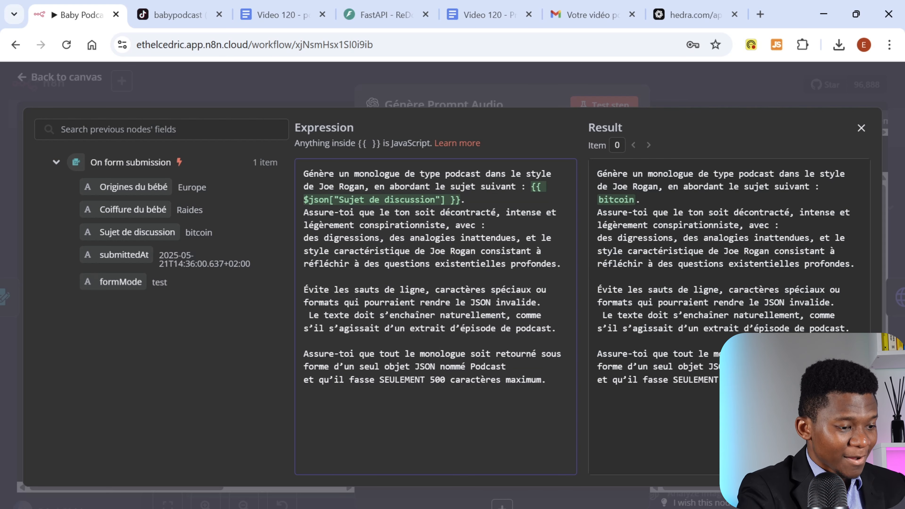
pyautogui.click(674, 79)
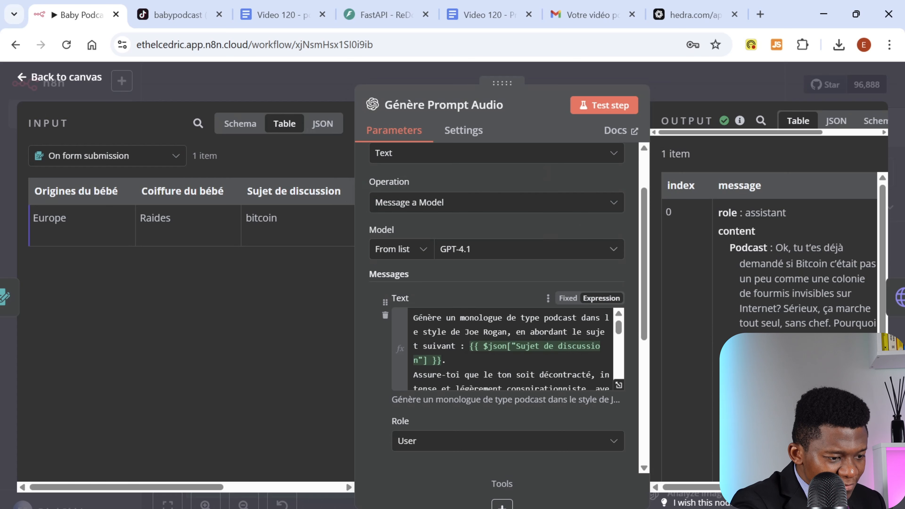
# Review the Génère Prompt Audio node's role, simplify and JSON output options, check its generated podcast text, and close the node
pyautogui.moveTo(645, 275); pyautogui.dragTo(645, 382)
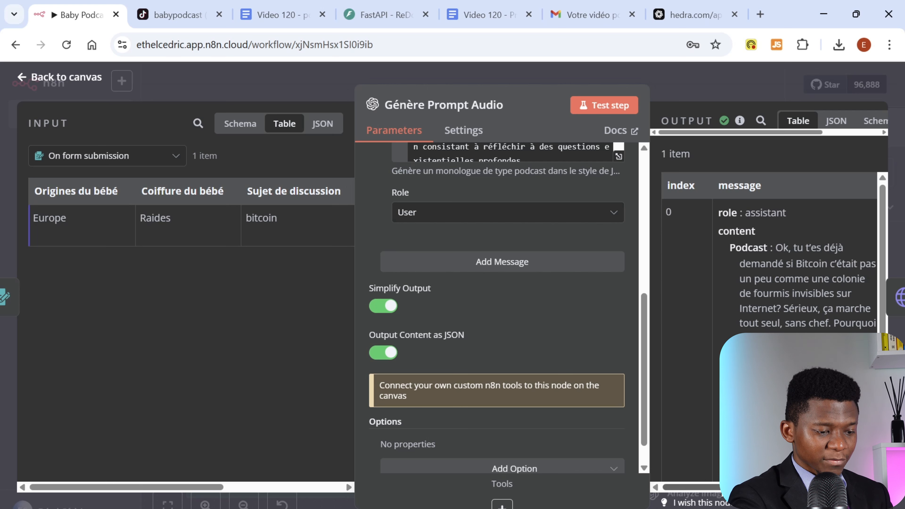
pyautogui.hscroll(3, 762, 321)
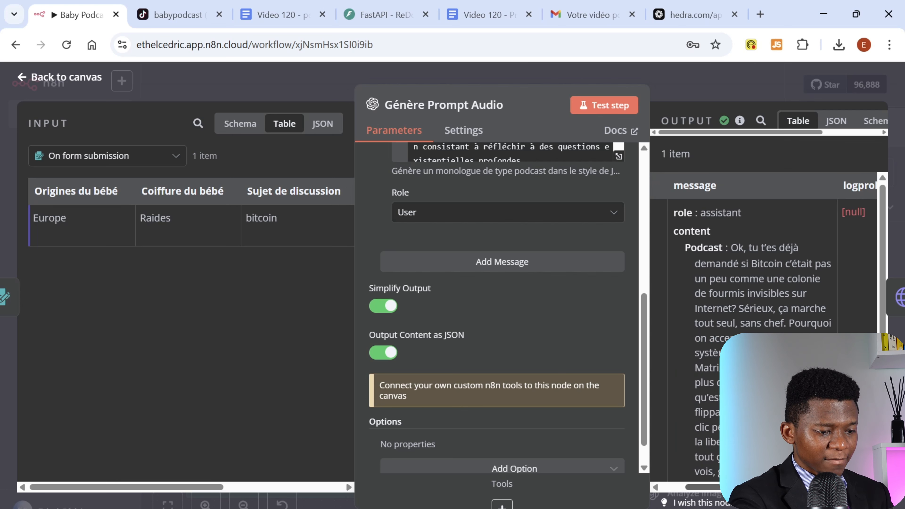
pyautogui.hscroll(-1, 762, 320)
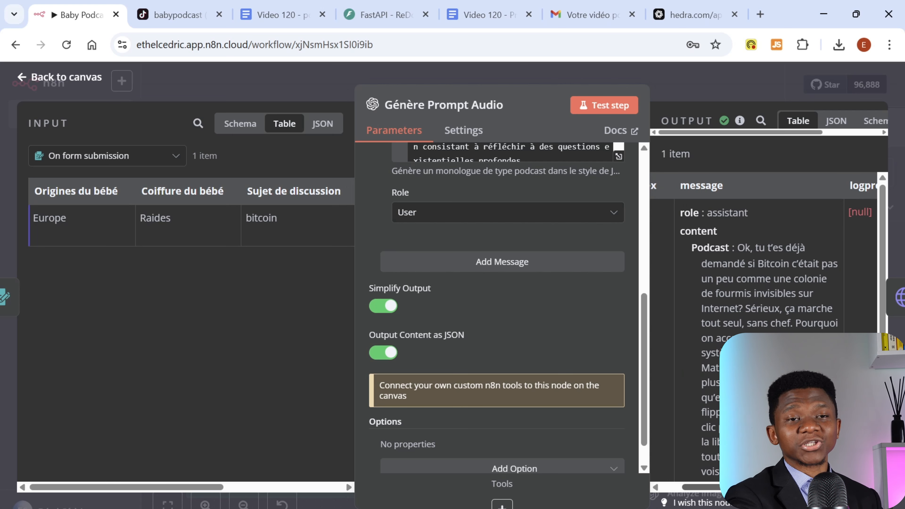
pyautogui.click(691, 81)
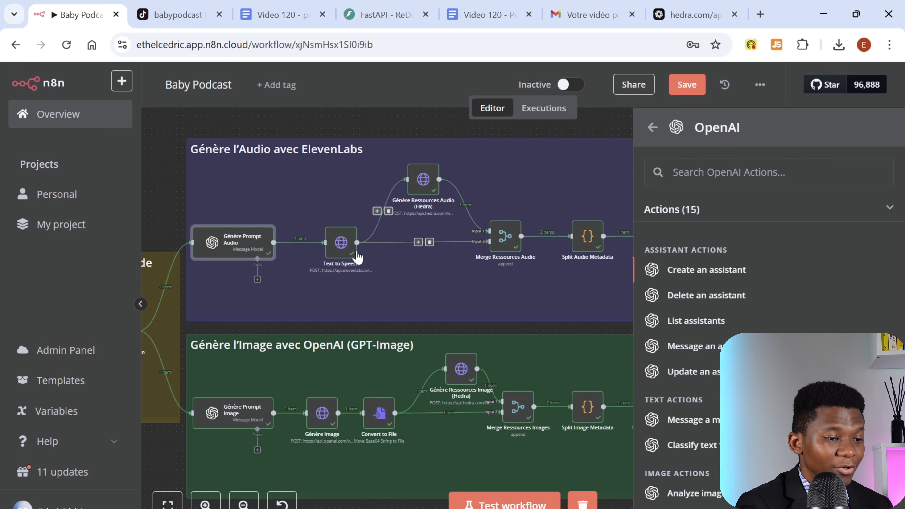
# Dismiss the OpenAI actions, open the Text to Speech node and highlight the voice ID and base address in its expanded URL
pyautogui.click(408, 129)
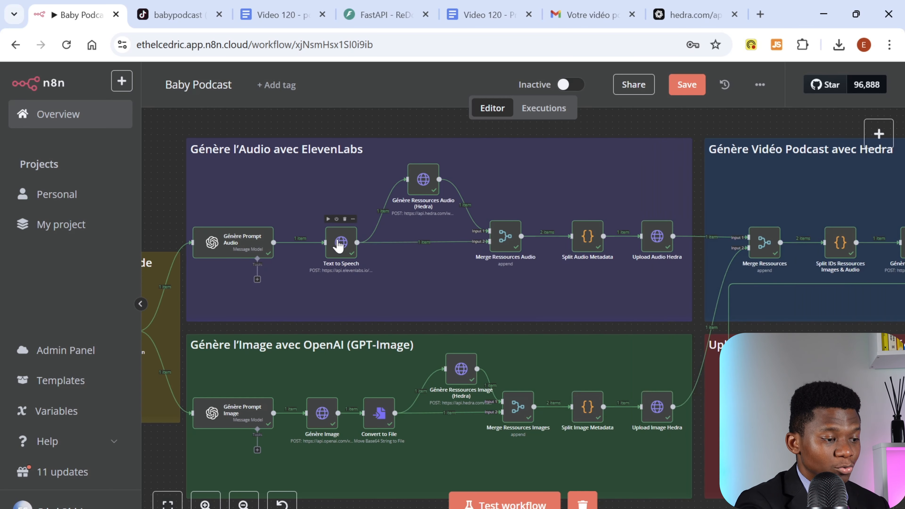
pyautogui.doubleClick(340, 245)
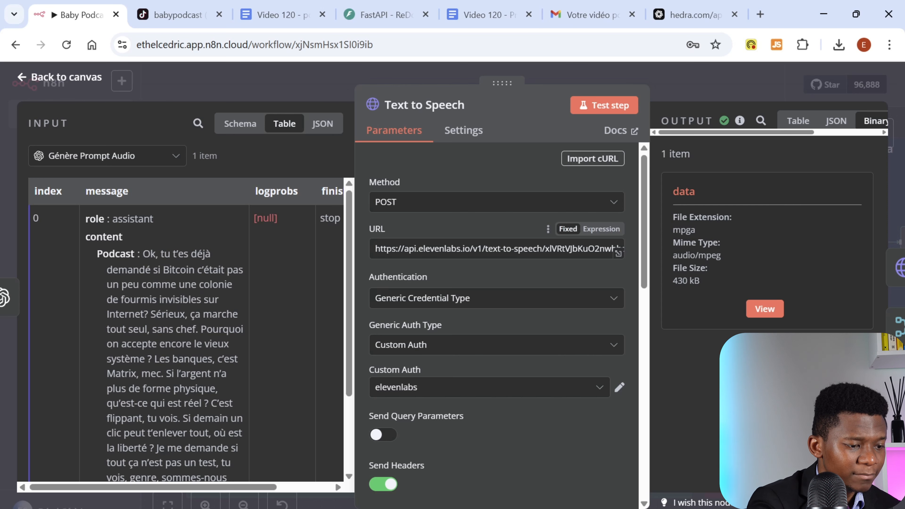
pyautogui.click(619, 253)
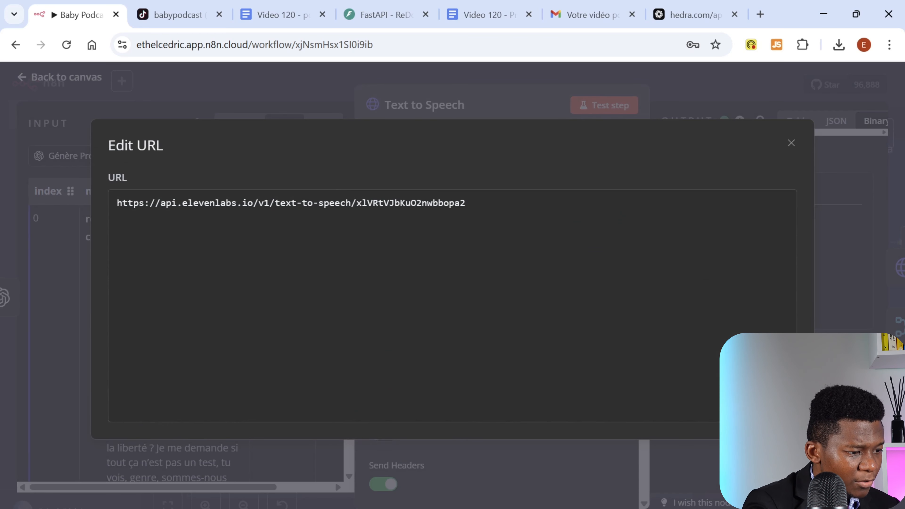
pyautogui.doubleClick(422, 203)
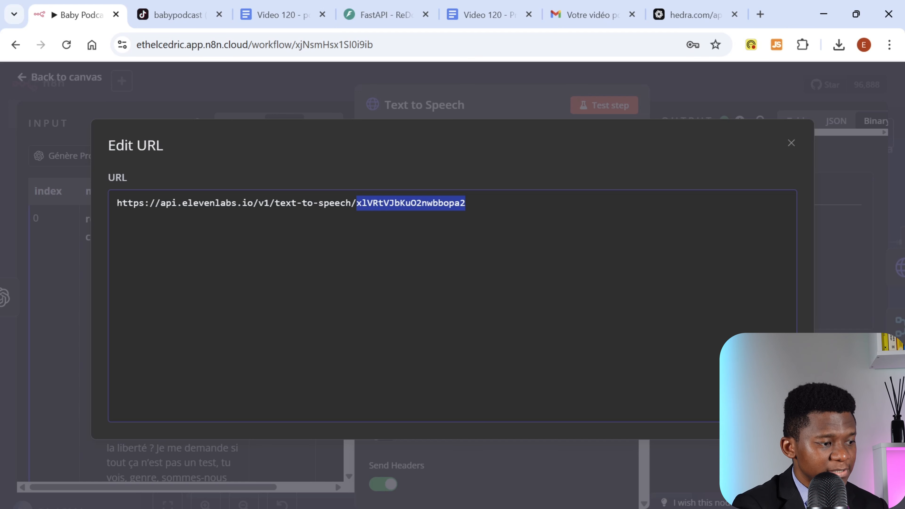
pyautogui.moveTo(356, 203)
pyautogui.mouseDown()
pyautogui.moveTo(118, 204)
pyautogui.moveTo(351, 204)
pyautogui.mouseUp()
pyautogui.click(118, 204)
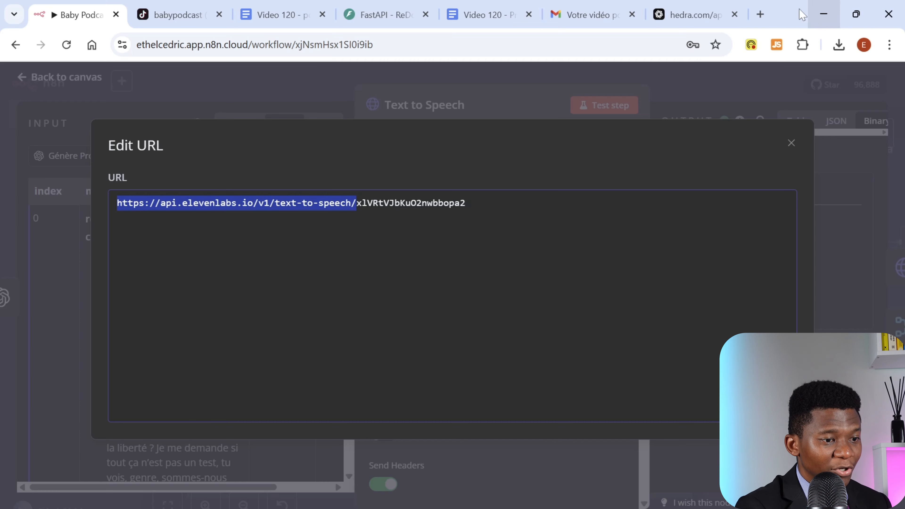
# Search Google for "eleven labs" in a new browser tab, open the ElevenLabs site and enter its application
pyautogui.click(760, 14)
pyautogui.write('el')
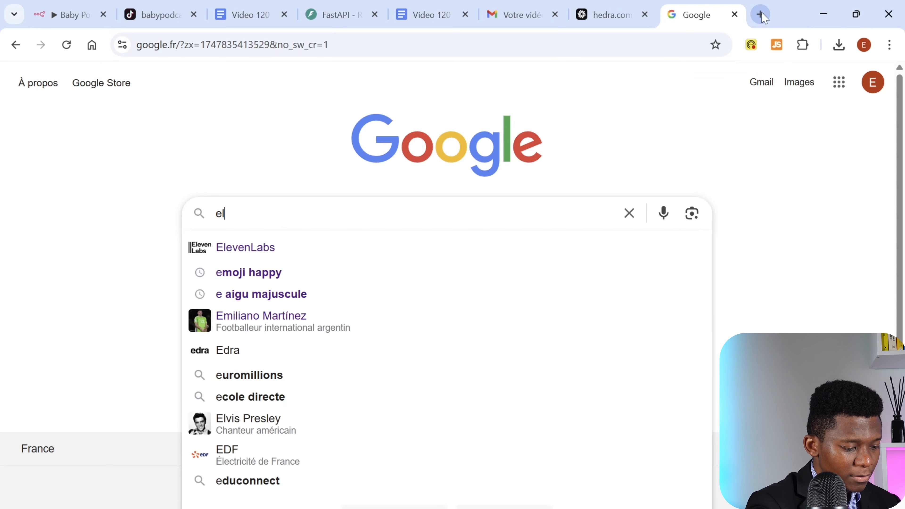
pyautogui.write('even labs')
pyautogui.press('Return')
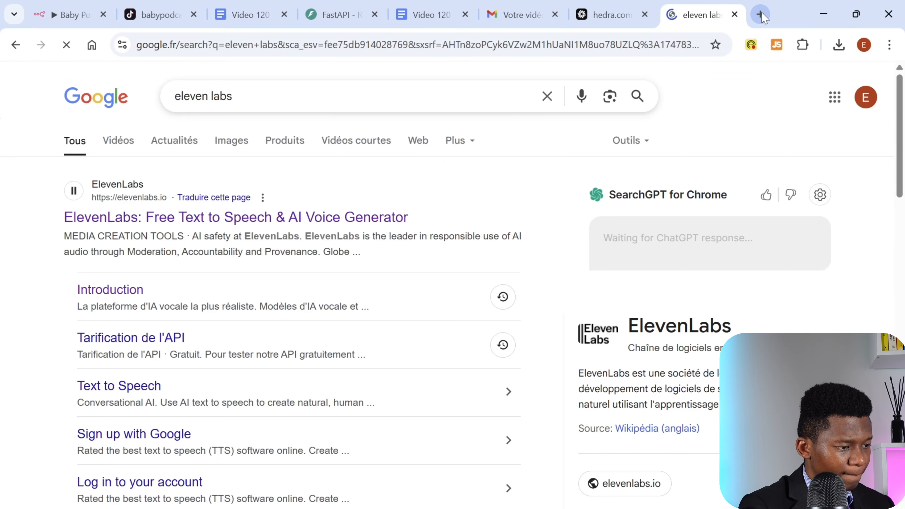
pyautogui.click(192, 218)
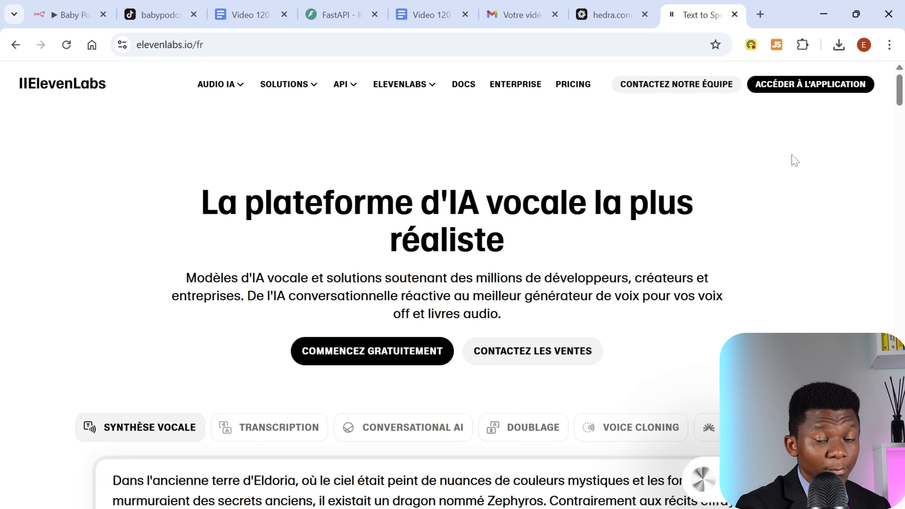
pyautogui.click(806, 87)
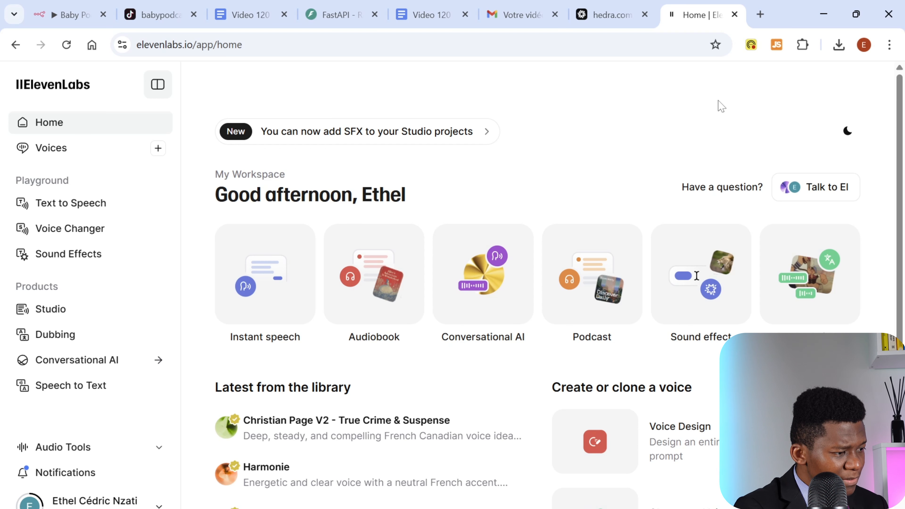
# Browse the ElevenLabs voice library to the Best for French voices and preview "Marcel - French touch", pausing its sample
pyautogui.click(63, 153)
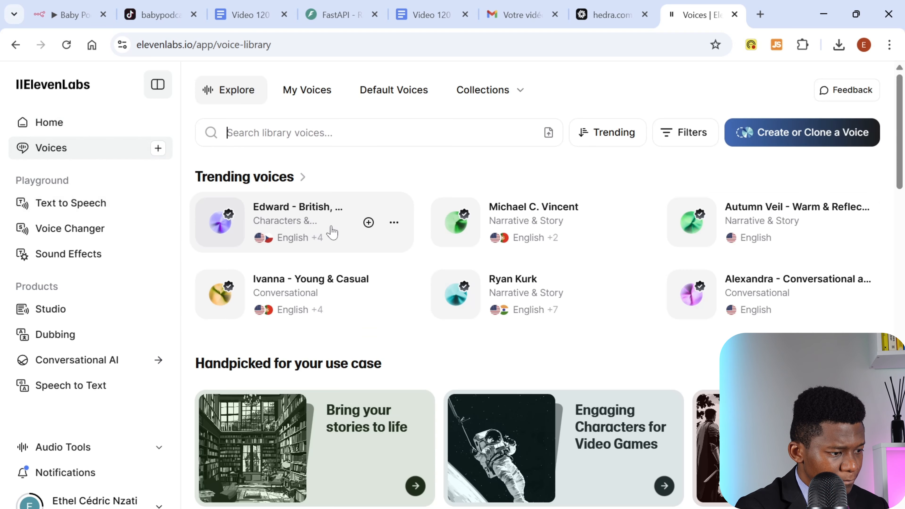
pyautogui.scroll(-5, 342, 230)
pyautogui.scroll(-2, 342, 230)
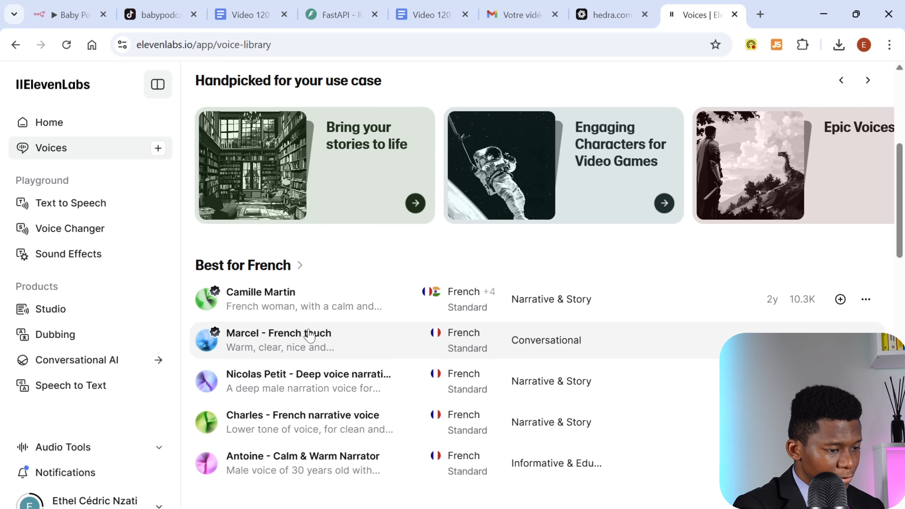
pyautogui.moveTo(303, 337)
pyautogui.click(253, 341)
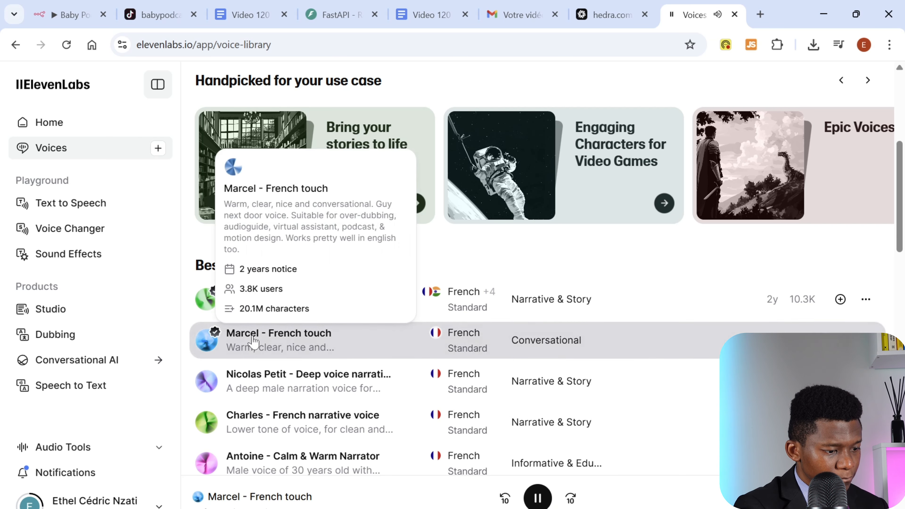
pyautogui.click(537, 498)
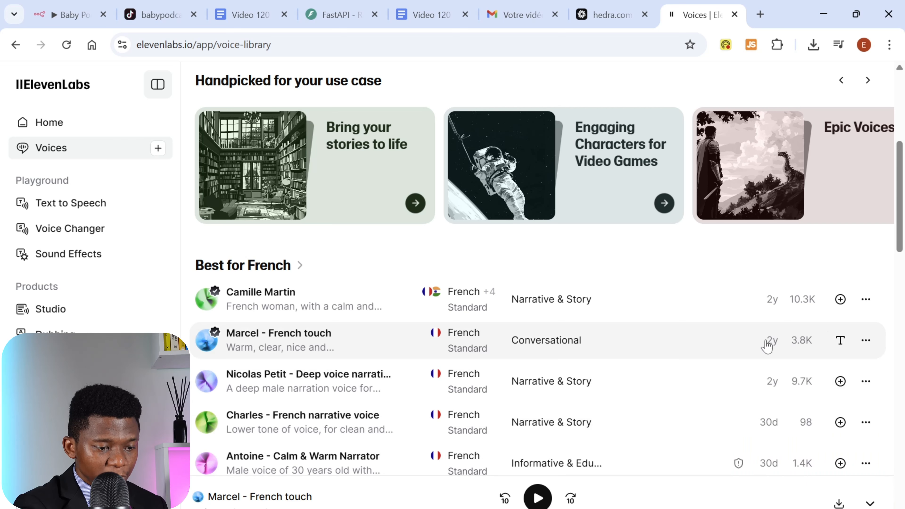
# Copy the "Marcel - French touch" voice ID, switch to n8n and replace the voice ID ending the Text to Speech URL with it
pyautogui.click(867, 341)
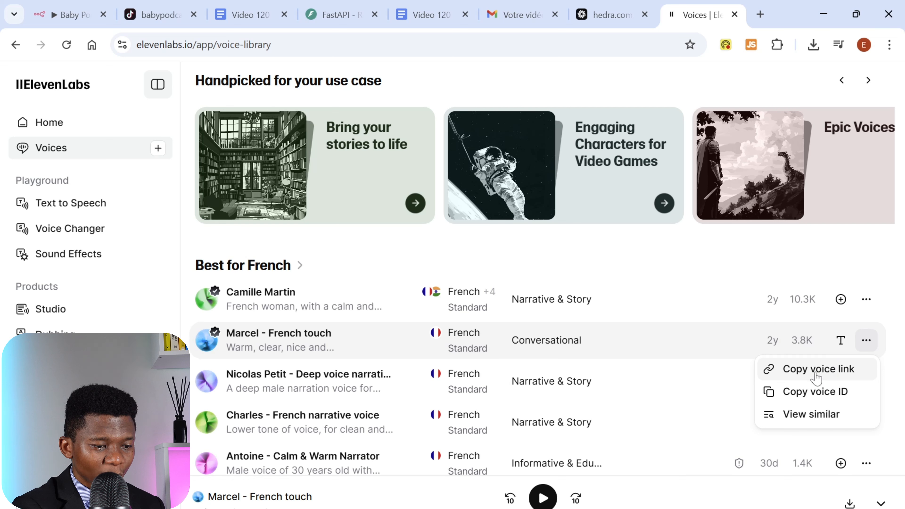
pyautogui.click(814, 394)
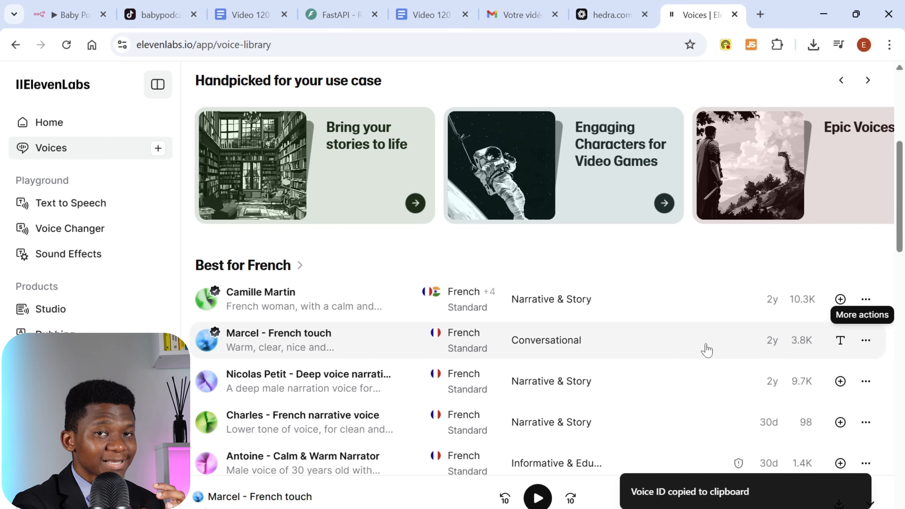
pyautogui.click(62, 19)
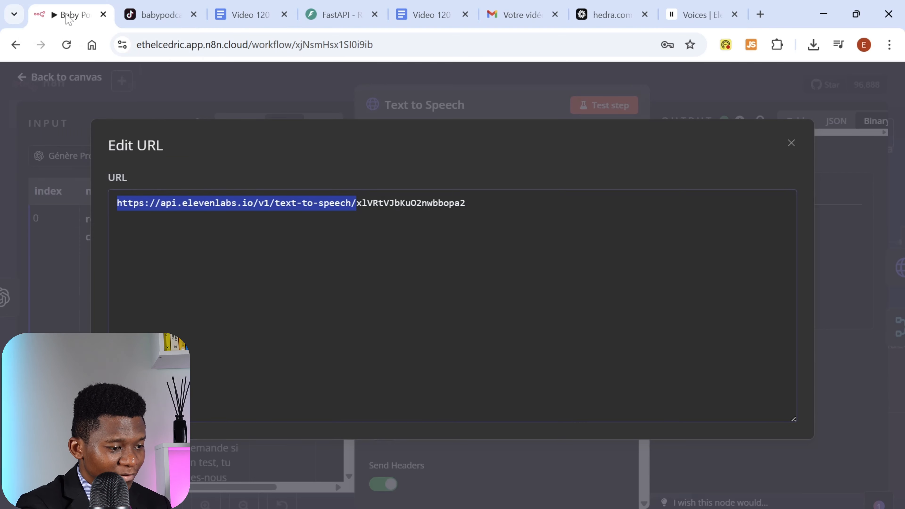
pyautogui.click(466, 203)
pyautogui.moveTo(465, 203); pyautogui.dragTo(362, 203)
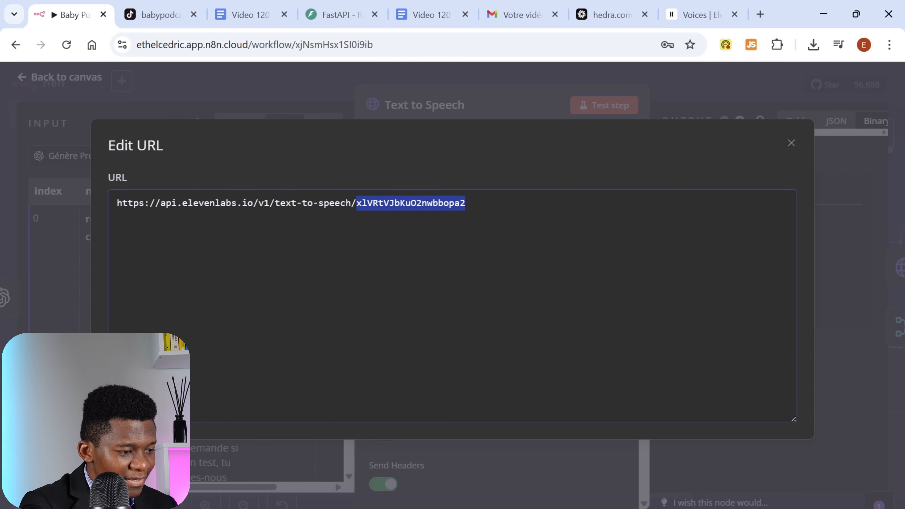
pyautogui.press('BackSpace')
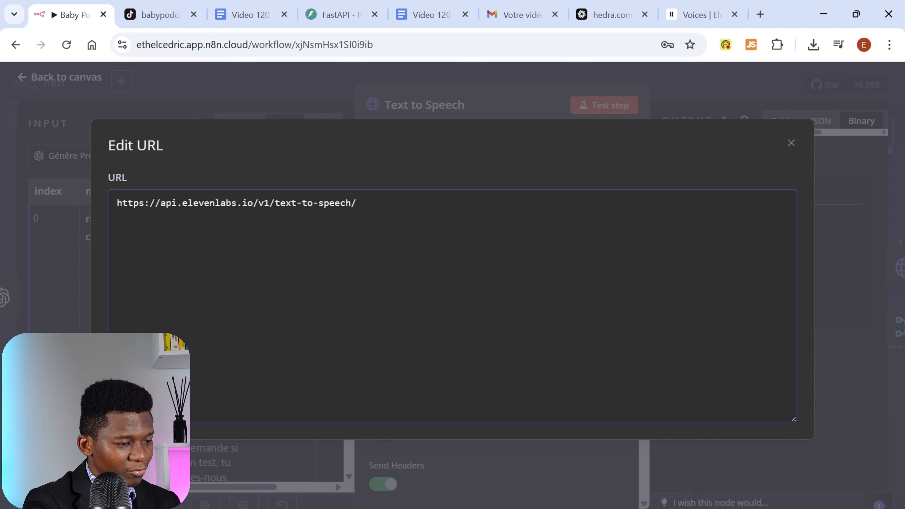
pyautogui.hotkey('ctrl', 'v')
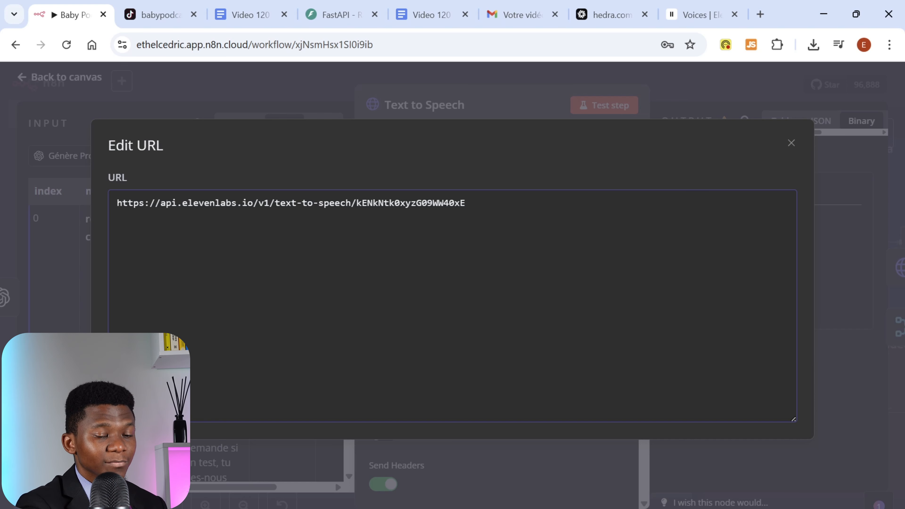
# Look over the Best for French voices in ElevenLabs, return to n8n and close the URL editor
pyautogui.click(701, 14)
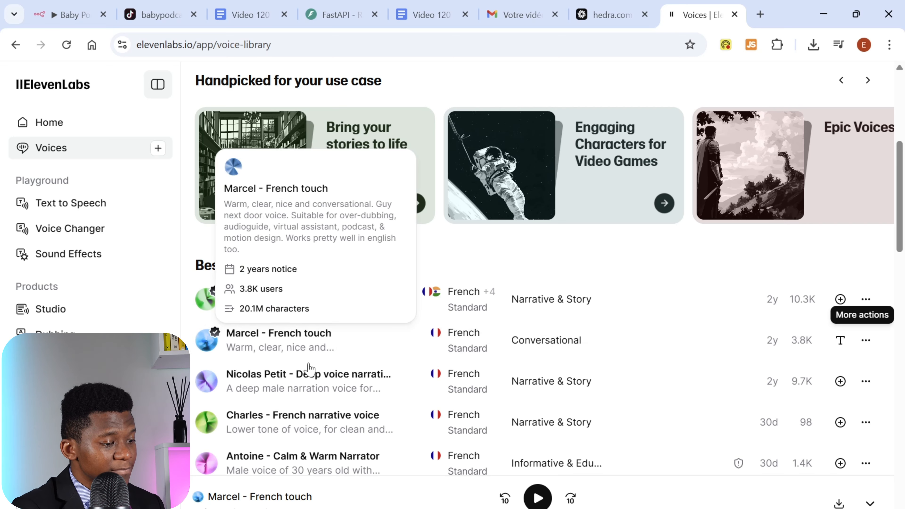
pyautogui.scroll(-2, 307, 373)
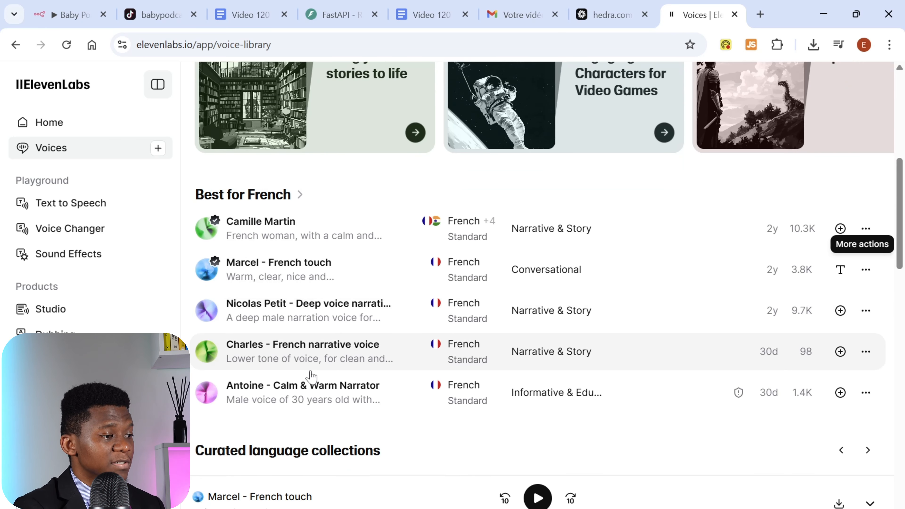
pyautogui.click(65, 16)
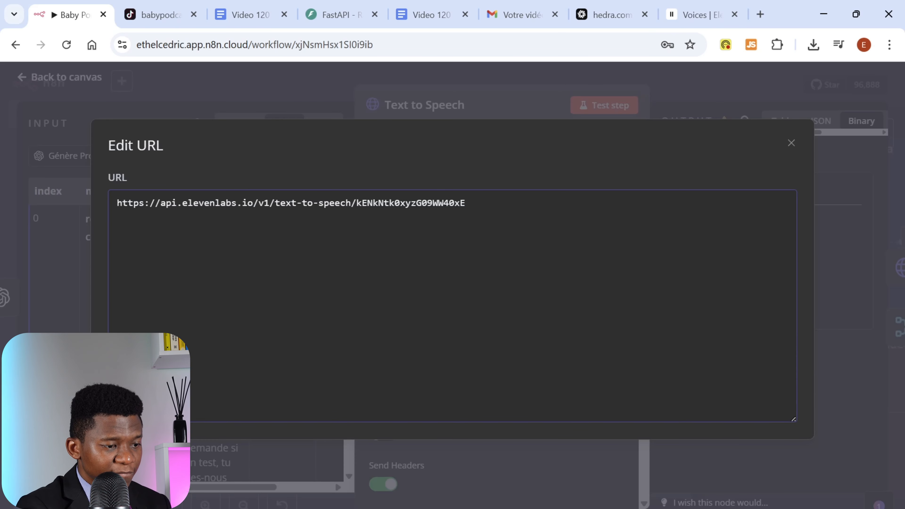
pyautogui.press('Escape')
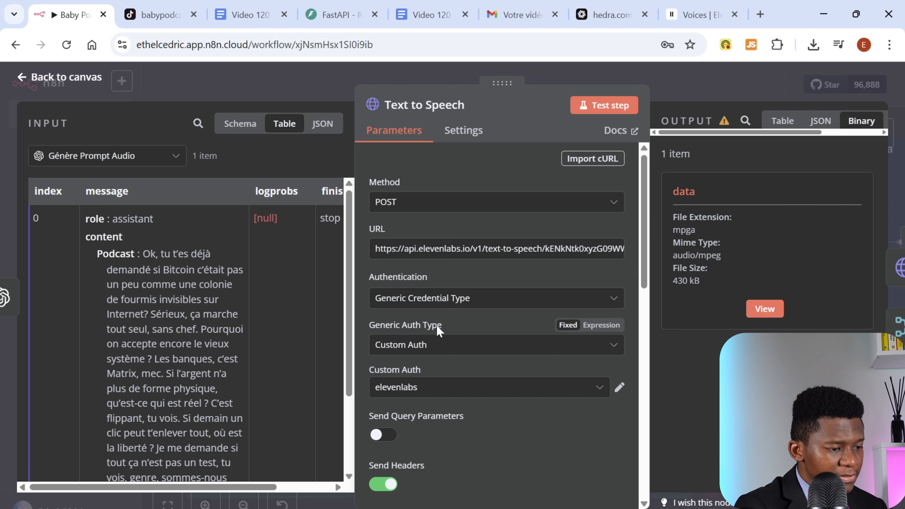
# Start a new Custom Auth credential with the ElevenLabs header JSON copied from the Google Doc, clearing its VOTRE_CLÉ_API placeholder
pyautogui.scroll(-2, 463, 341)
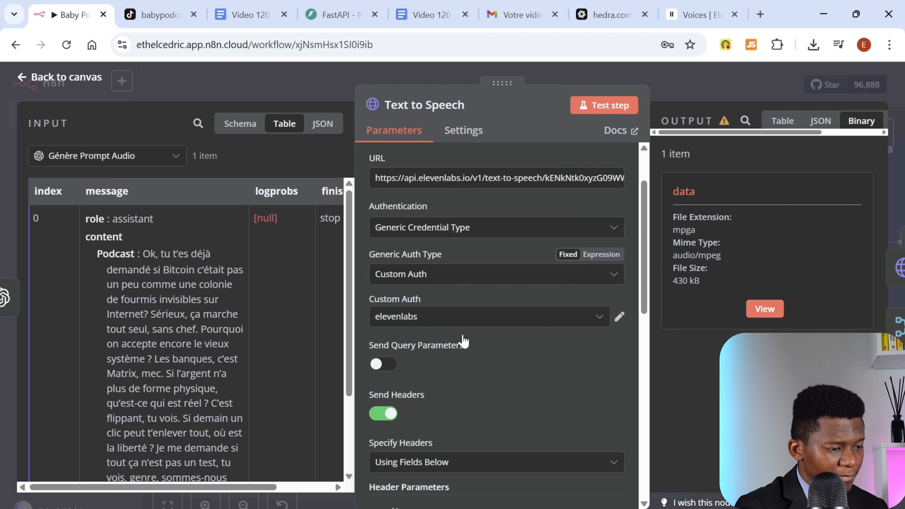
pyautogui.click(599, 318)
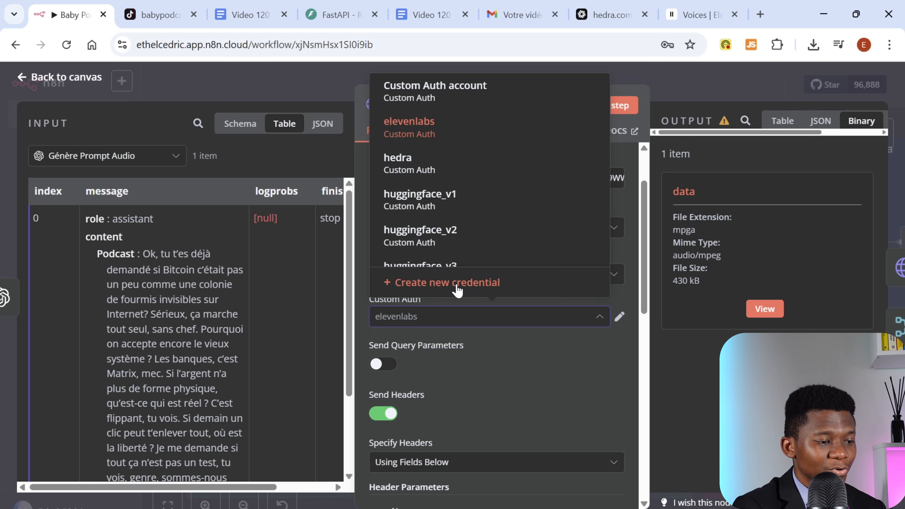
pyautogui.click(470, 286)
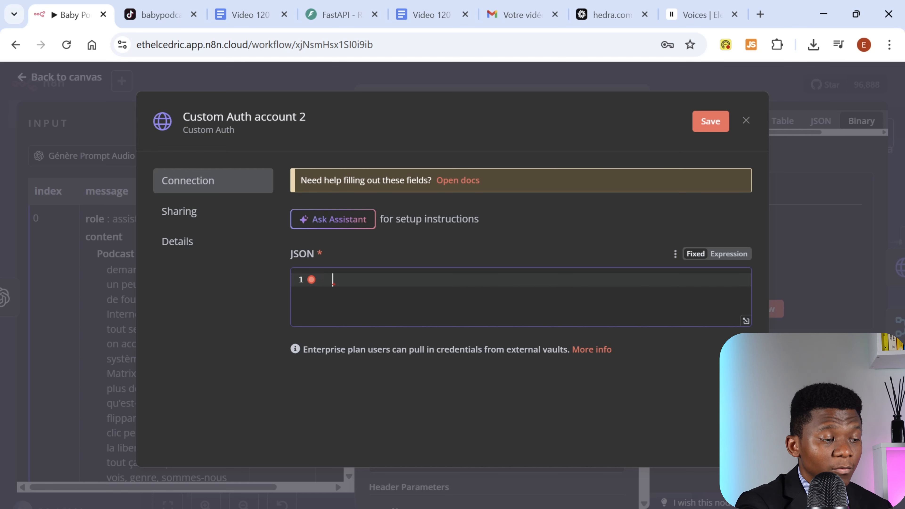
pyautogui.click(246, 19)
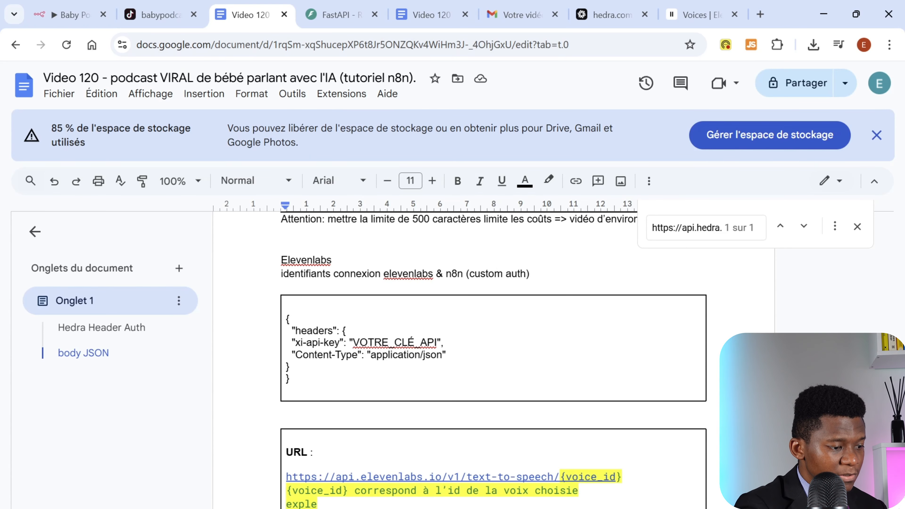
pyautogui.moveTo(291, 380); pyautogui.dragTo(287, 315)
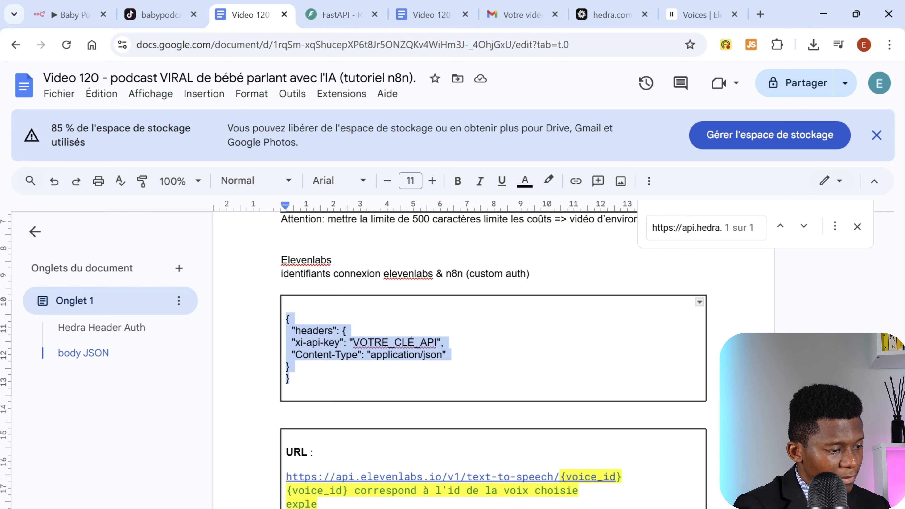
pyautogui.click(70, 14)
pyautogui.hotkey('ctrl', 'v')
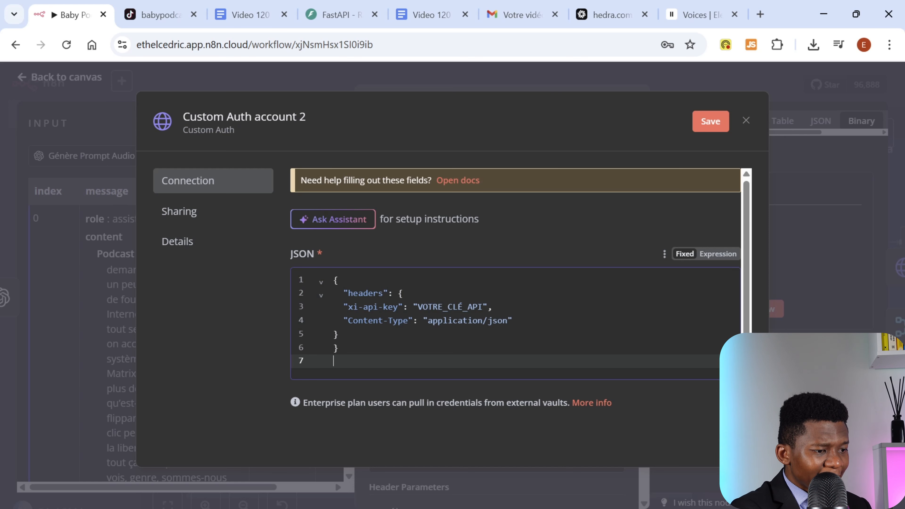
pyautogui.moveTo(484, 307); pyautogui.dragTo(417, 307)
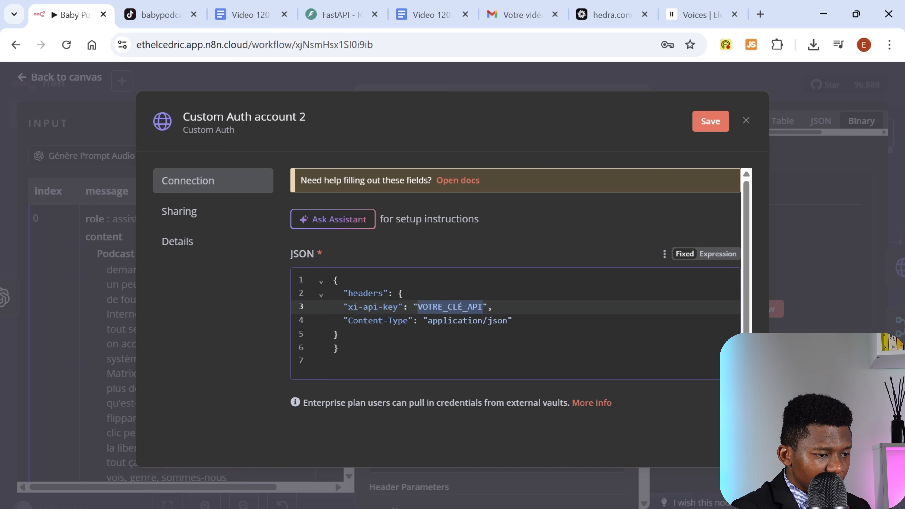
pyautogui.press('BackSpace')
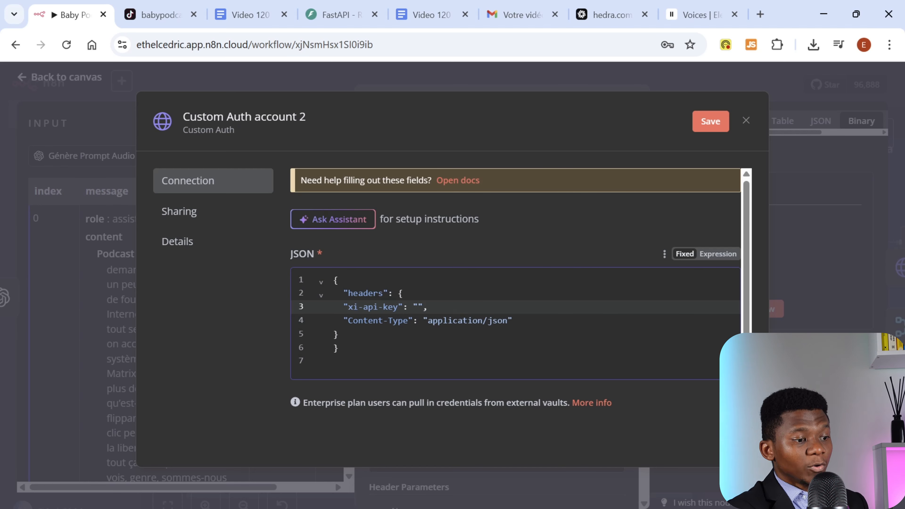
# Switch to ElevenLabs, open the account's API Keys settings, bring up the key creation dialog and cancel it
pyautogui.click(685, 14)
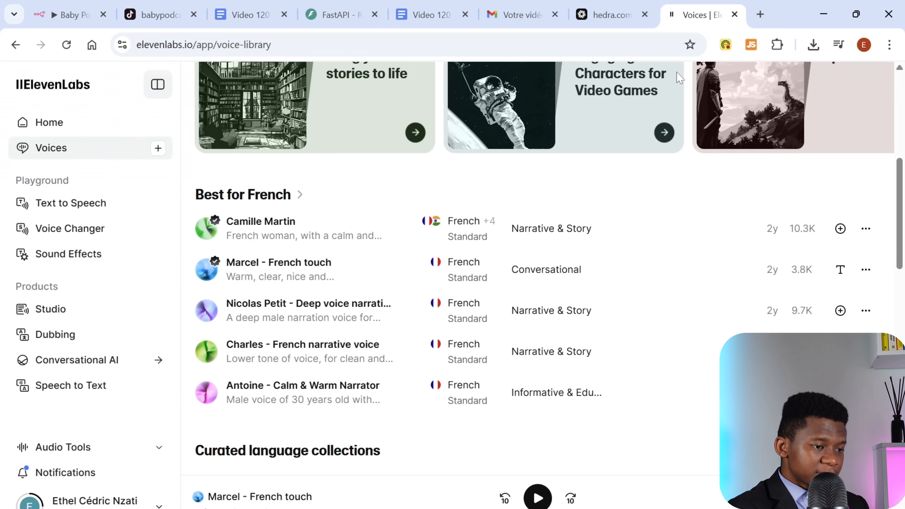
pyautogui.scroll(10, 901, 192)
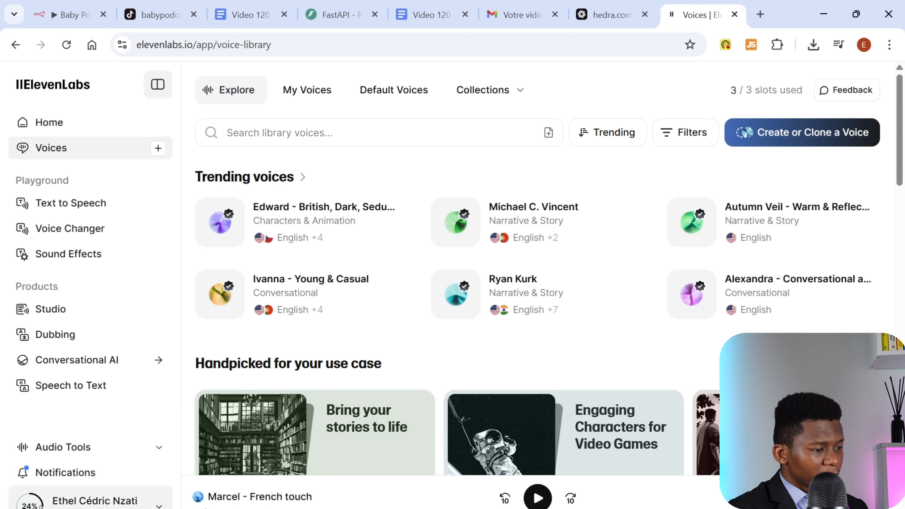
pyautogui.click(94, 501)
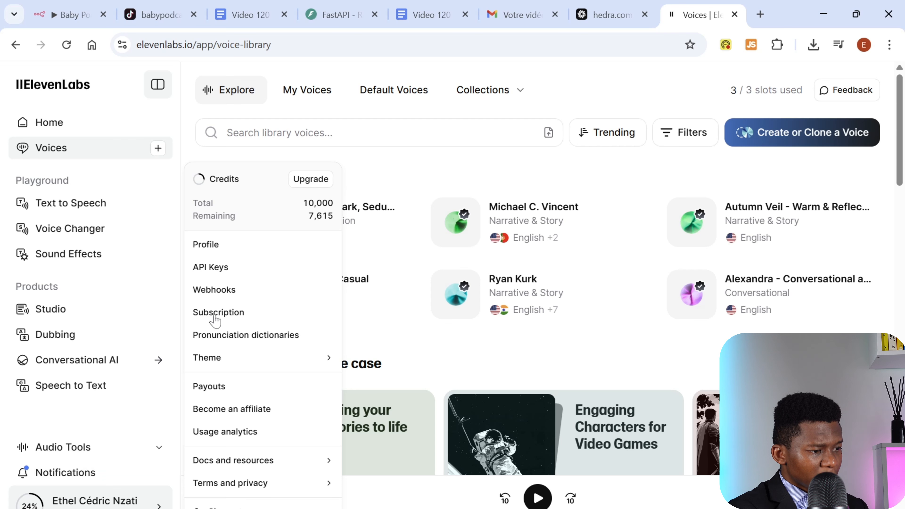
pyautogui.click(224, 271)
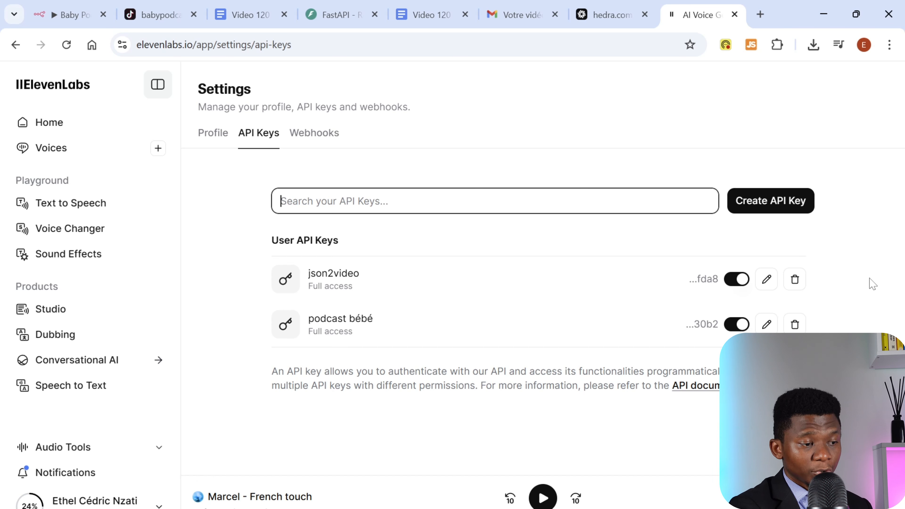
pyautogui.click(777, 209)
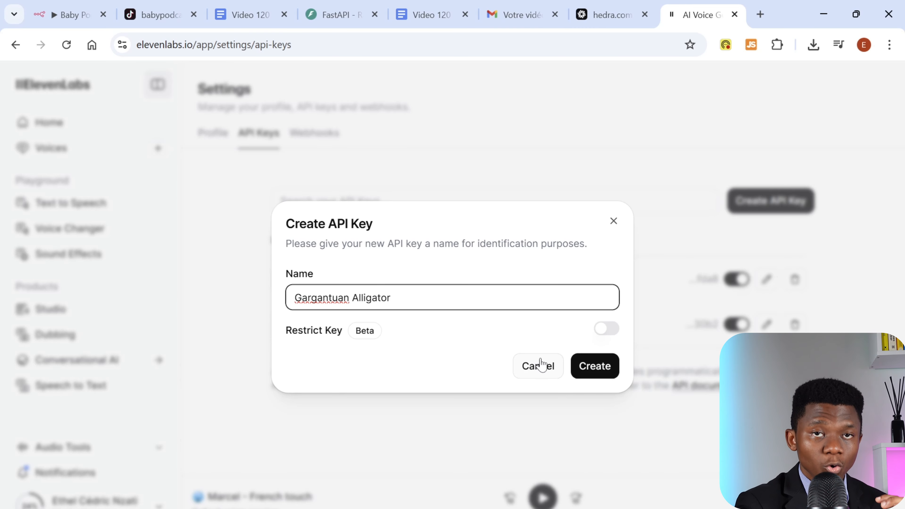
pyautogui.click(519, 371)
# Return to n8n and close the new Custom Auth credential without saving it
pyautogui.click(55, 16)
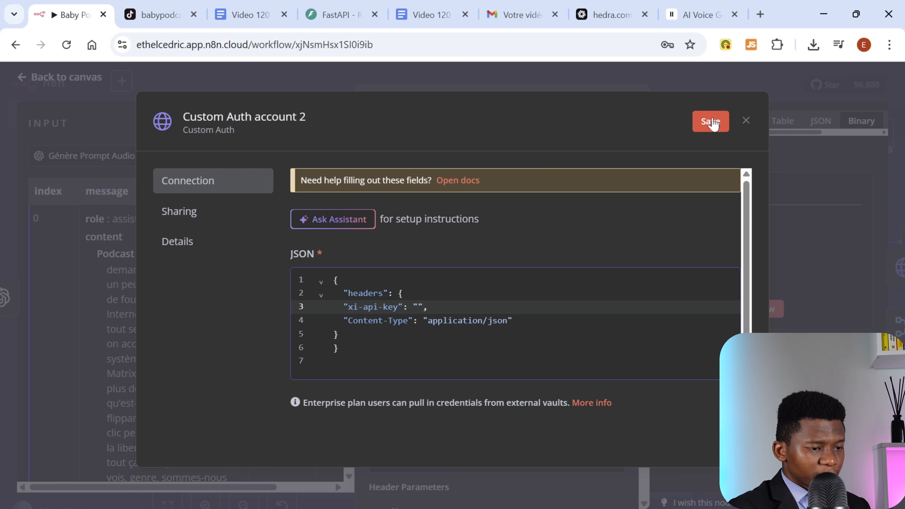
pyautogui.click(824, 187)
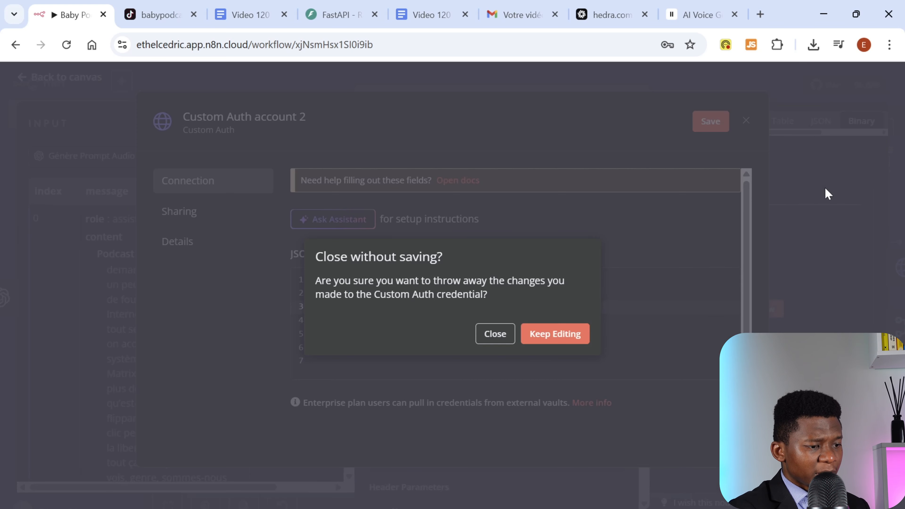
pyautogui.click(495, 334)
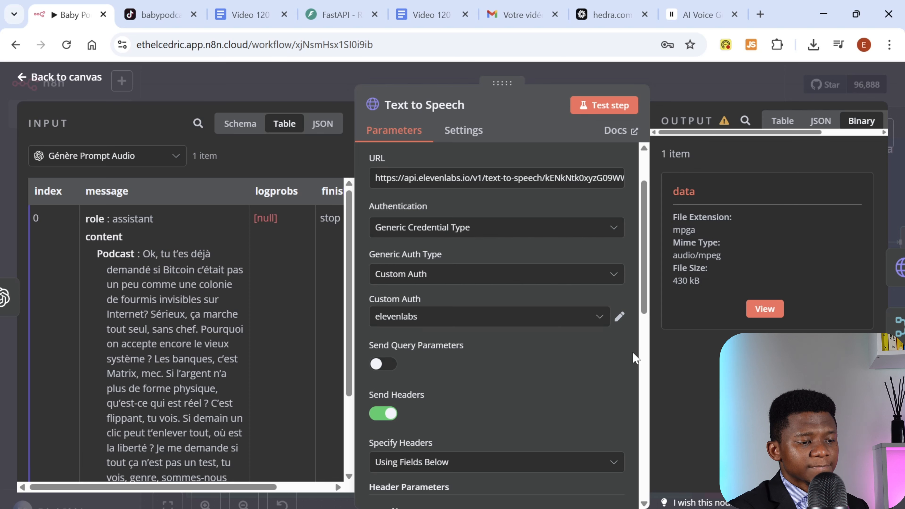
# Review the Text to Speech header settings, highlighting the Content-Type name and its application/json value
pyautogui.scroll(-2, 635, 355)
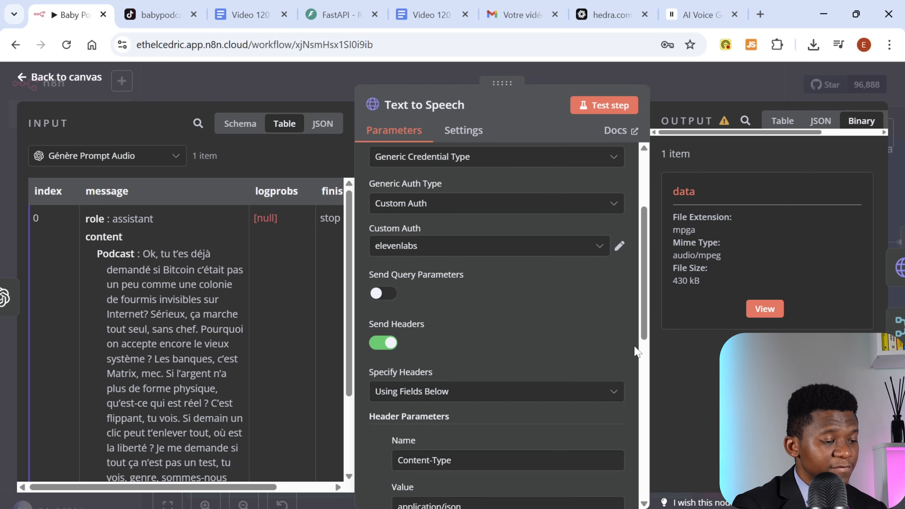
pyautogui.scroll(-2, 635, 351)
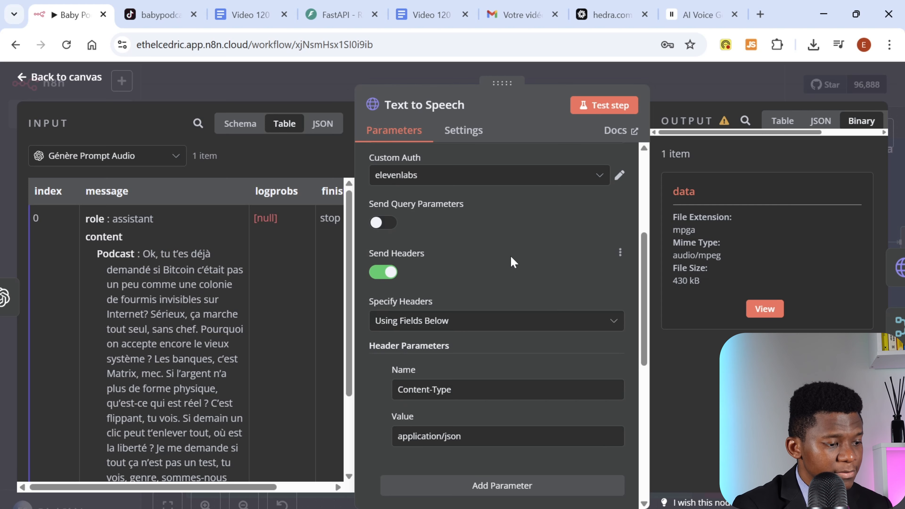
pyautogui.scroll(-2, 515, 258)
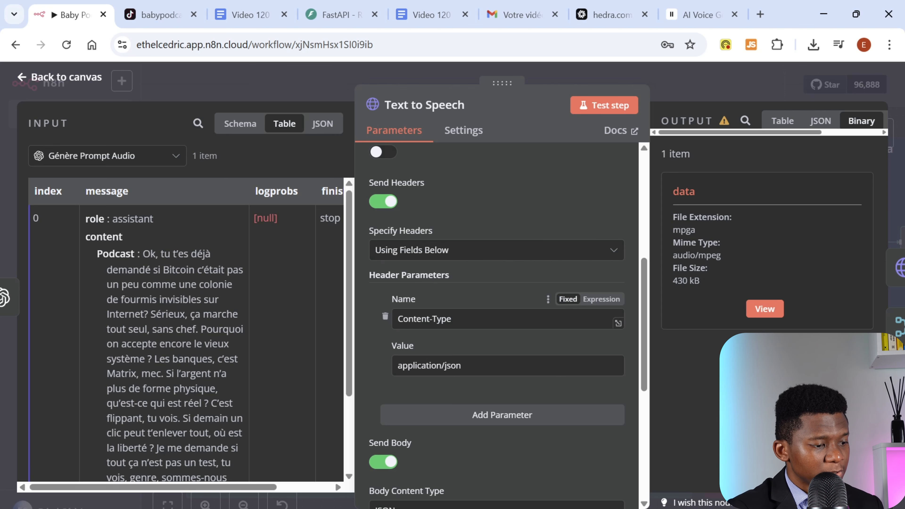
pyautogui.moveTo(452, 319); pyautogui.dragTo(388, 324)
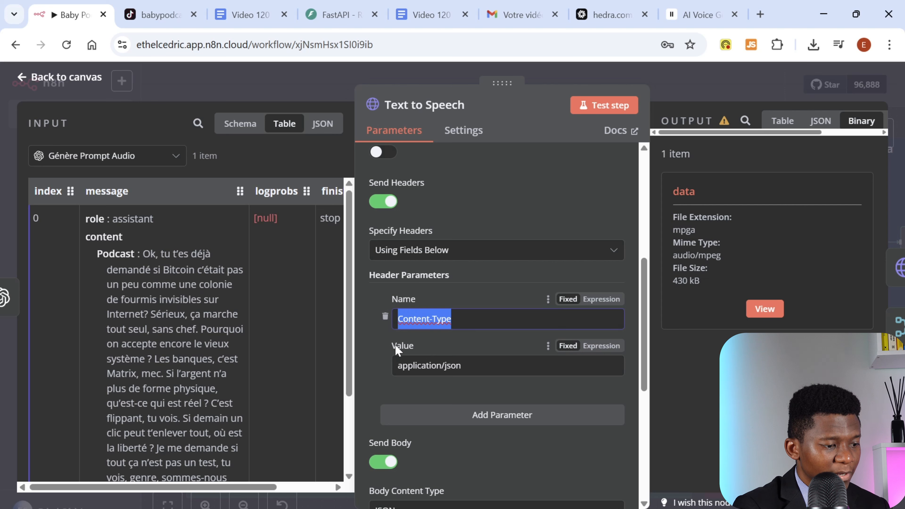
pyautogui.moveTo(462, 365); pyautogui.dragTo(385, 372)
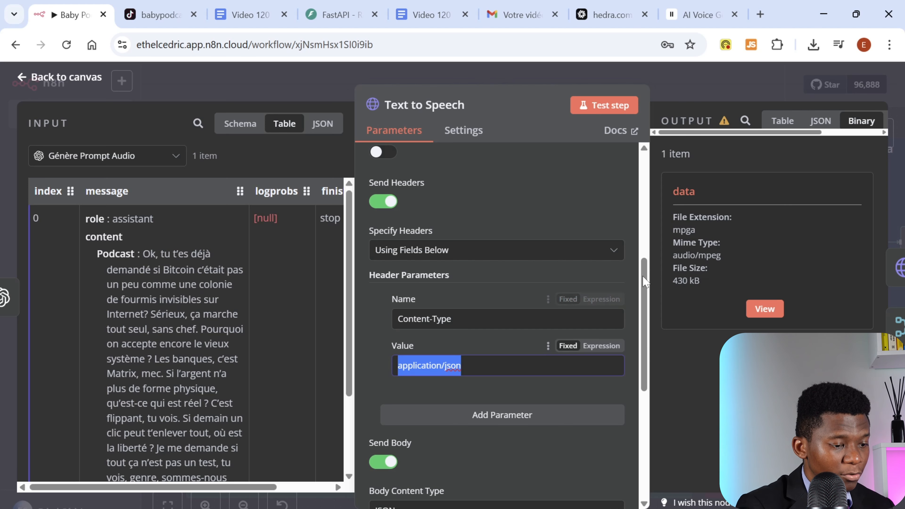
# Review the Text to Speech body settings and highlight the JSON expression that sends the podcast text
pyautogui.moveTo(646, 287); pyautogui.dragTo(644, 370)
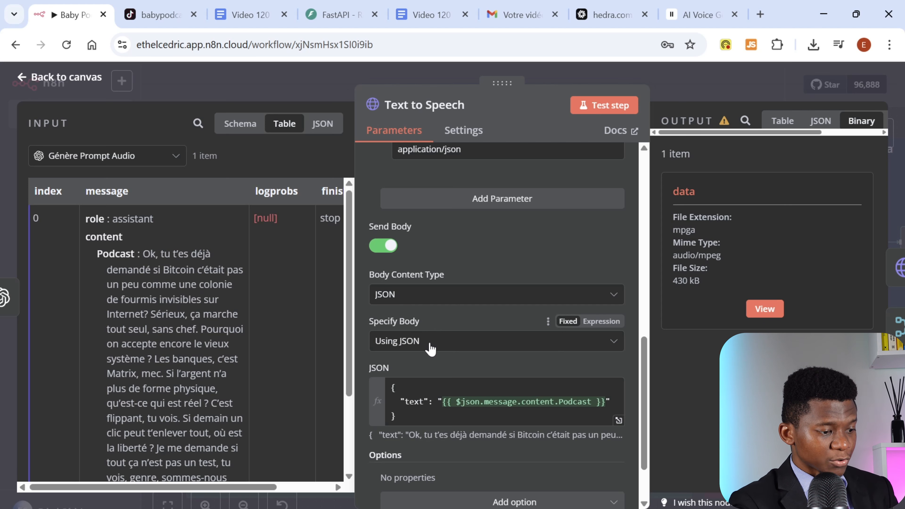
pyautogui.scroll(-2, 463, 341)
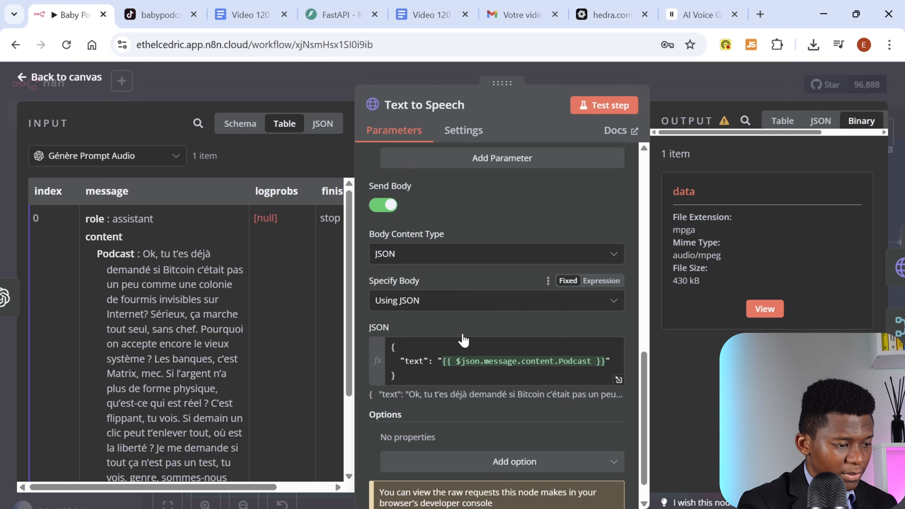
pyautogui.moveTo(395, 346); pyautogui.dragTo(381, 315)
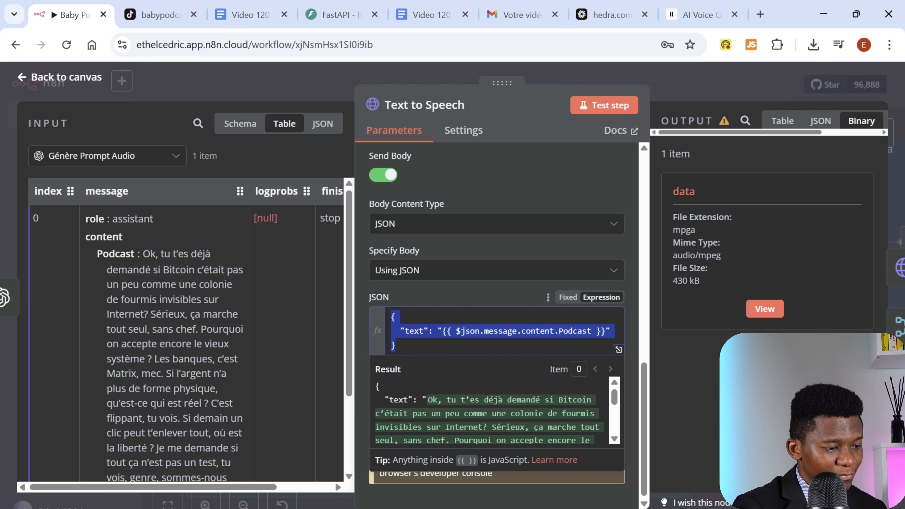
pyautogui.click(396, 345)
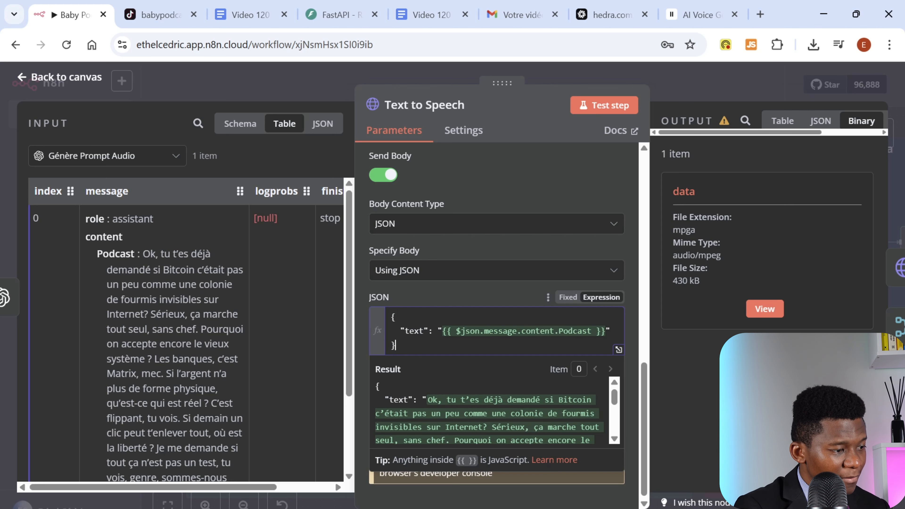
# Show the node's input as a schema, view its output audio file and return to the canvas
pyautogui.click(240, 124)
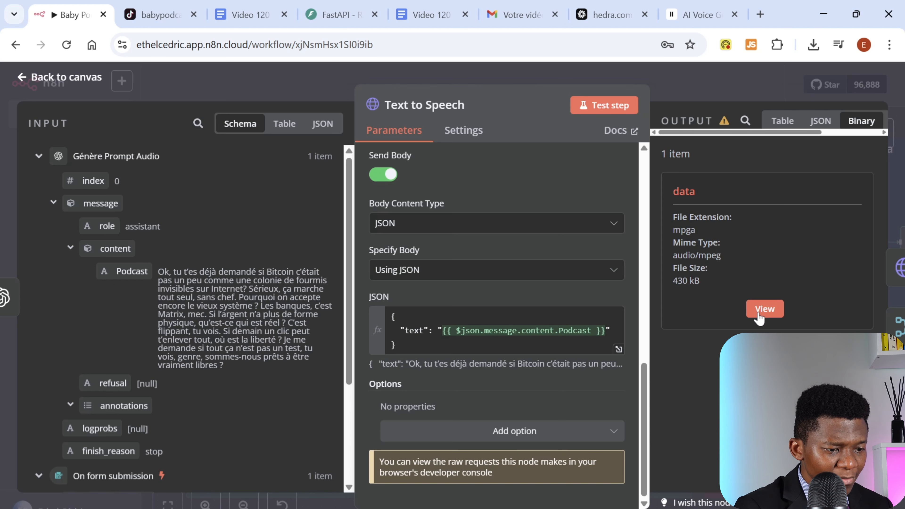
pyautogui.click(764, 309)
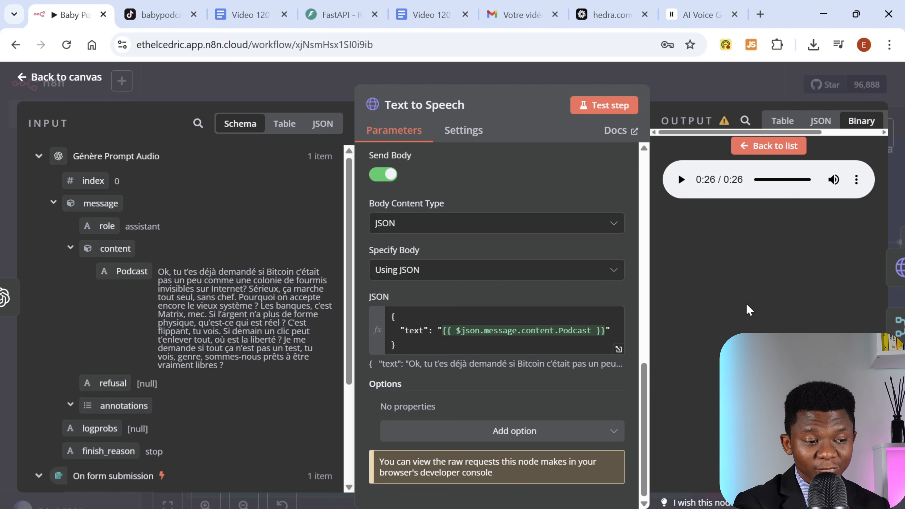
pyautogui.click(696, 96)
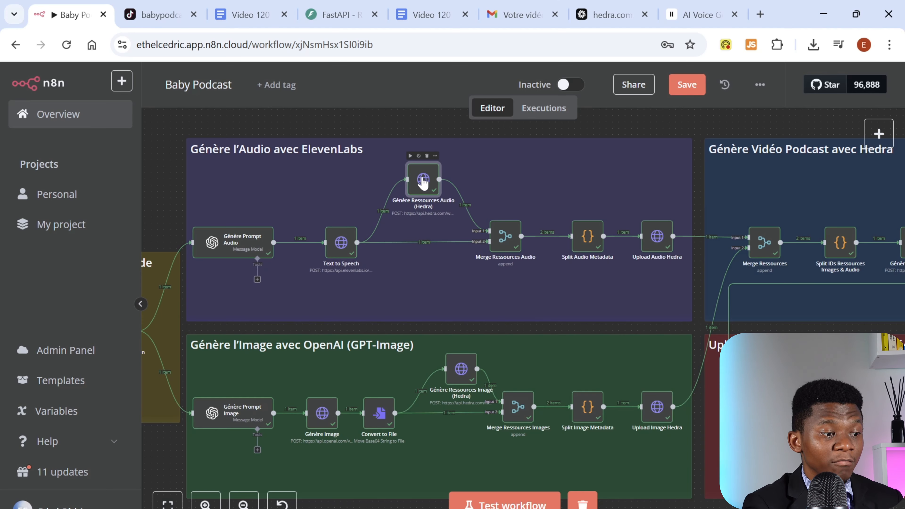
# Open the Génère Ressources Audio (Hedra) node and highlight "audio" in its JSON body's name and type values
pyautogui.doubleClick(423, 184)
pyautogui.moveTo(641, 223); pyautogui.dragTo(644, 388)
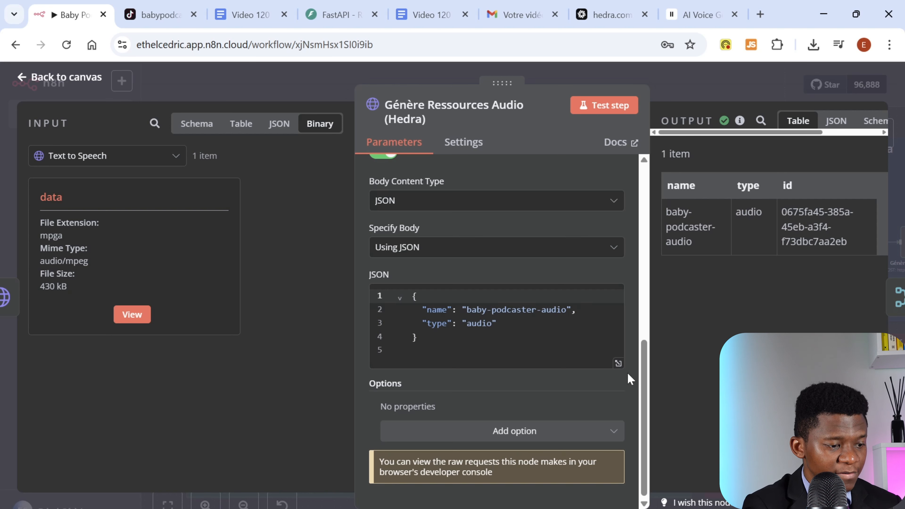
pyautogui.doubleClick(558, 309)
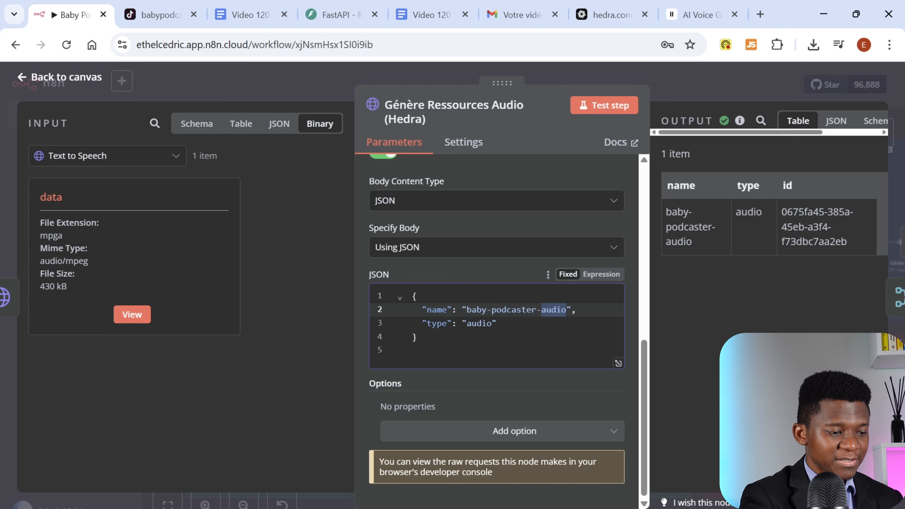
pyautogui.doubleClick(479, 323)
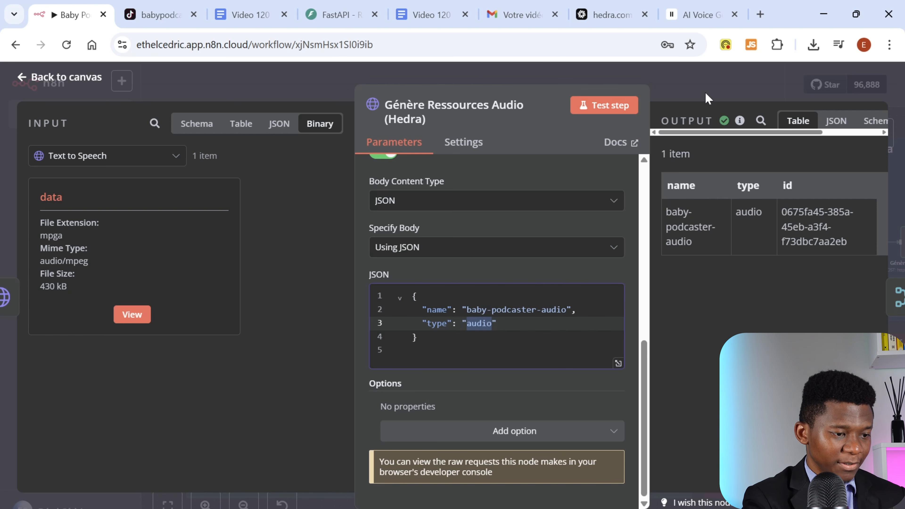
# Review the Merge Ressources Audio settings and the Split Audio Metadata code, and return to the canvas
pyautogui.click(693, 78)
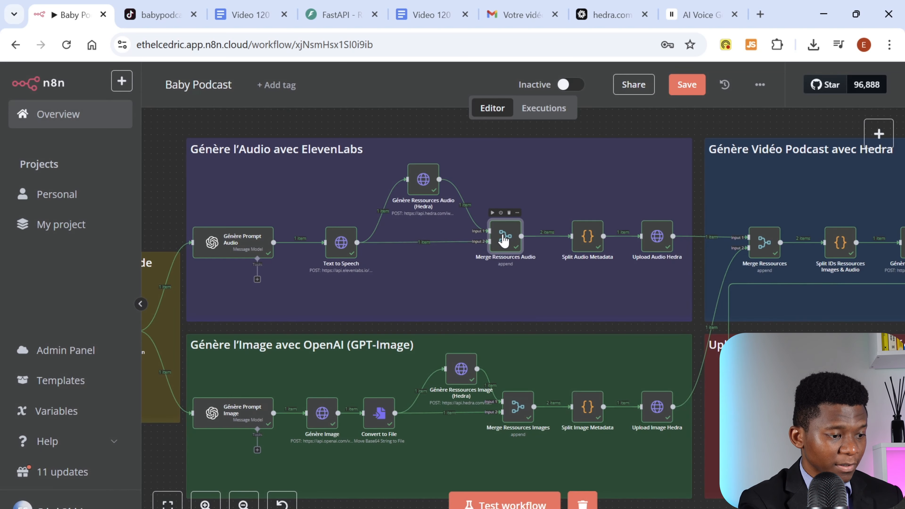
pyautogui.doubleClick(504, 241)
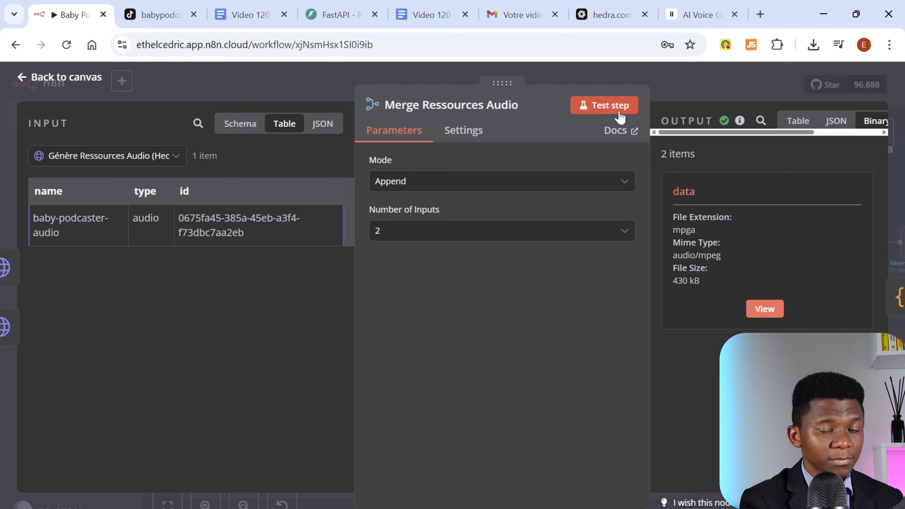
pyautogui.click(670, 85)
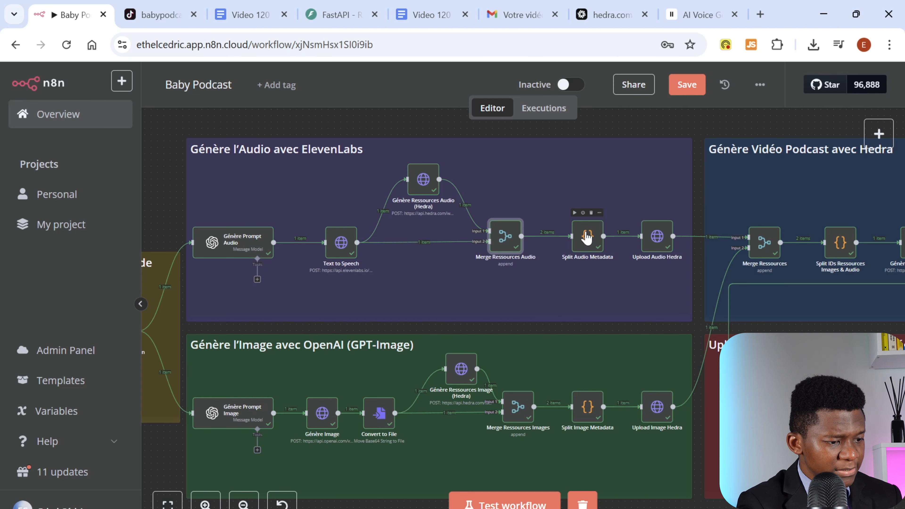
pyautogui.doubleClick(587, 236)
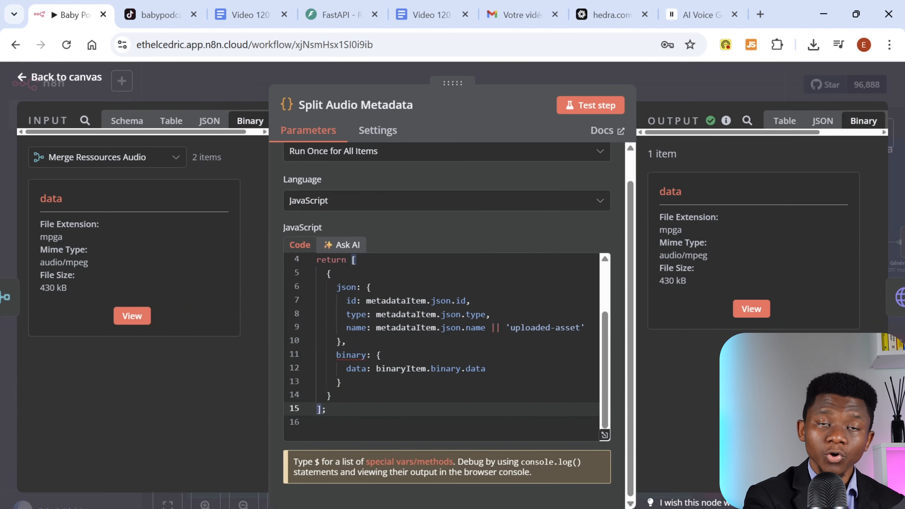
pyautogui.click(677, 81)
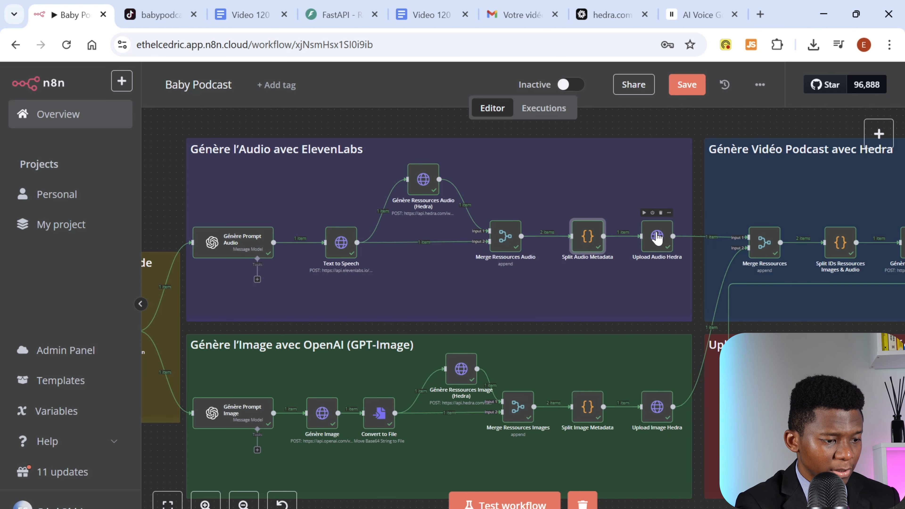
# Review the Upload Audio Hedra node's request, authentication and body settings, and return to the canvas
pyautogui.doubleClick(657, 237)
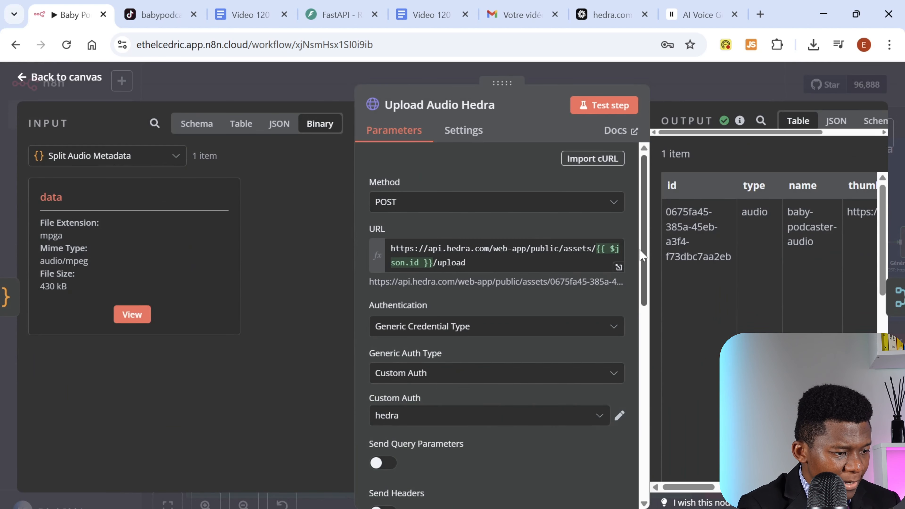
pyautogui.scroll(-3, 649, 232)
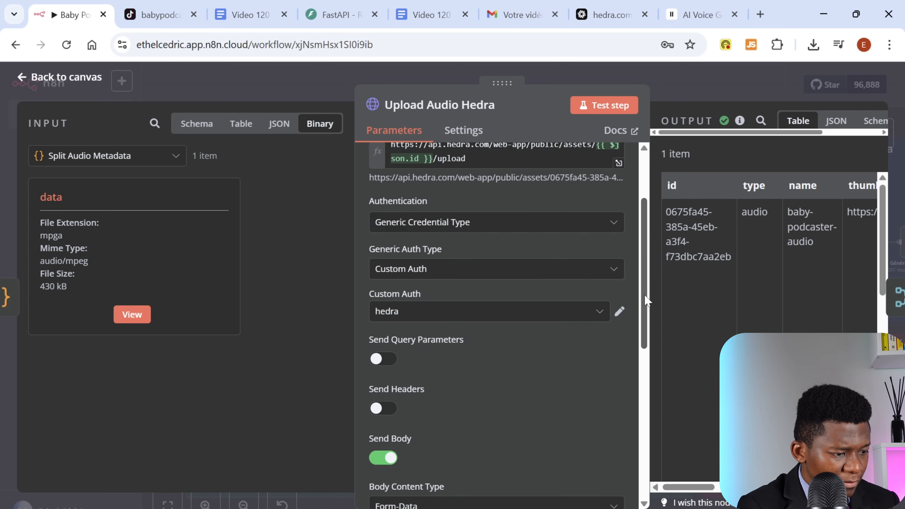
pyautogui.scroll(-10, 627, 356)
pyautogui.scroll(8, 636, 288)
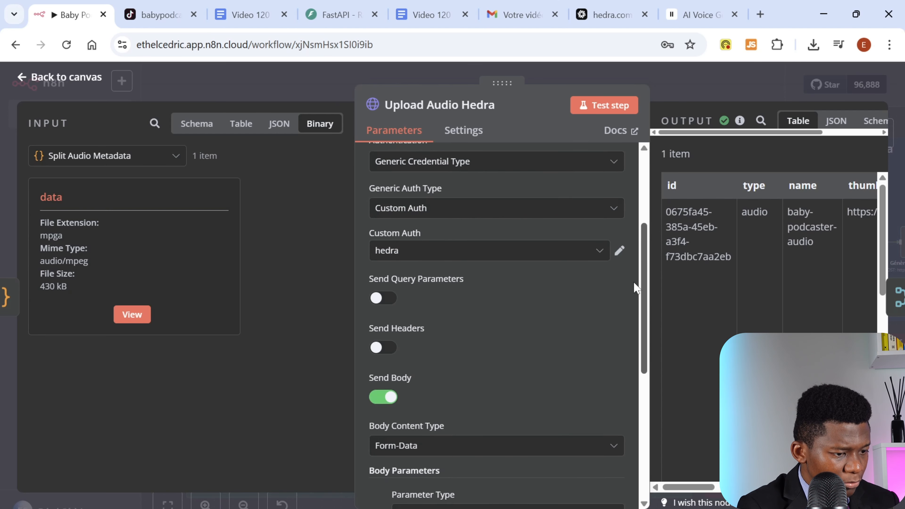
pyautogui.scroll(5, 636, 288)
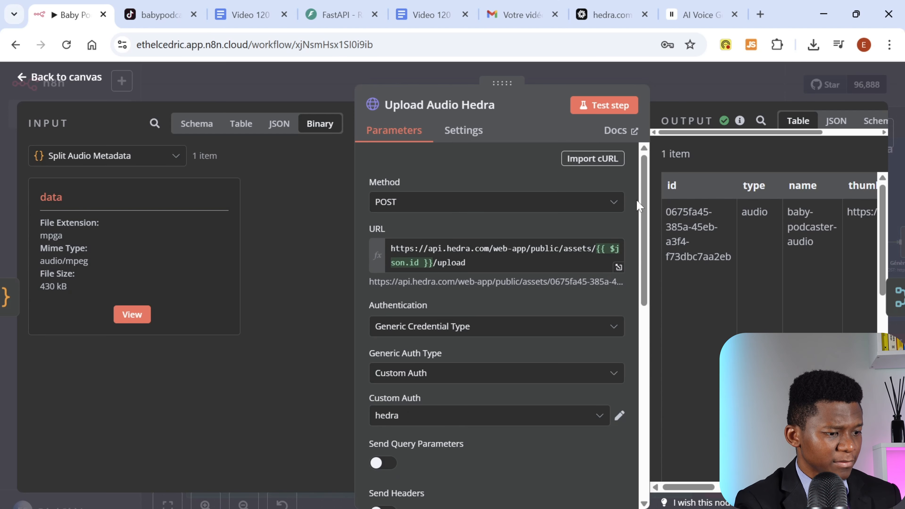
pyautogui.click(696, 87)
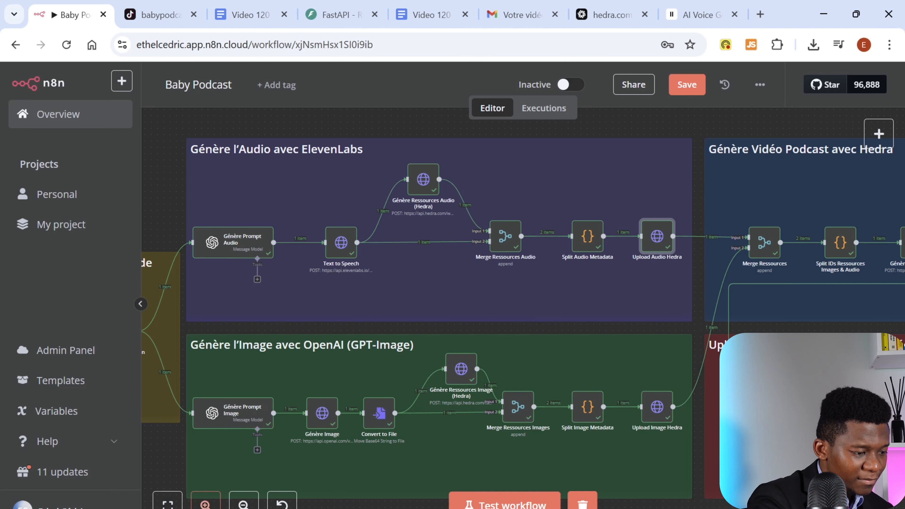
pyautogui.click(205, 504)
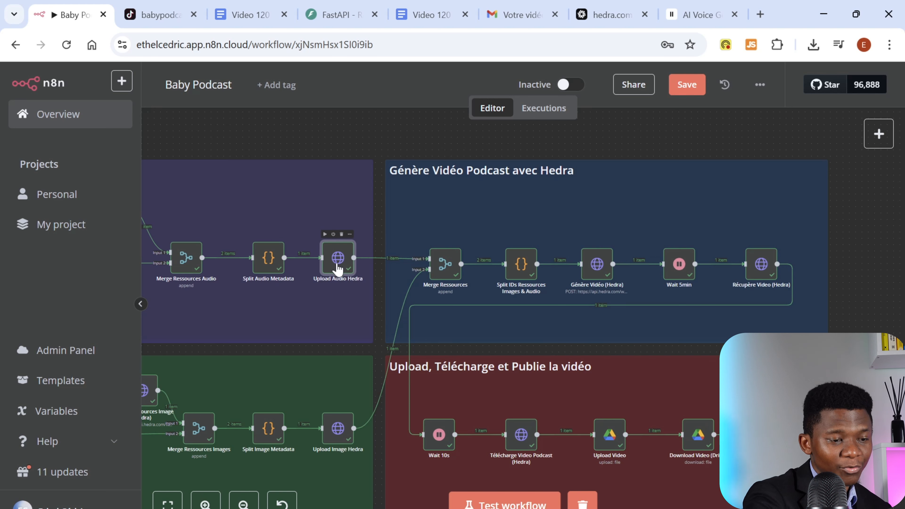
# Search the node library for "merge" and review the mode and number of inputs of the existing Merge Ressources node
pyautogui.click(877, 132)
pyautogui.write('merge')
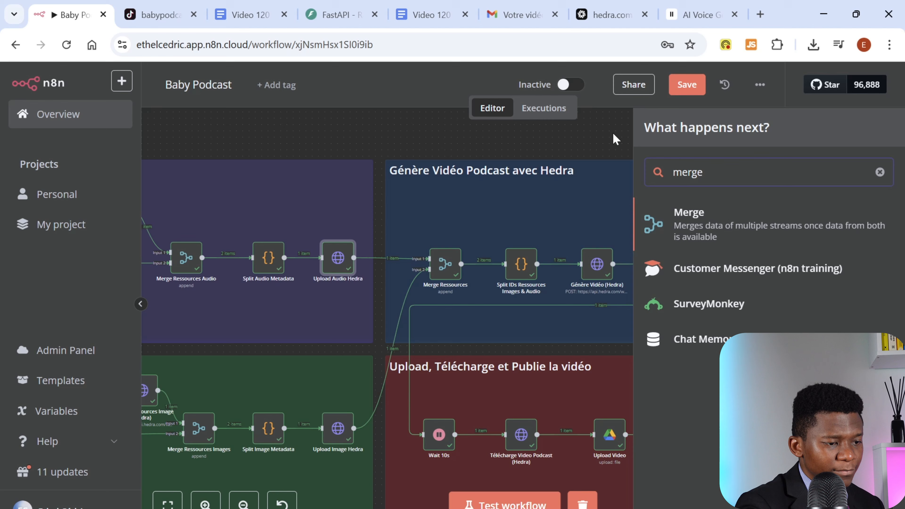
pyautogui.click(585, 141)
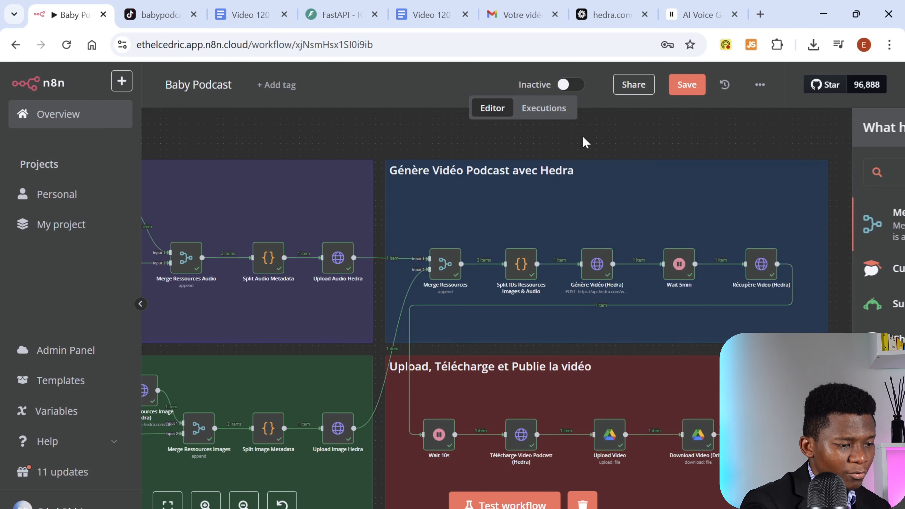
pyautogui.doubleClick(444, 267)
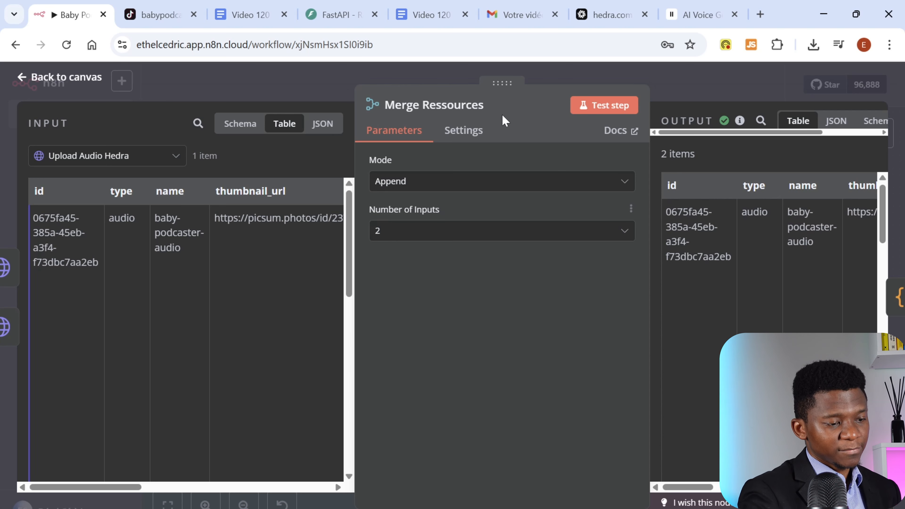
pyautogui.click(703, 91)
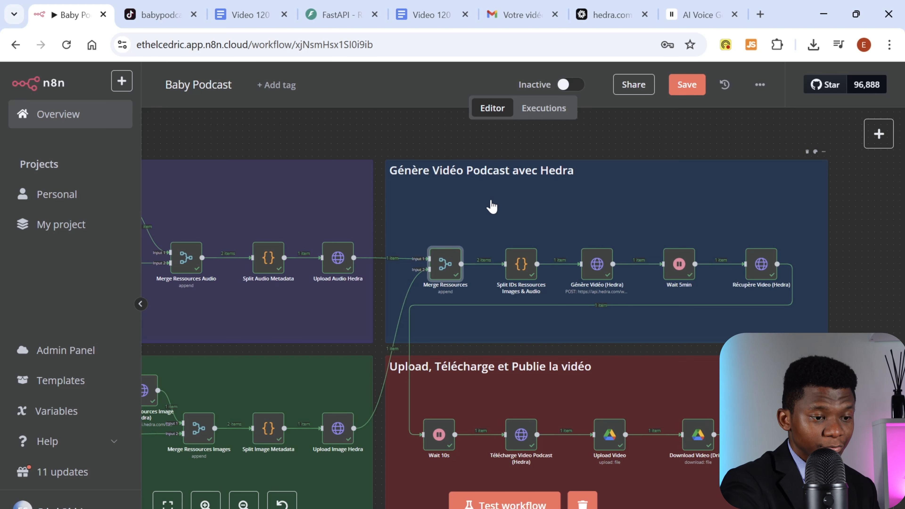
# Search the node library for "code" and open the existing Split IDs Ressources Images & Audio node
pyautogui.click(878, 134)
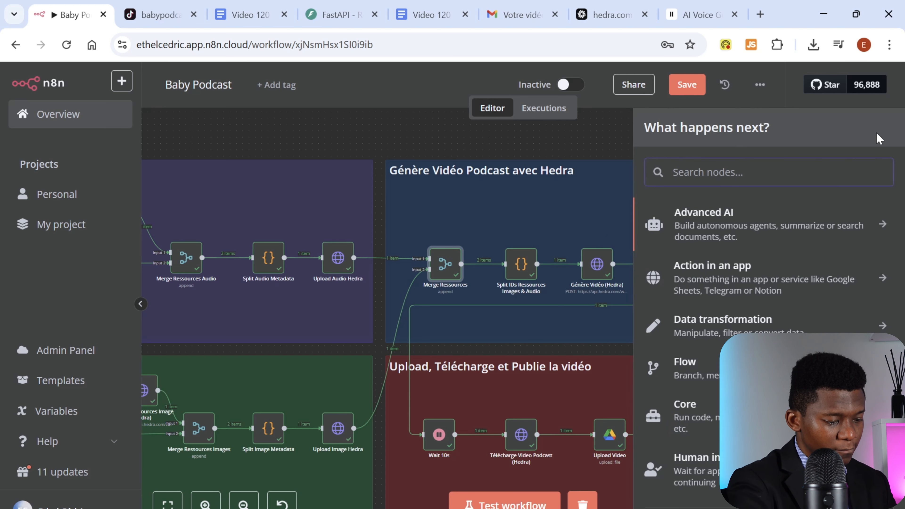
pyautogui.write('code')
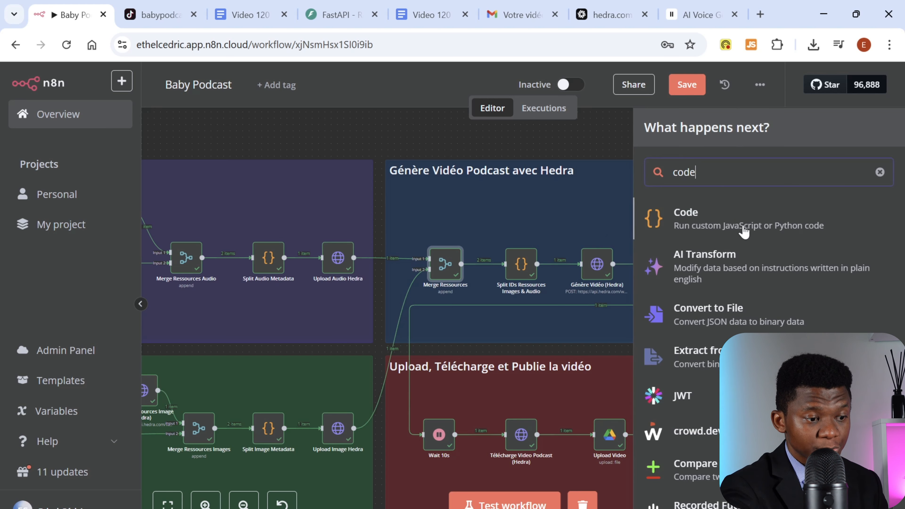
pyautogui.doubleClick(520, 267)
# Examine the node's JavaScript from the asset variable declarations to the returned JSON, and return to the canvas
pyautogui.scroll(3, 442, 377)
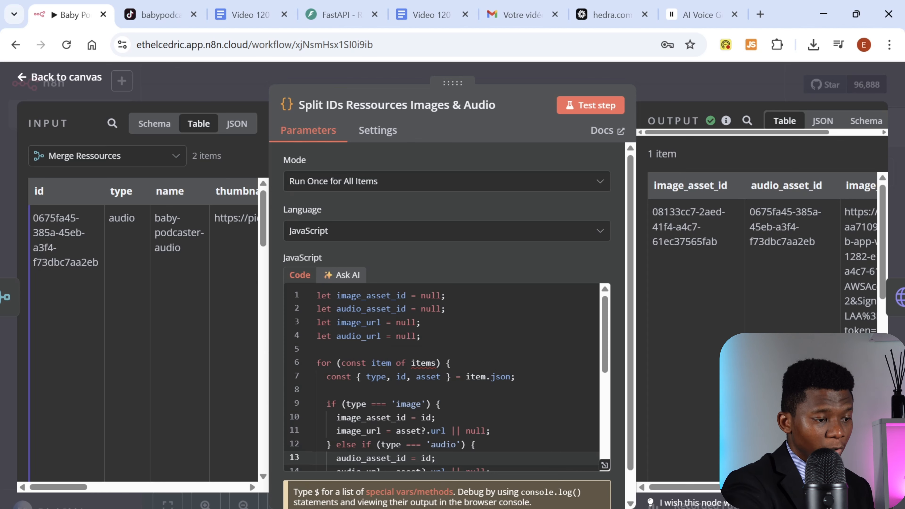
pyautogui.scroll(-5, 442, 378)
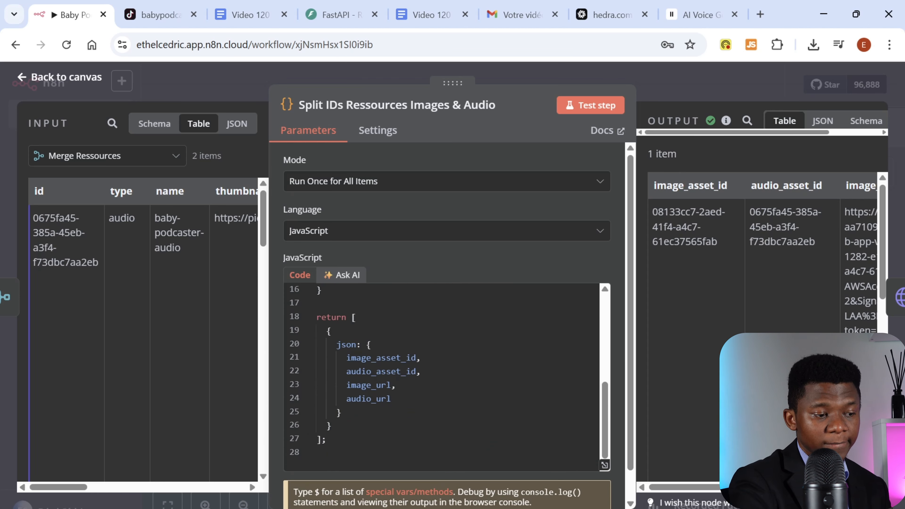
pyautogui.scroll(5, 442, 377)
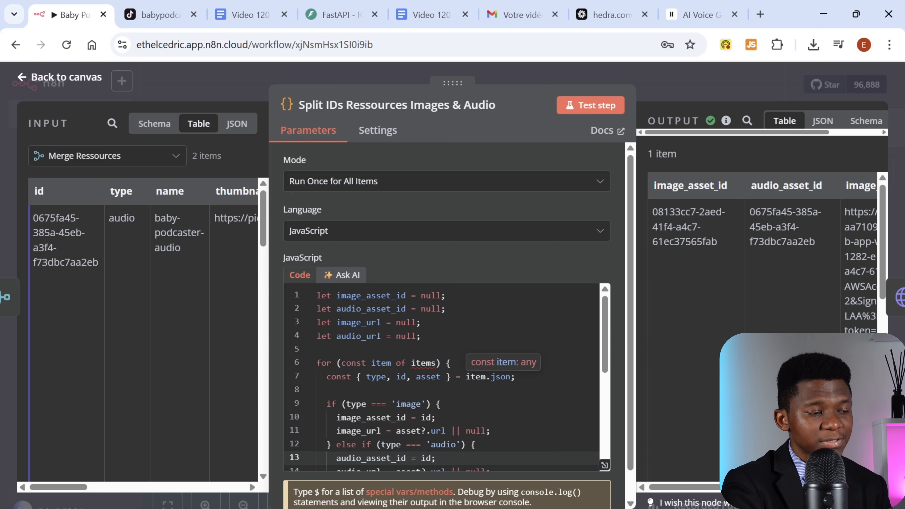
pyautogui.scroll(-2, 485, 307)
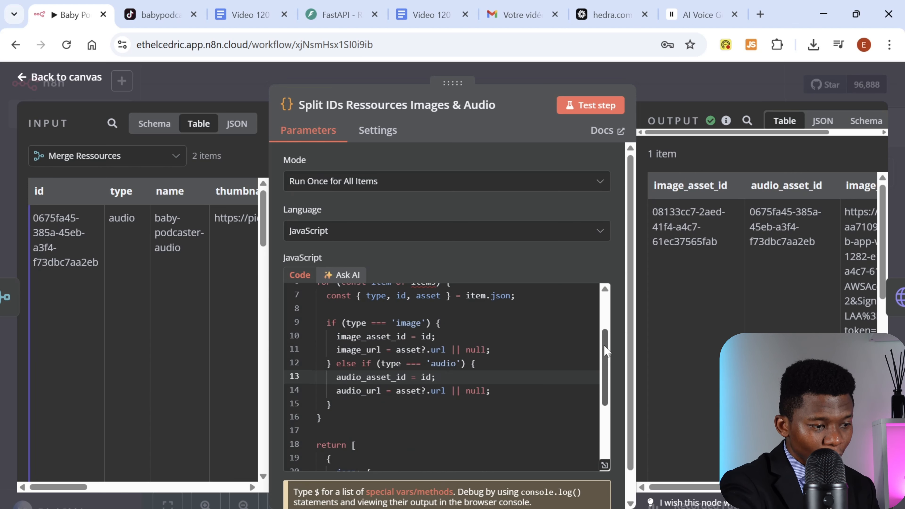
pyautogui.scroll(2, 606, 351)
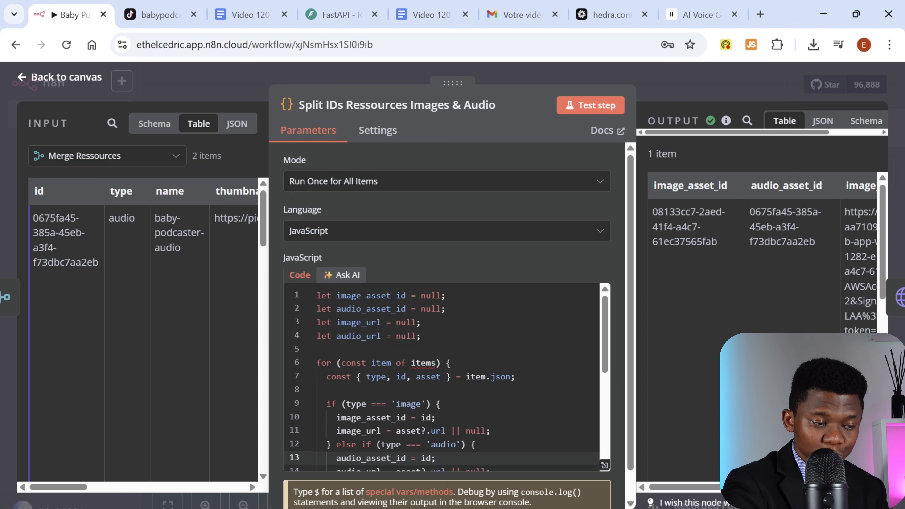
pyautogui.scroll(-5, 442, 378)
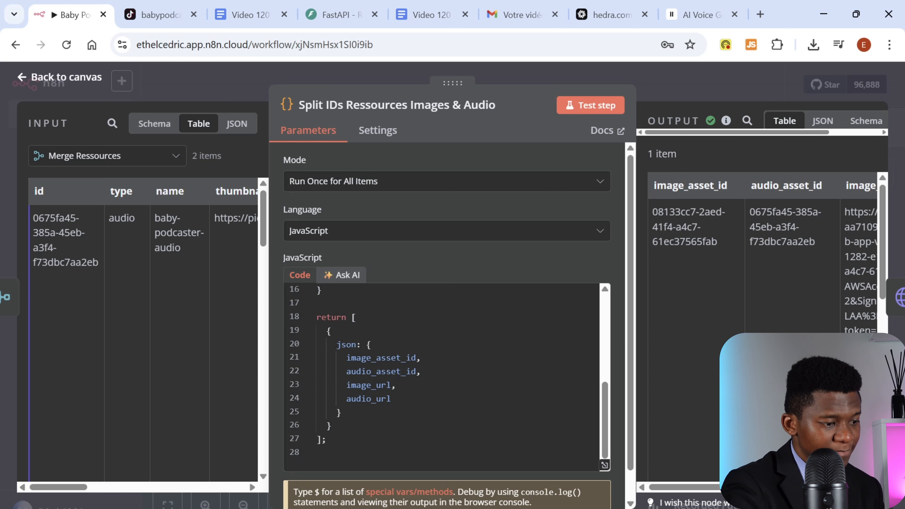
pyautogui.scroll(5, 442, 378)
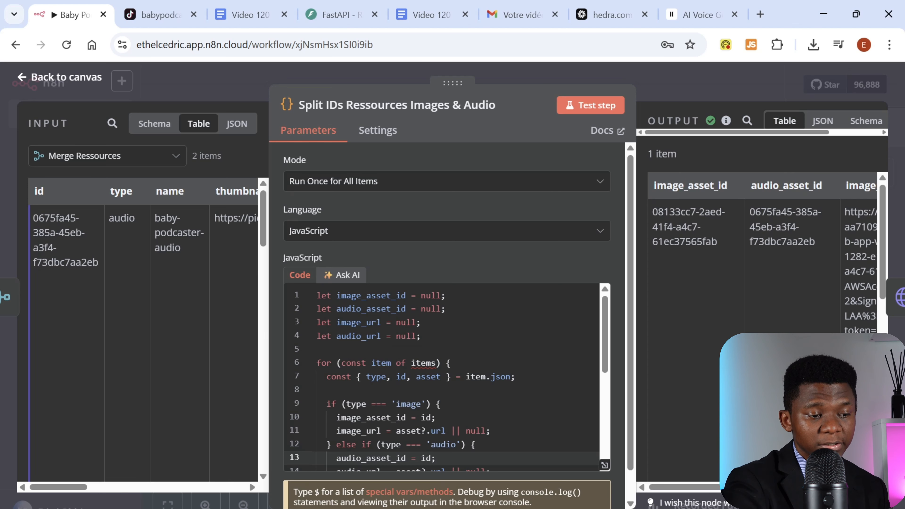
pyautogui.scroll(-6, 442, 374)
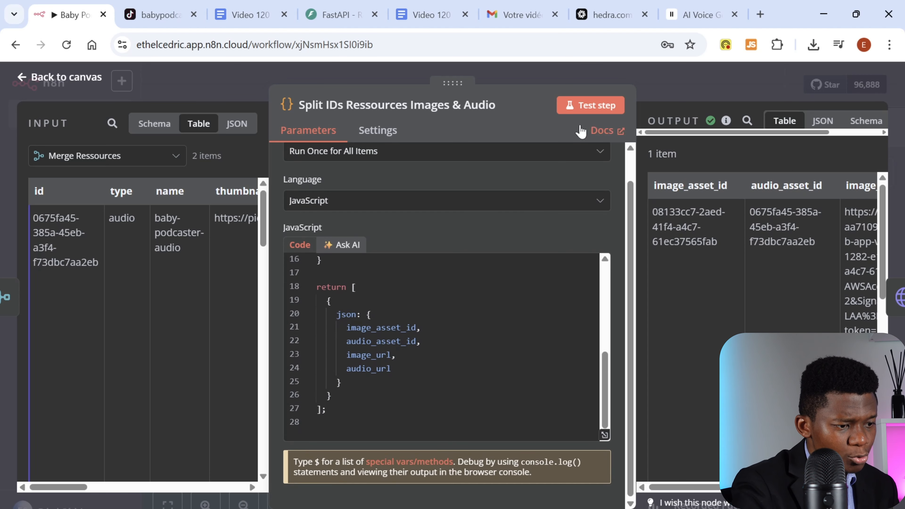
pyautogui.click(678, 87)
pyautogui.click(586, 144)
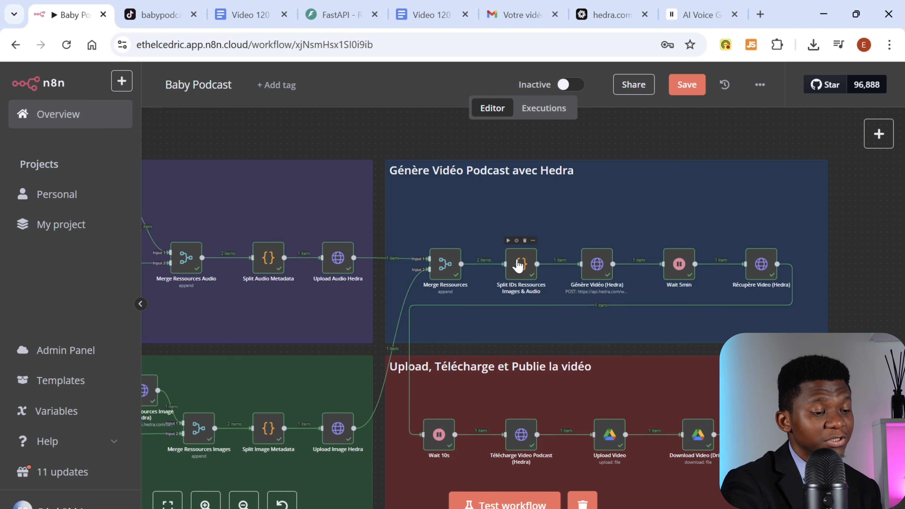
# Highlight the URL in the Génère Vidéo (Hedra) node, and highlight the matching video generation endpoint in the Video 120 Google Docs document
pyautogui.doubleClick(597, 264)
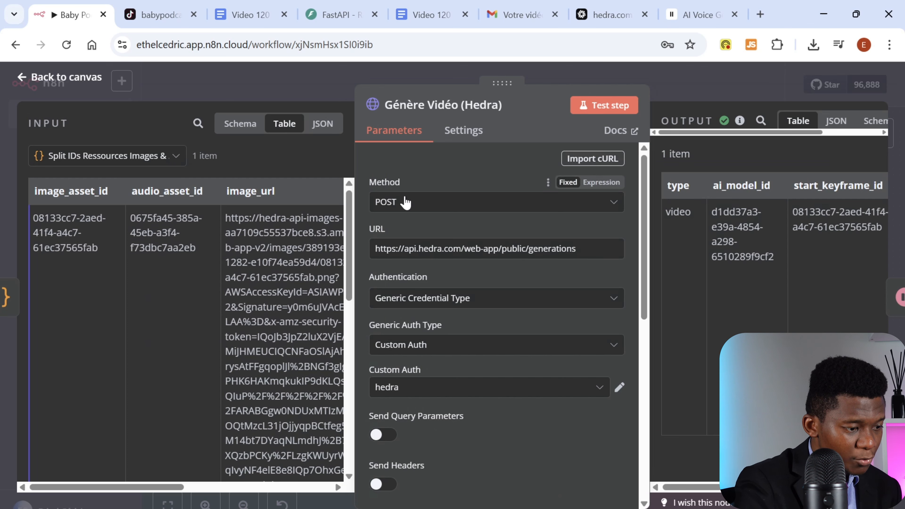
pyautogui.tripleClick(463, 248)
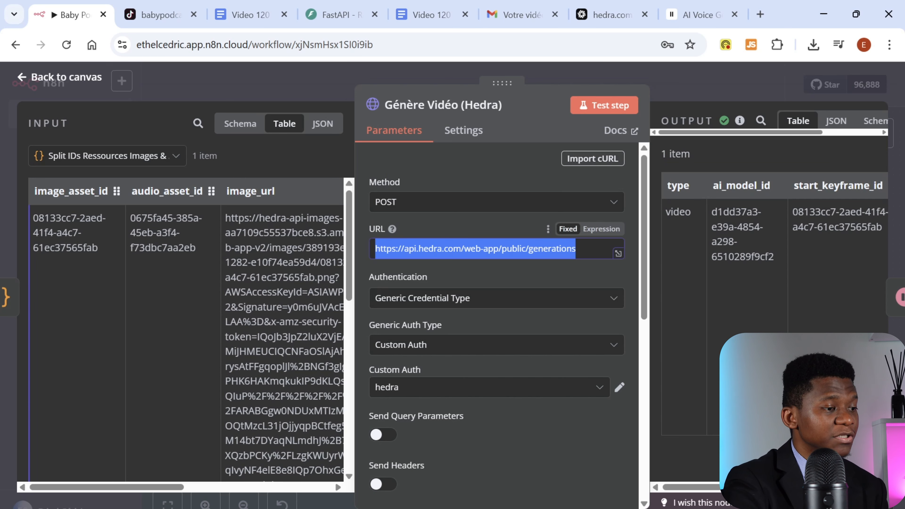
pyautogui.click(249, 14)
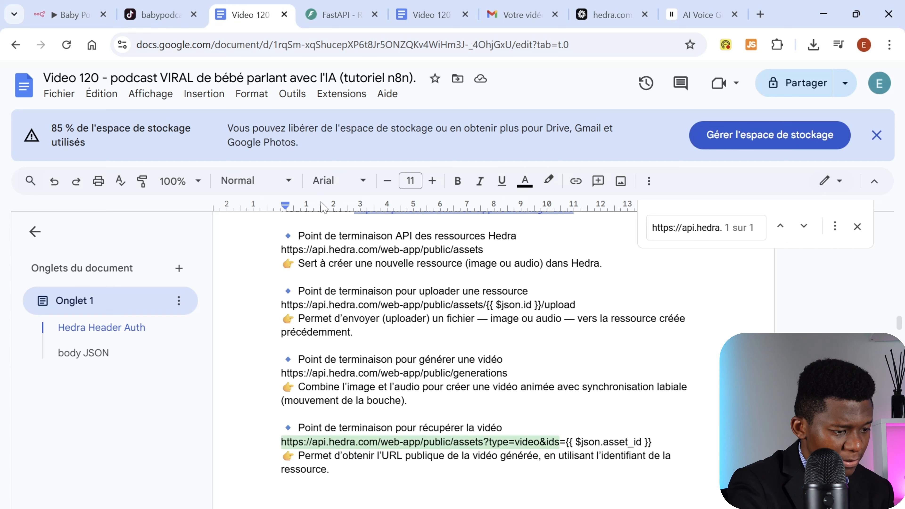
pyautogui.moveTo(513, 373); pyautogui.dragTo(280, 372)
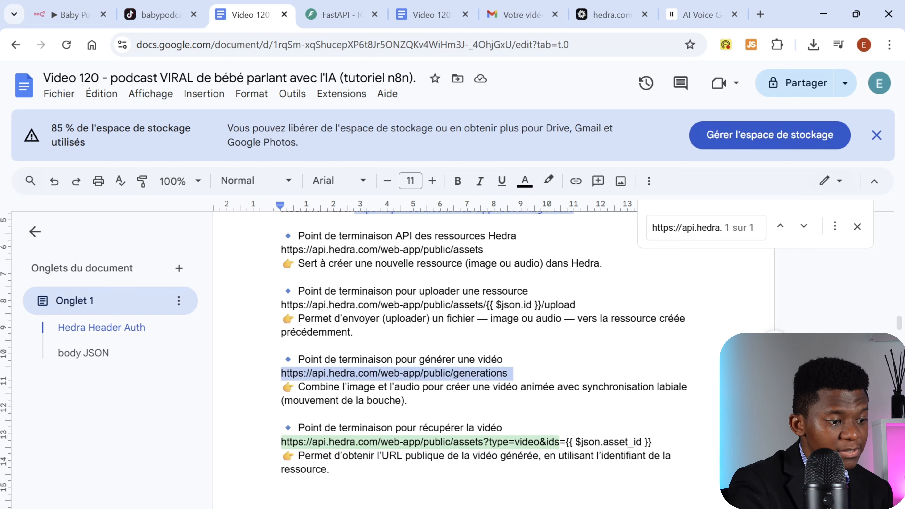
# Switch back to n8n, review the Génère Vidéo (Hedra) authentication and body settings, and select the entire JSON body expression
pyautogui.click(70, 15)
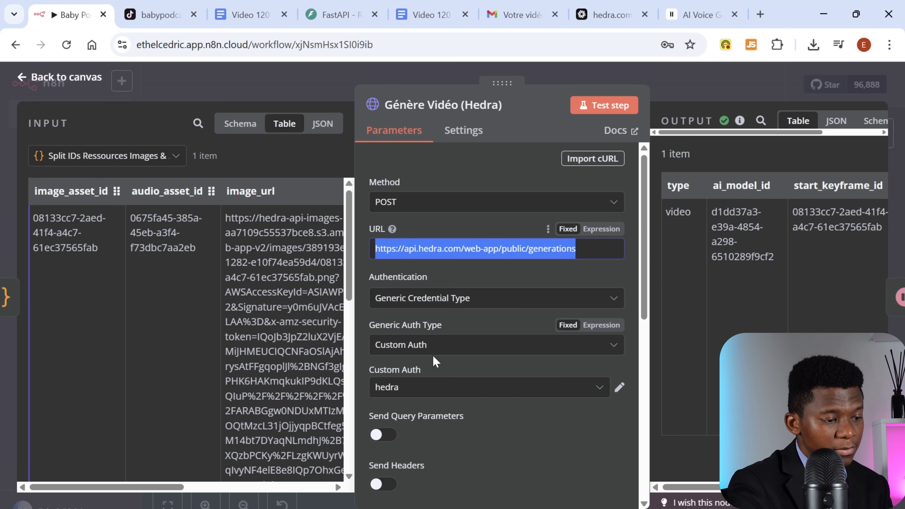
pyautogui.scroll(-2, 437, 360)
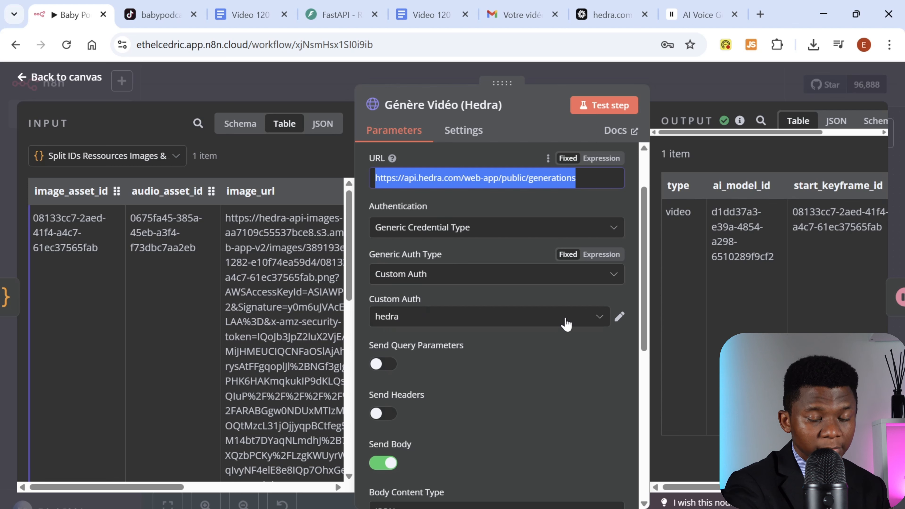
pyautogui.moveTo(644, 319); pyautogui.dragTo(642, 417)
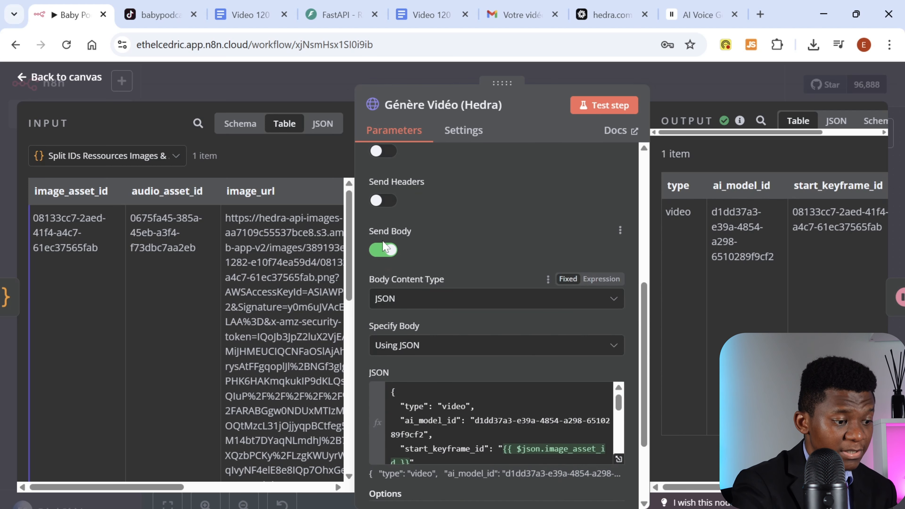
pyautogui.scroll(-2, 449, 301)
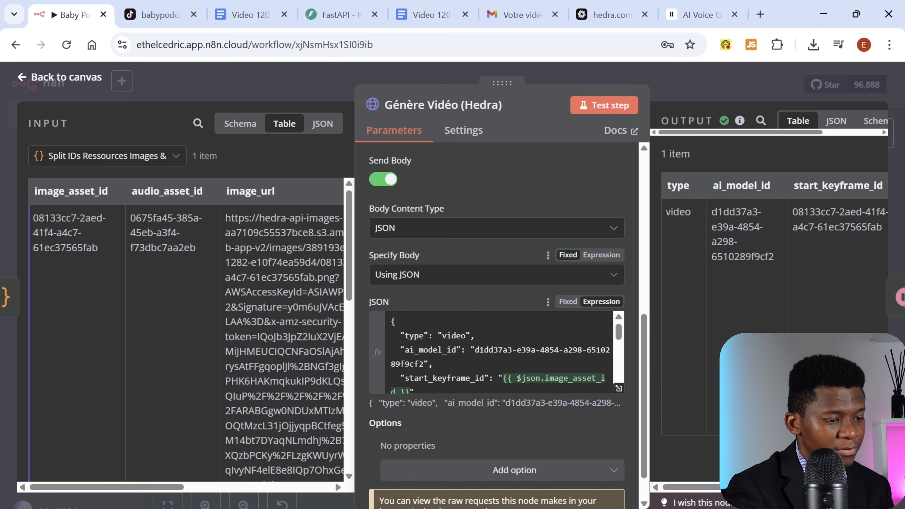
pyautogui.click(499, 349)
pyautogui.hotkey('ctrl', 'a')
pyautogui.click(459, 350)
pyautogui.hotkey('ctrl', 'a')
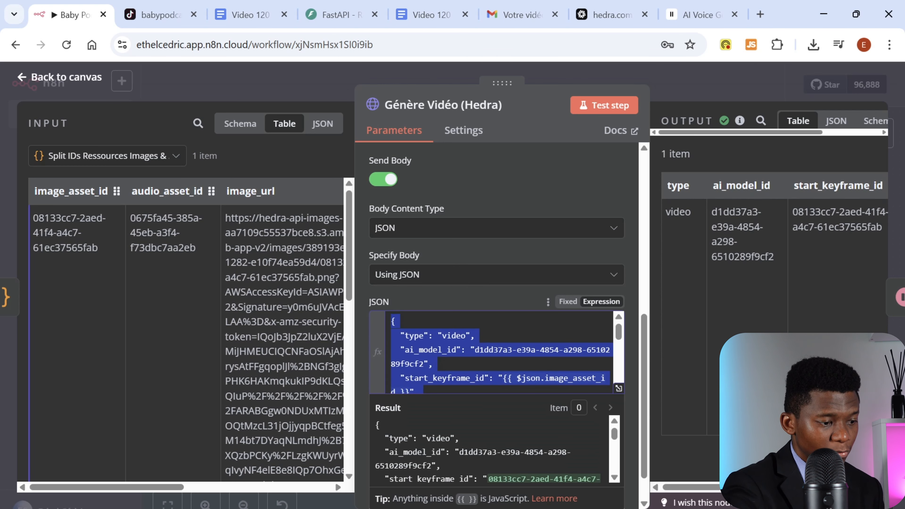
# Deselect the JSON body, review the Génère Vidéo (Hedra) output columns from type to asset_id, and return to the canvas
pyautogui.click(628, 344)
pyautogui.scroll(-1, 628, 344)
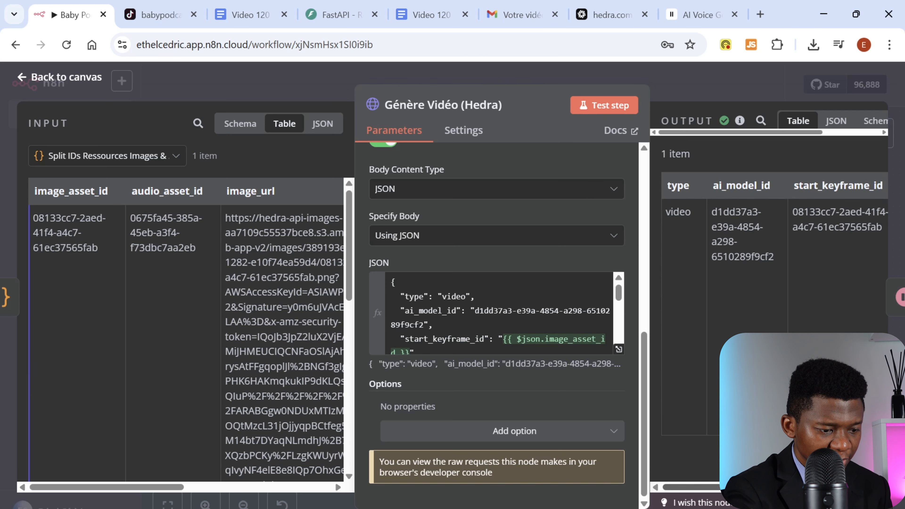
pyautogui.hscroll(5, 770, 285)
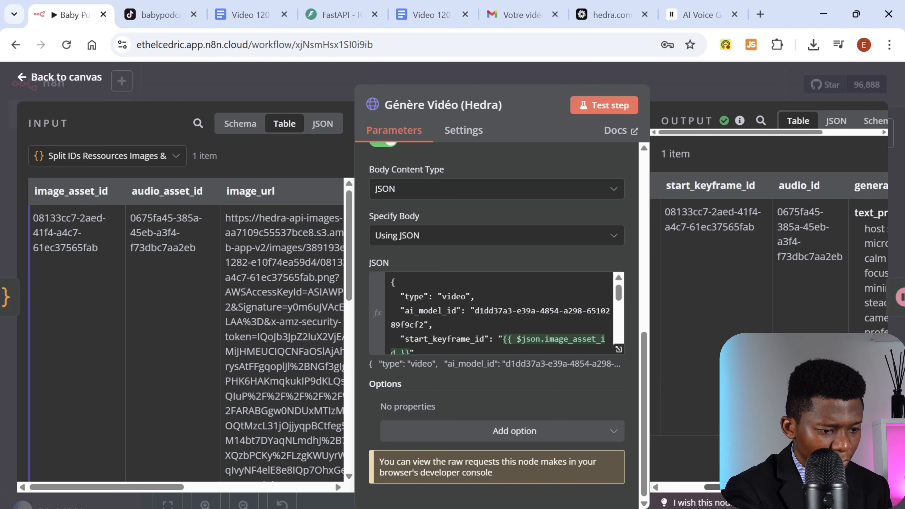
pyautogui.hscroll(3, 769, 285)
pyautogui.hscroll(-3, 770, 285)
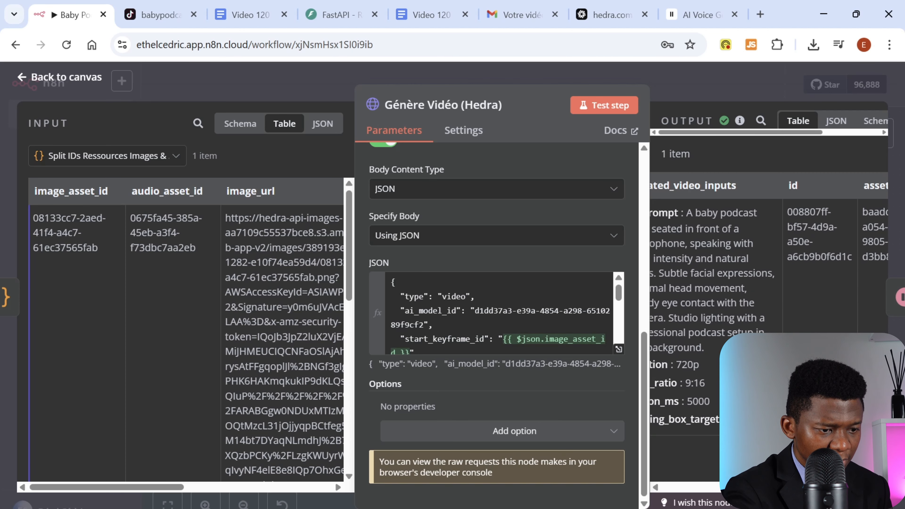
pyautogui.hscroll(-4, 770, 285)
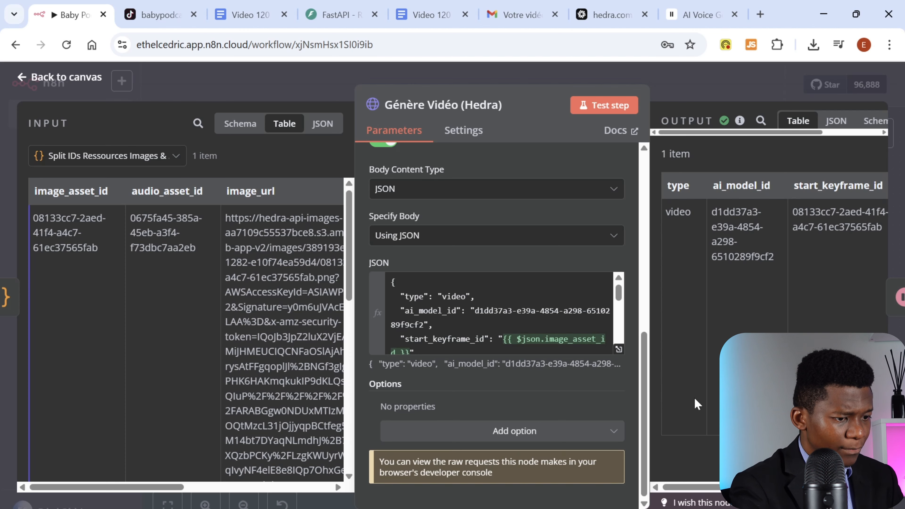
pyautogui.click(698, 81)
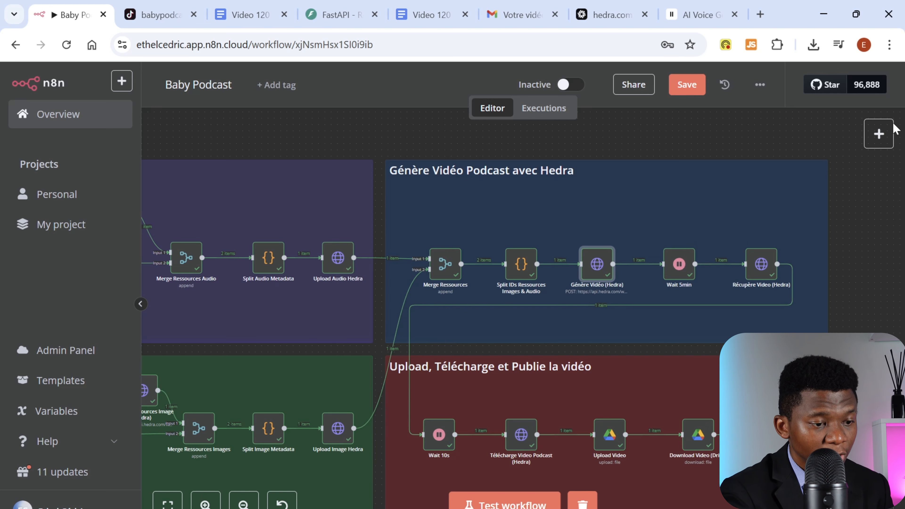
# Search the node library for "wait", and inspect the wait unit options in the existing Wait 5min node
pyautogui.click(879, 133)
pyautogui.write('wait')
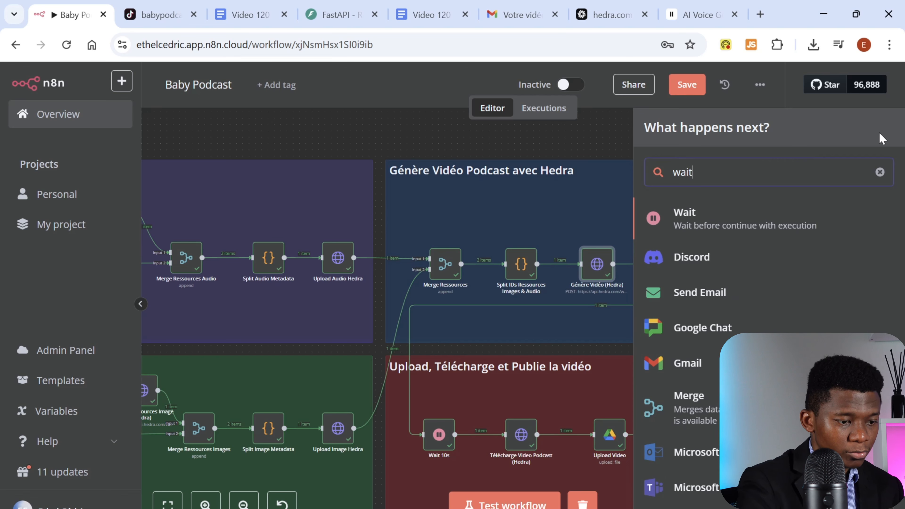
pyautogui.click(606, 140)
pyautogui.doubleClick(669, 265)
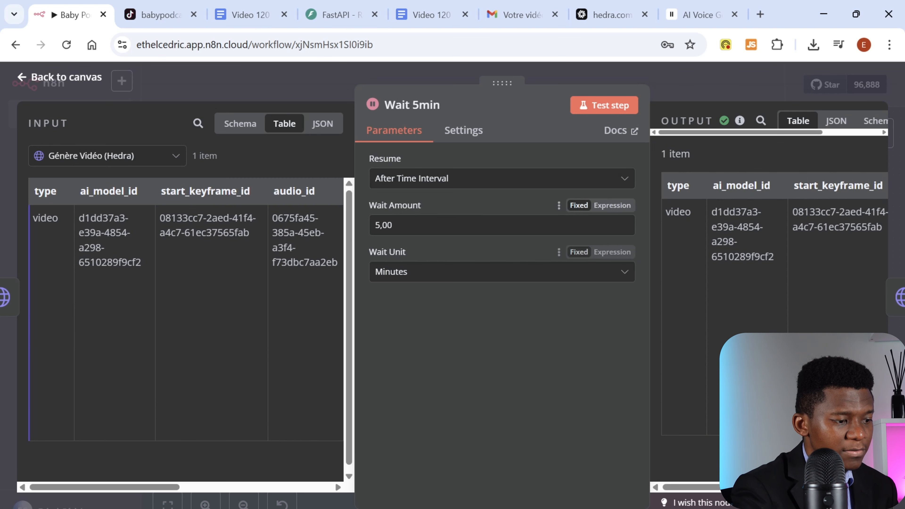
pyautogui.click(440, 281)
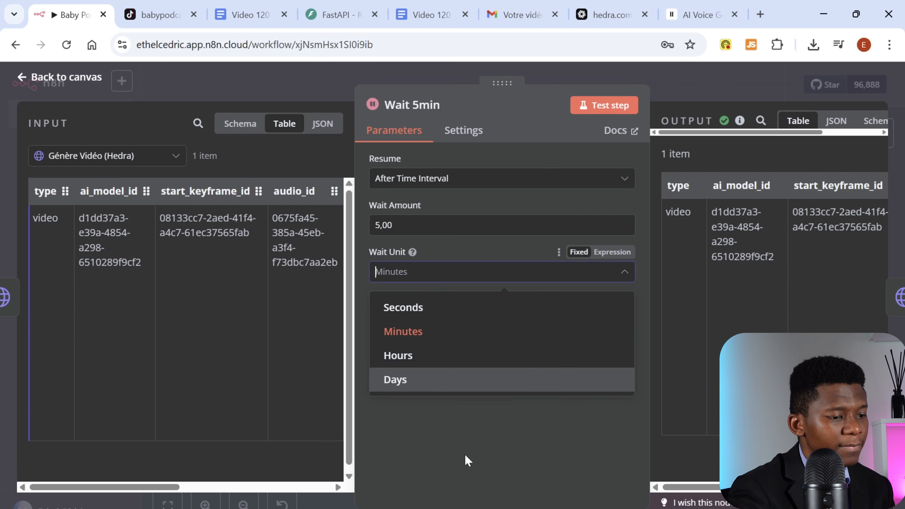
pyautogui.click(477, 432)
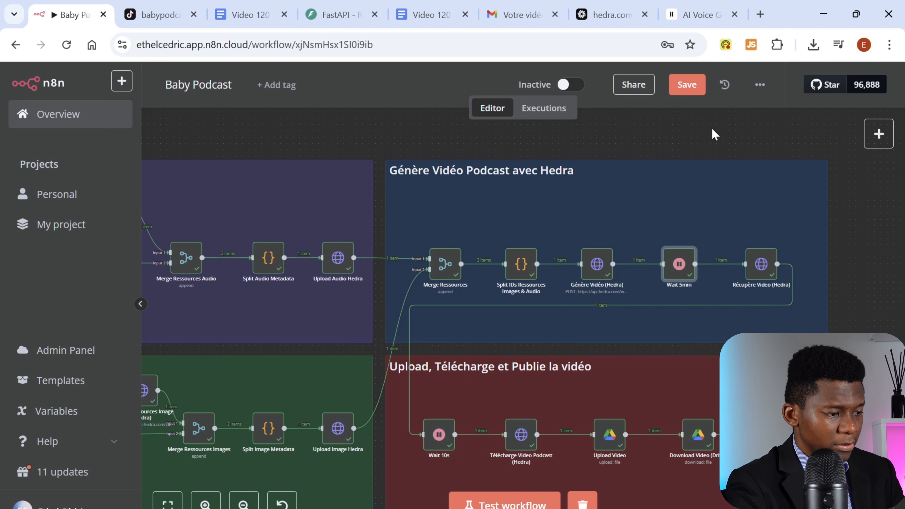
# Open the Récupère Video (Hedra) node and highlight its full URL expression
pyautogui.moveTo(674, 262)
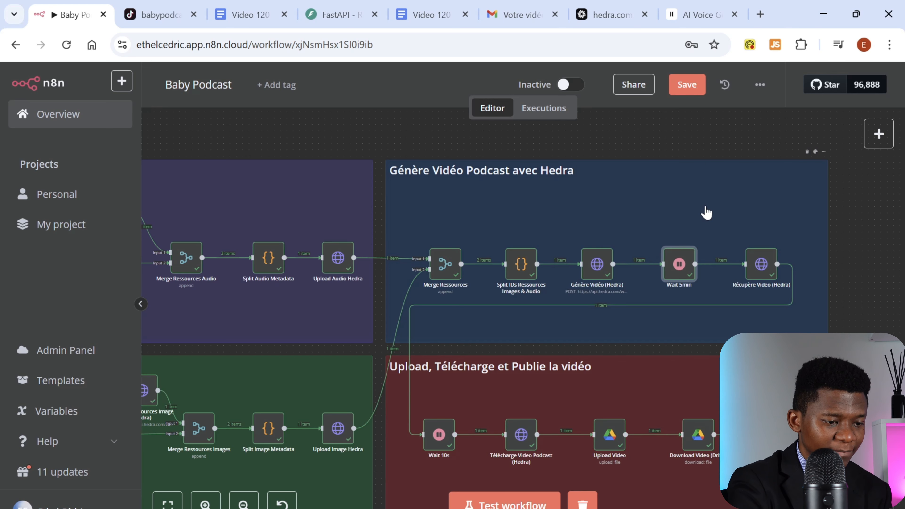
pyautogui.doubleClick(762, 267)
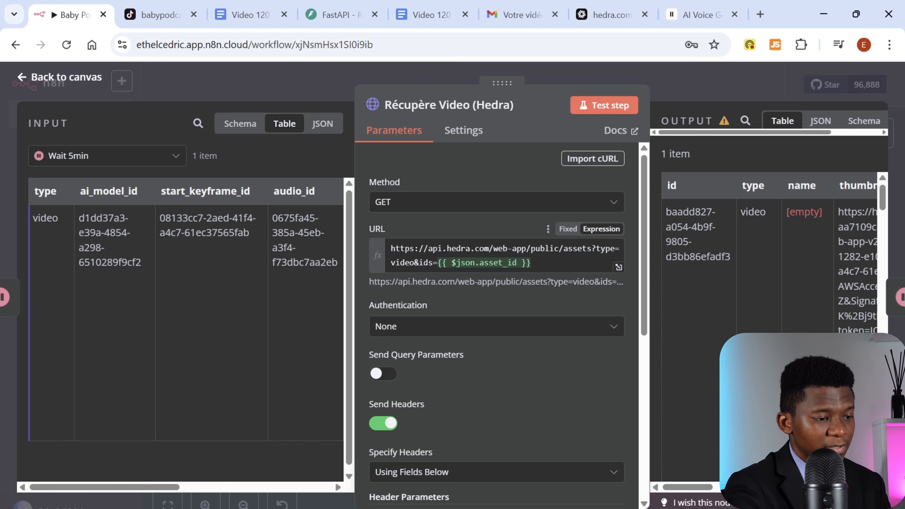
pyautogui.click(380, 252)
pyautogui.hotkey('ctrl', 'a')
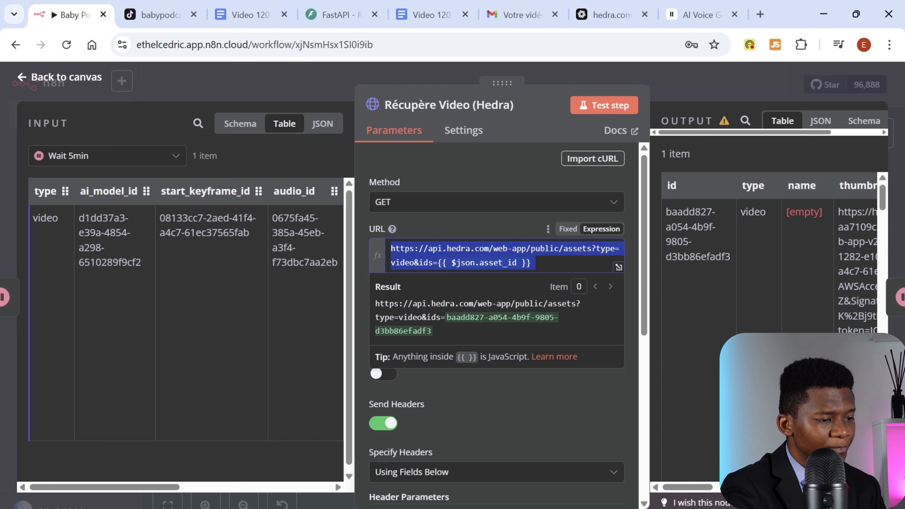
pyautogui.click(509, 227)
# Review the header parameters of Récupère Video (Hedra) and highlight the API key value of the X-Api-Key header
pyautogui.scroll(-4, 515, 339)
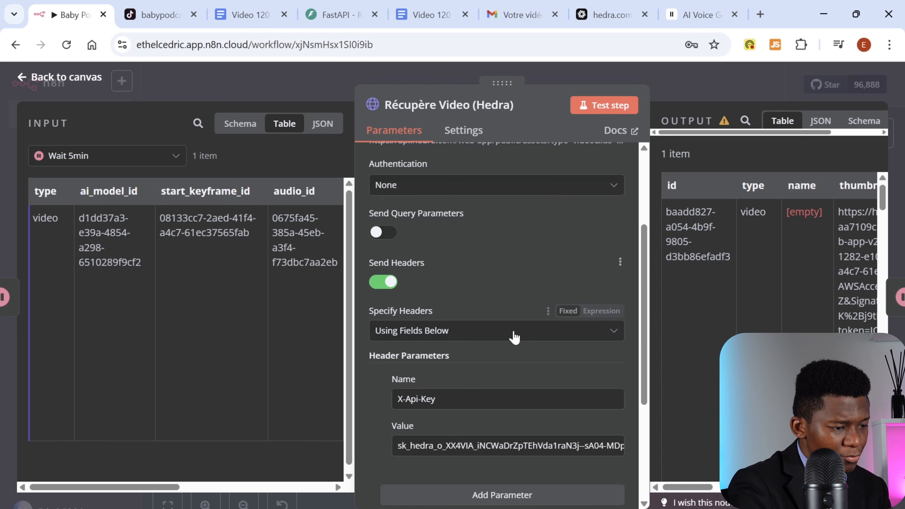
pyautogui.scroll(-2, 387, 281)
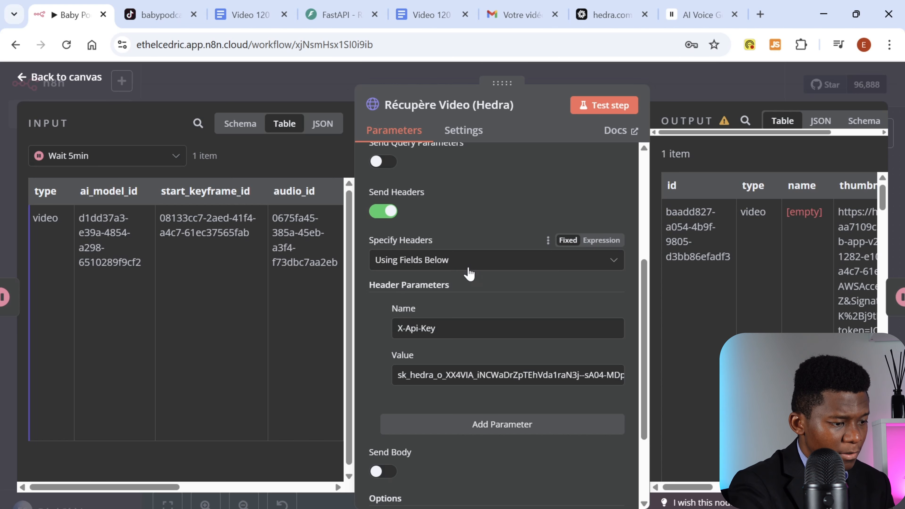
pyautogui.scroll(-2, 469, 274)
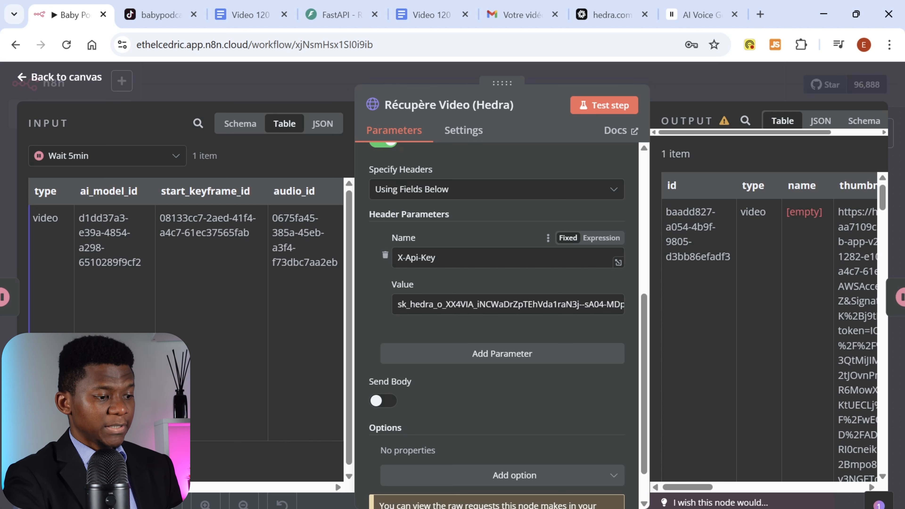
pyautogui.click(434, 304)
pyautogui.hotkey('ctrl', 'a')
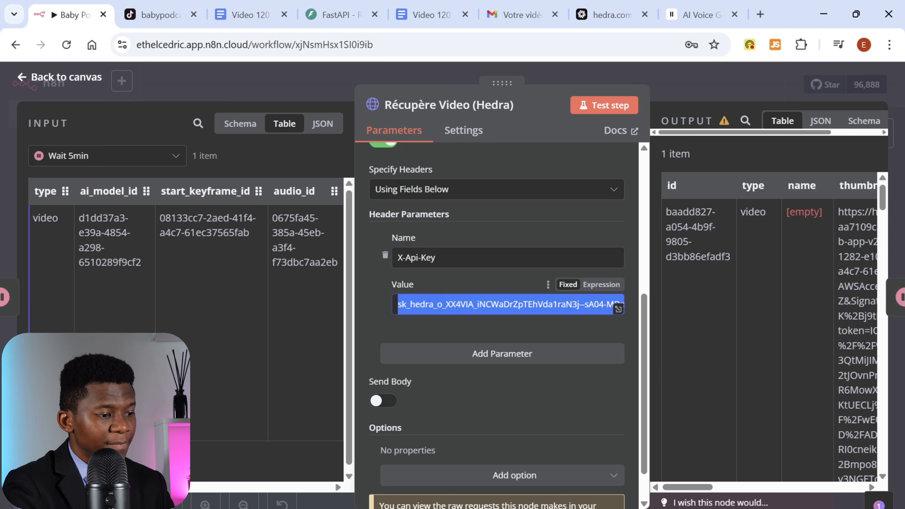
pyautogui.click(372, 304)
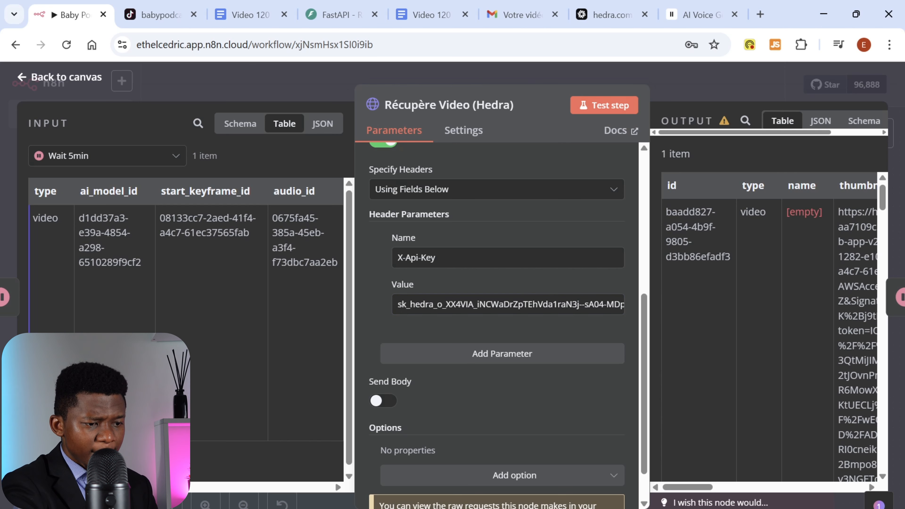
# Examine the Récupère Video (Hedra) output table and return to the canvas
pyautogui.moveTo(708, 491); pyautogui.dragTo(736, 494)
pyautogui.moveTo(703, 211); pyautogui.dragTo(808, 244)
pyautogui.scroll(4, 808, 244)
pyautogui.scroll(2, 790, 342)
pyautogui.click(700, 359)
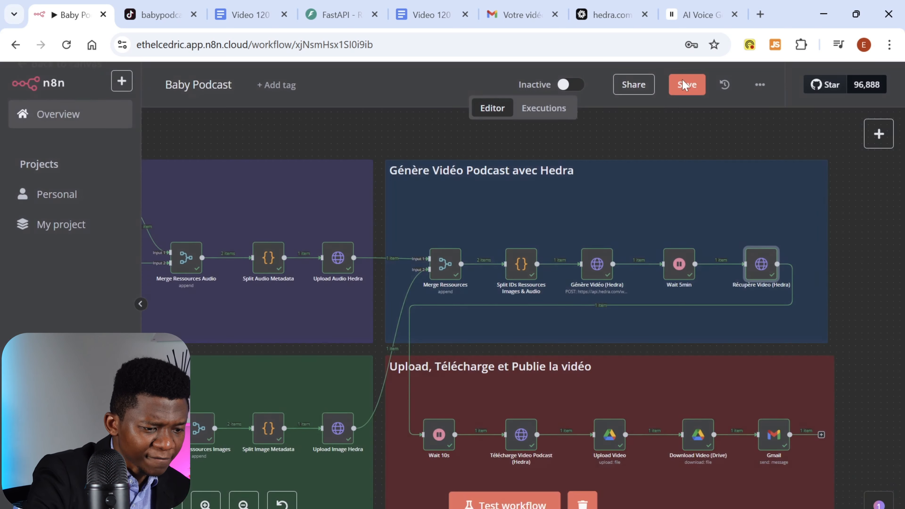
pyautogui.click(671, 81)
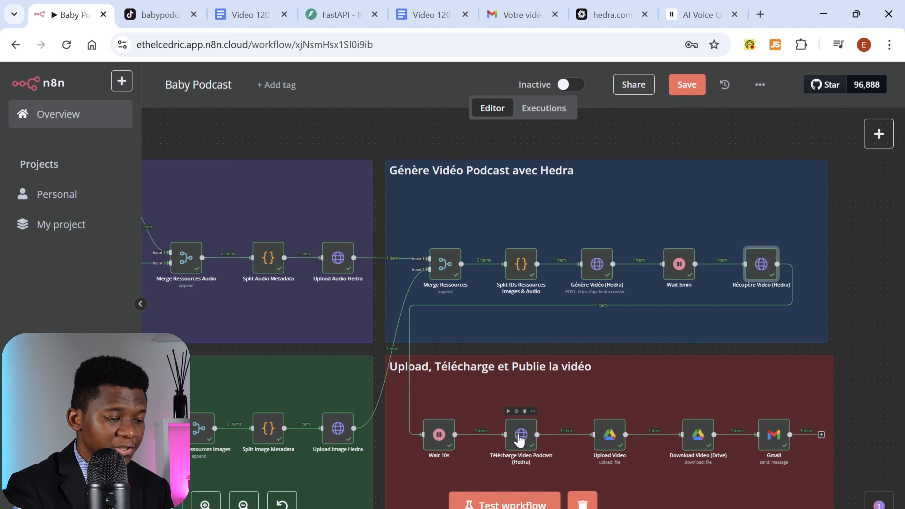
# Open the Télécharge Video Podcast (Hedra) node and highlight its {{ $json.asset.url }} URL expression
pyautogui.doubleClick(520, 439)
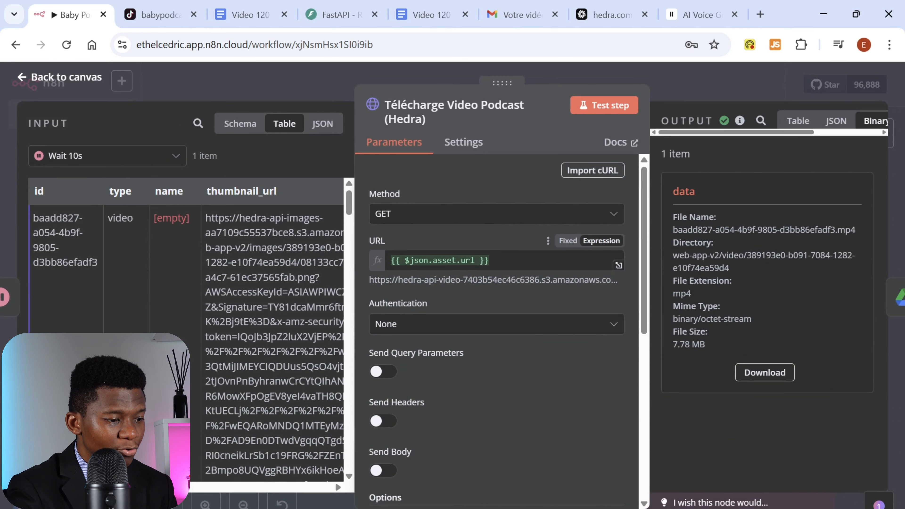
pyautogui.click(492, 260)
pyautogui.moveTo(490, 260); pyautogui.dragTo(401, 260)
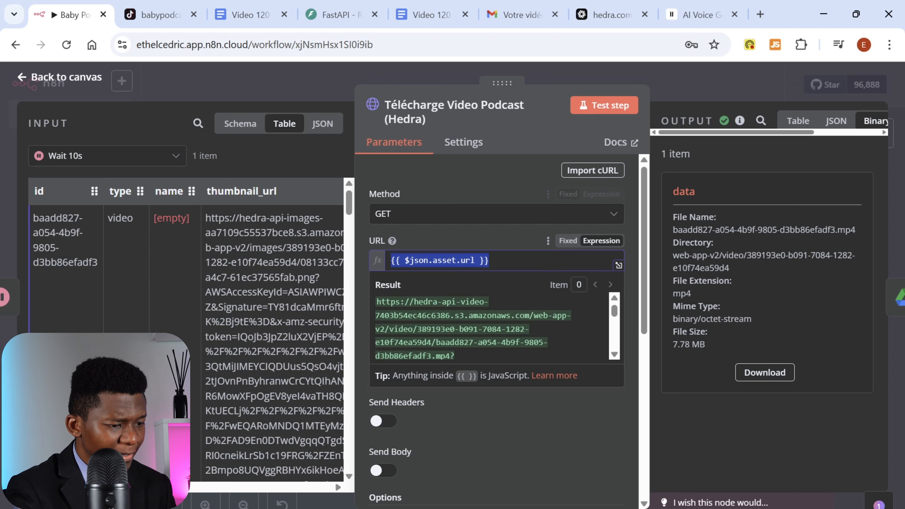
pyautogui.click(574, 419)
# Review the node's request and response options, highlight the output file's mime type, and return to the canvas
pyautogui.scroll(-2, 599, 335)
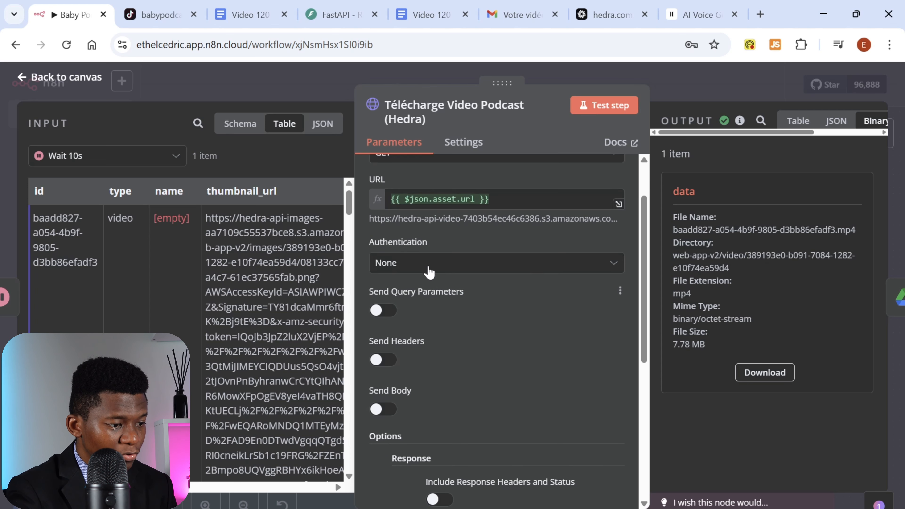
pyautogui.scroll(-3, 489, 306)
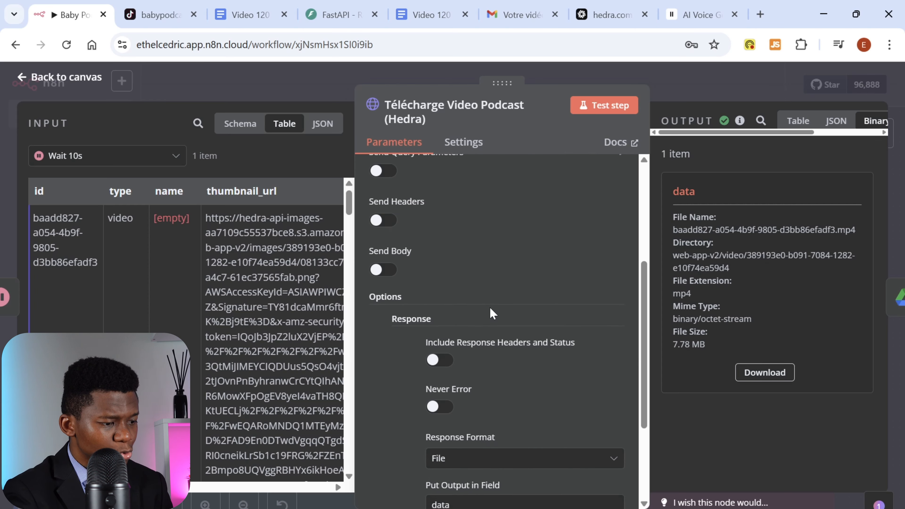
pyautogui.scroll(-2, 495, 311)
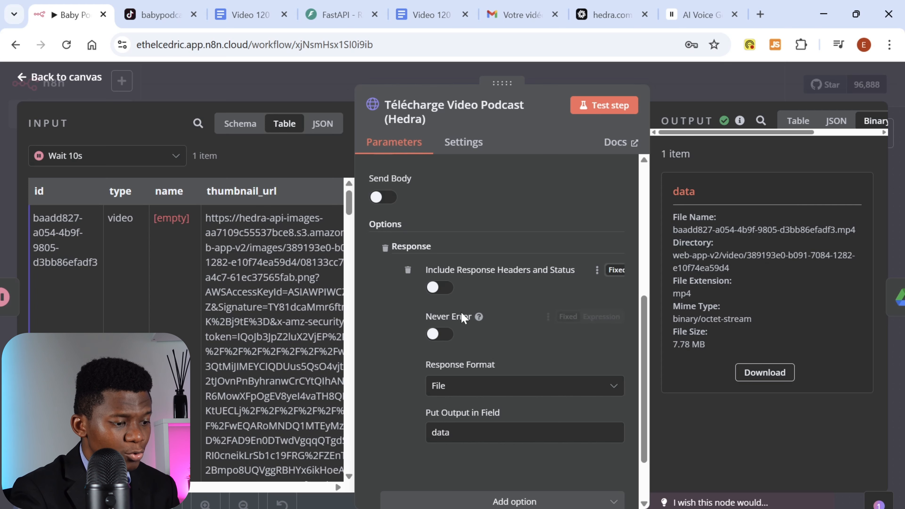
pyautogui.scroll(-2, 463, 315)
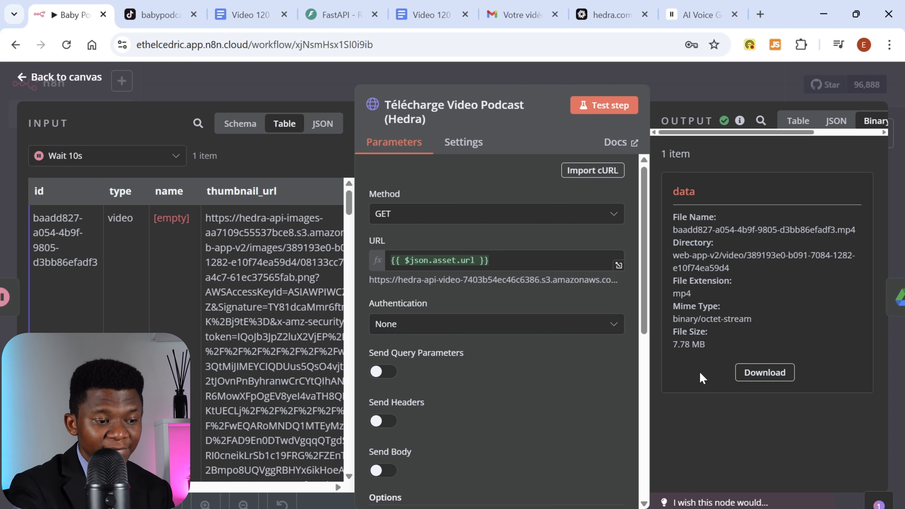
pyautogui.moveTo(673, 319); pyautogui.dragTo(755, 321)
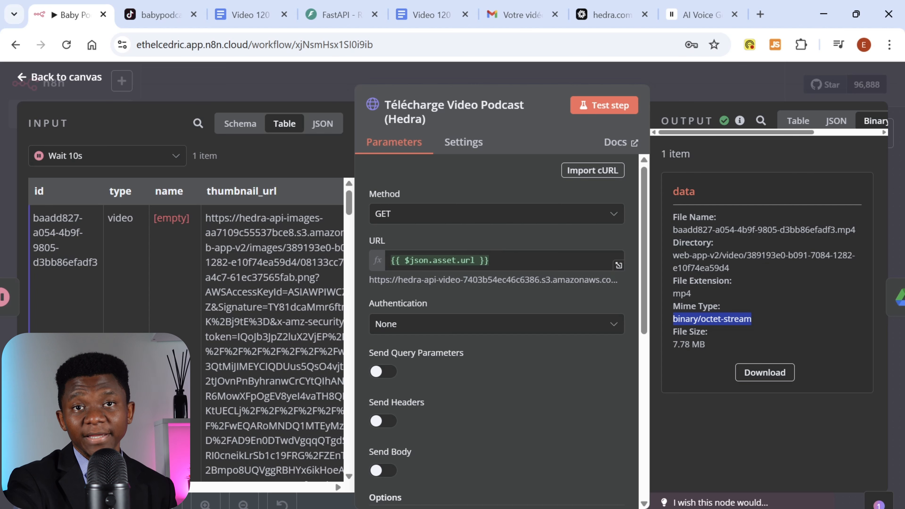
pyautogui.click(719, 84)
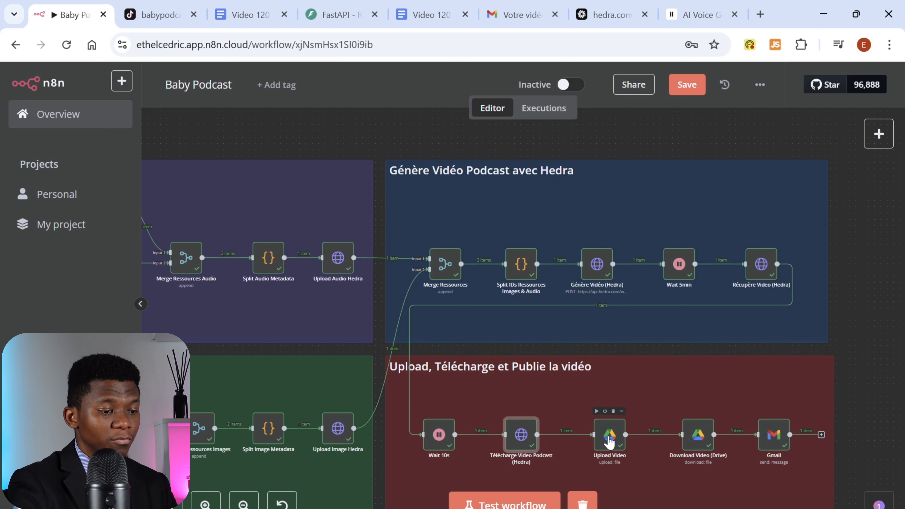
# Search the node library for "driv" and open the existing Upload Video node
pyautogui.click(877, 134)
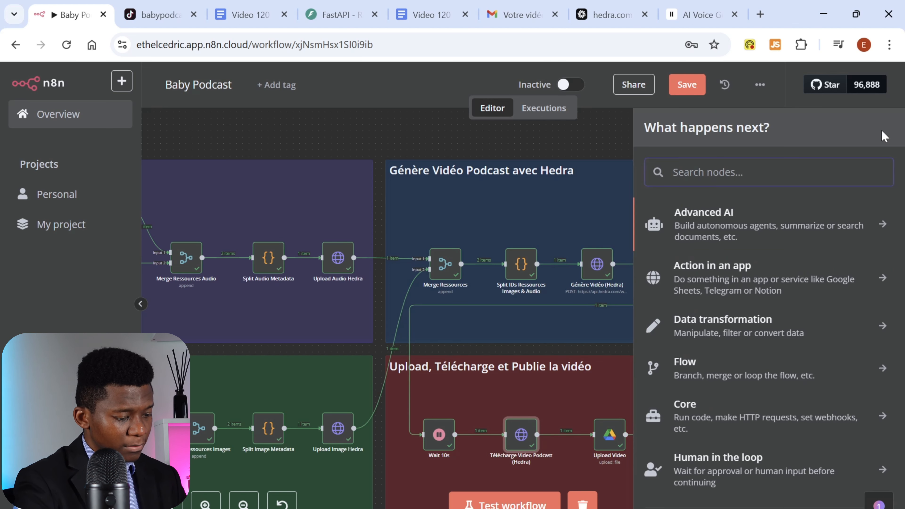
pyautogui.write('driv')
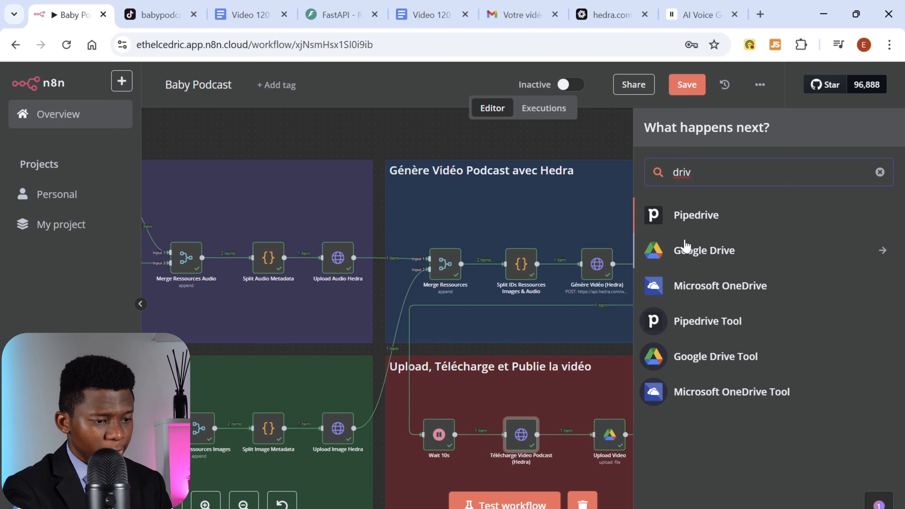
pyautogui.click(380, 144)
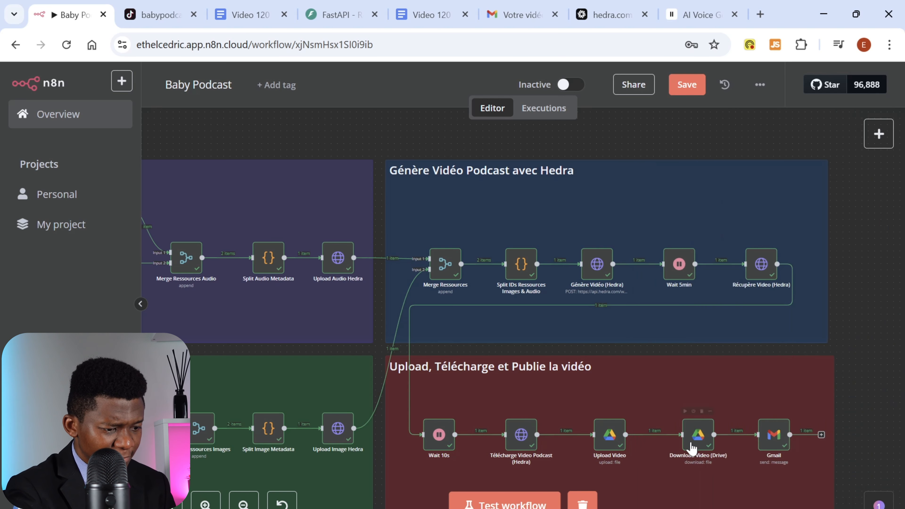
pyautogui.doubleClick(605, 432)
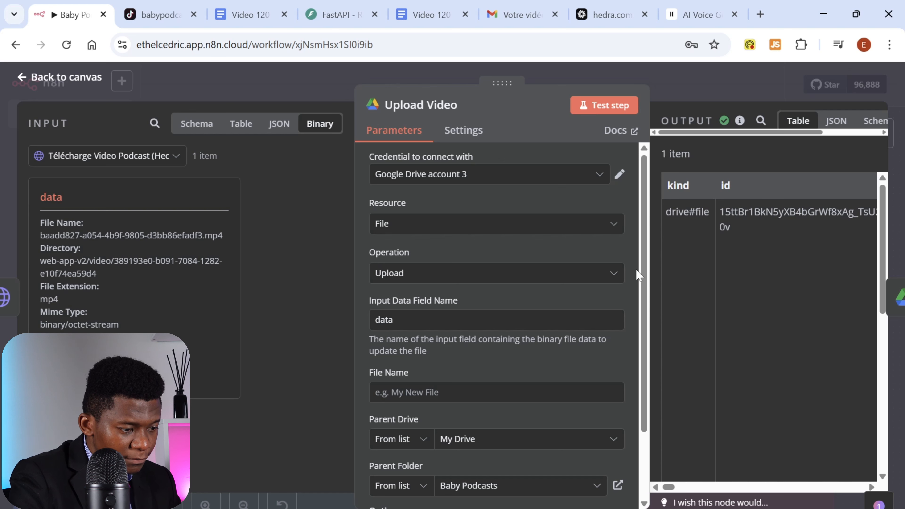
# Review the Upload Video file and parent folder settings, and open the Download Video (Drive) node
pyautogui.scroll(-2, 629, 268)
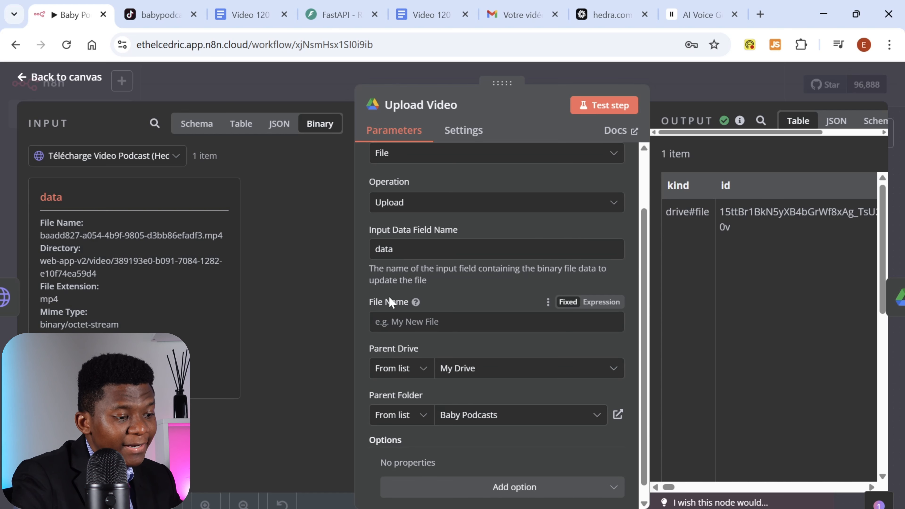
pyautogui.scroll(-1, 508, 320)
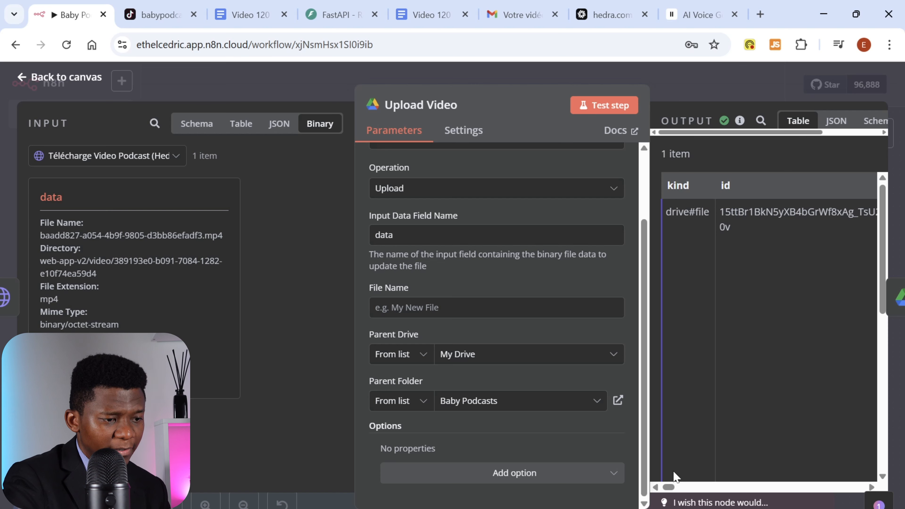
pyautogui.click(680, 84)
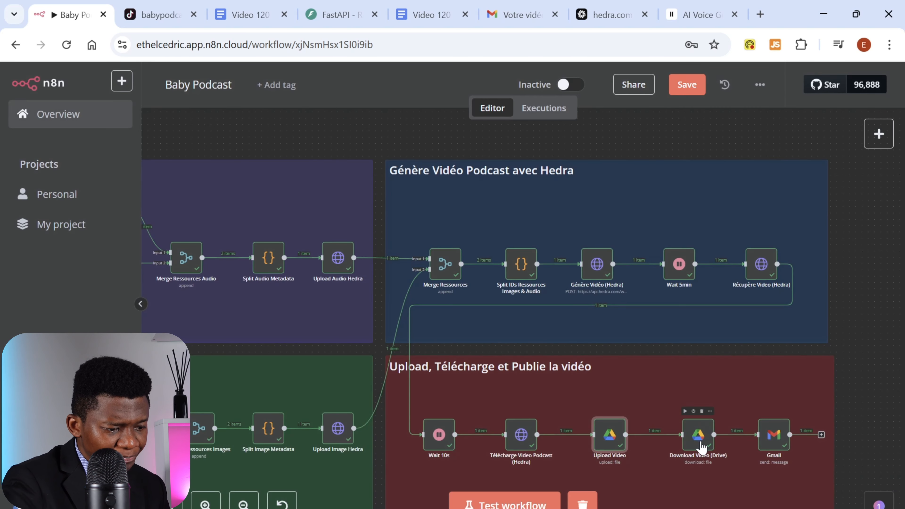
pyautogui.click(698, 440)
pyautogui.doubleClick(697, 440)
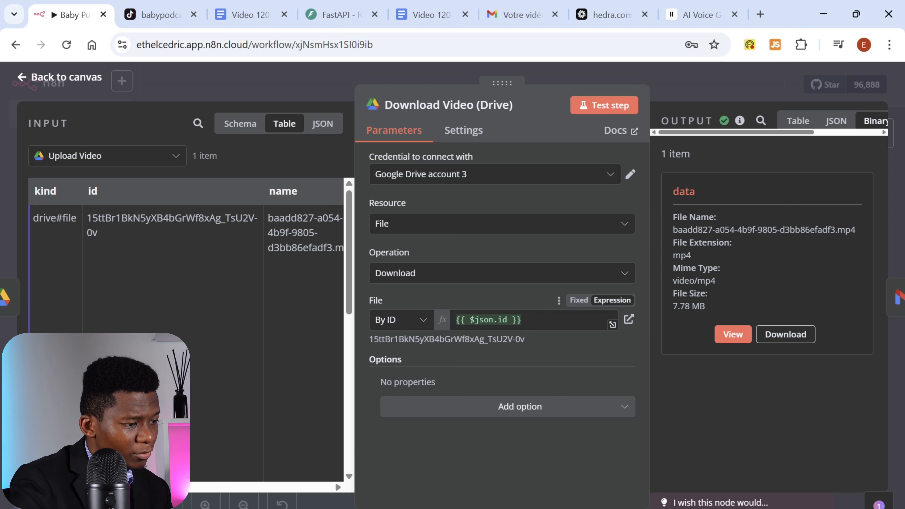
# Show the Download Video (Drive) input as a schema, play the downloaded output video, and return to the canvas
pyautogui.click(238, 129)
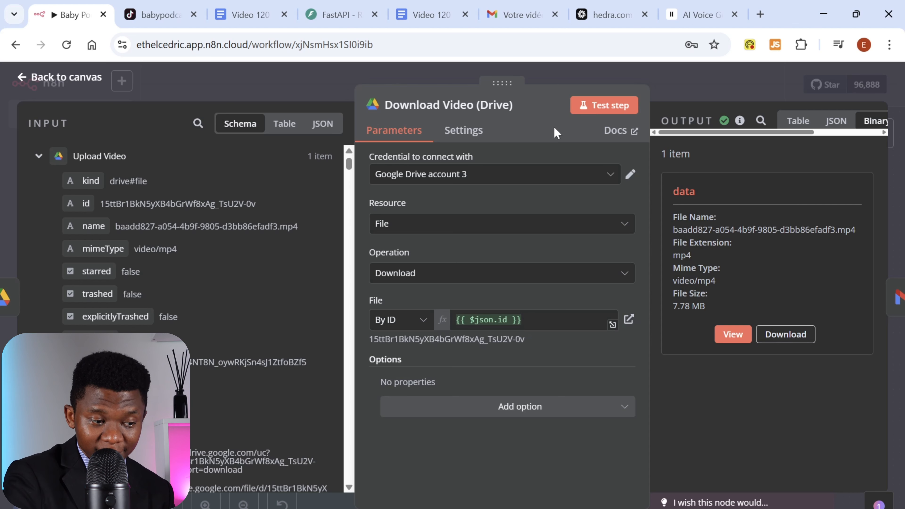
pyautogui.click(730, 336)
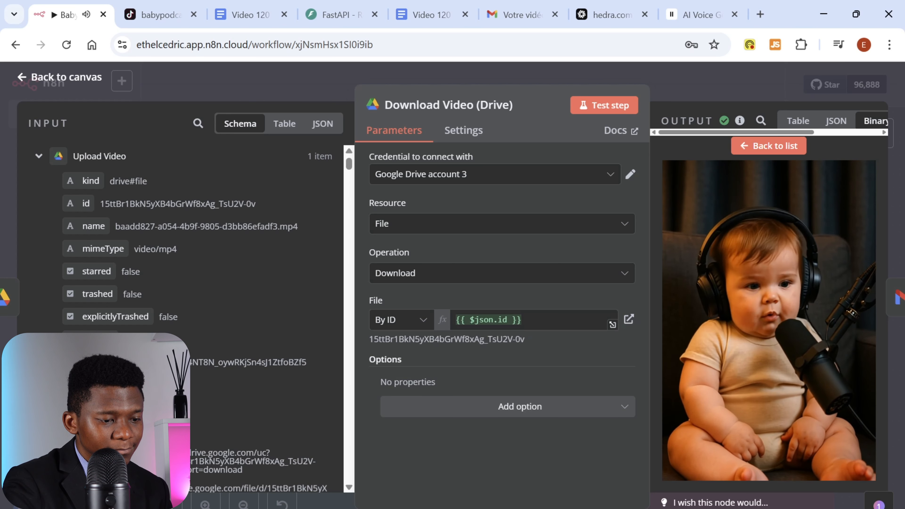
pyautogui.moveTo(725, 332)
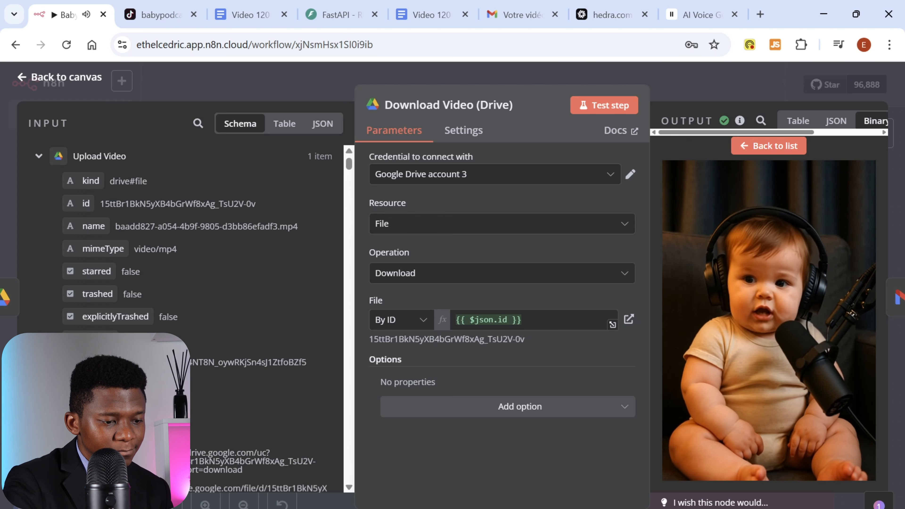
pyautogui.moveTo(714, 264)
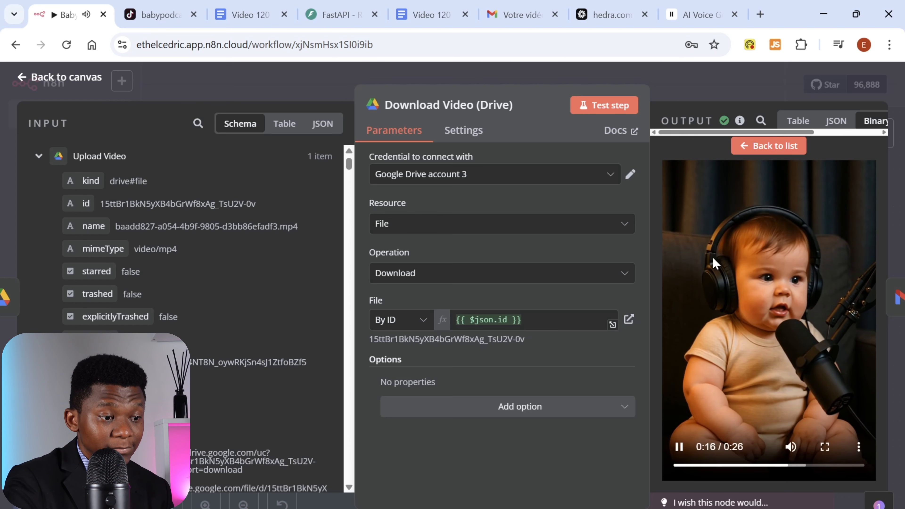
pyautogui.click(674, 85)
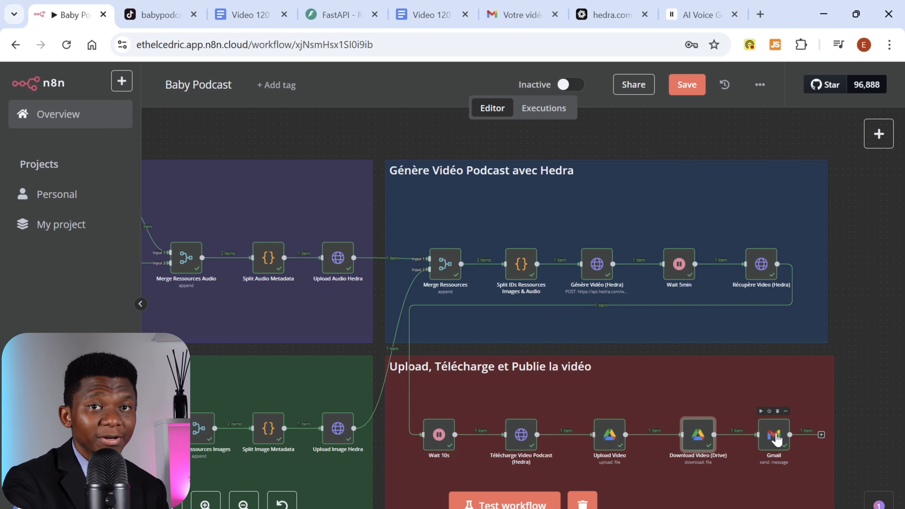
# Search the node library for "gm", view the Gmail message actions, and open the existing Gmail node
pyautogui.click(773, 440)
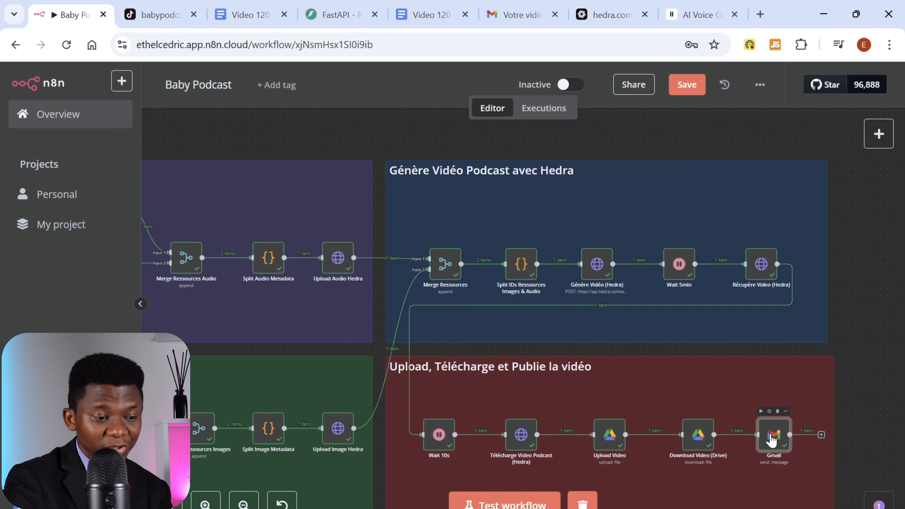
pyautogui.click(879, 134)
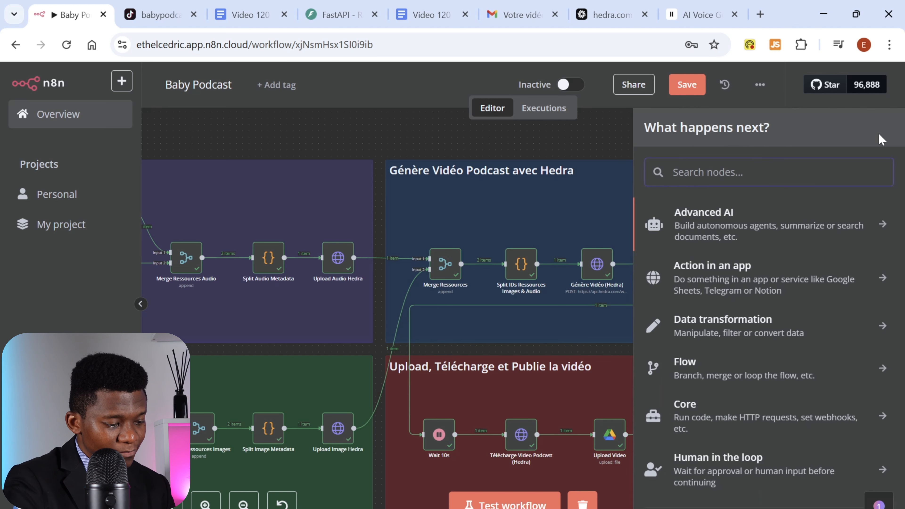
pyautogui.write('gm')
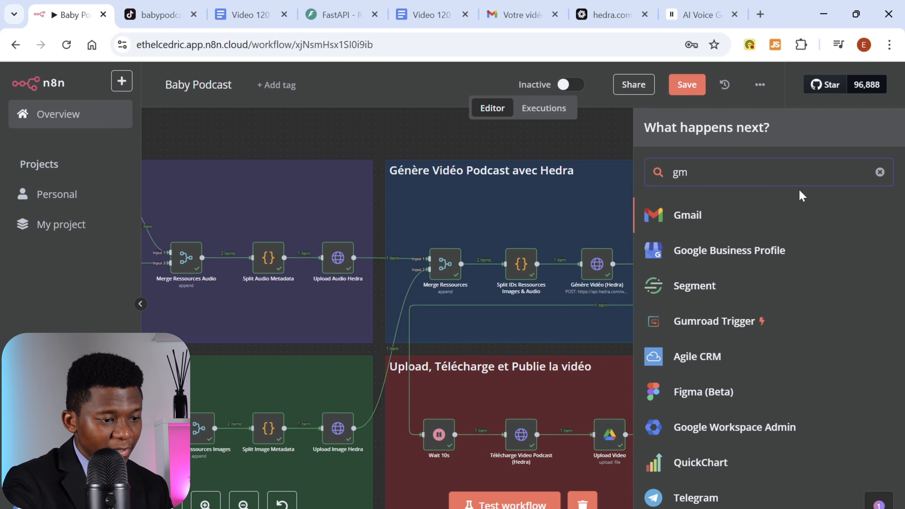
pyautogui.click(704, 221)
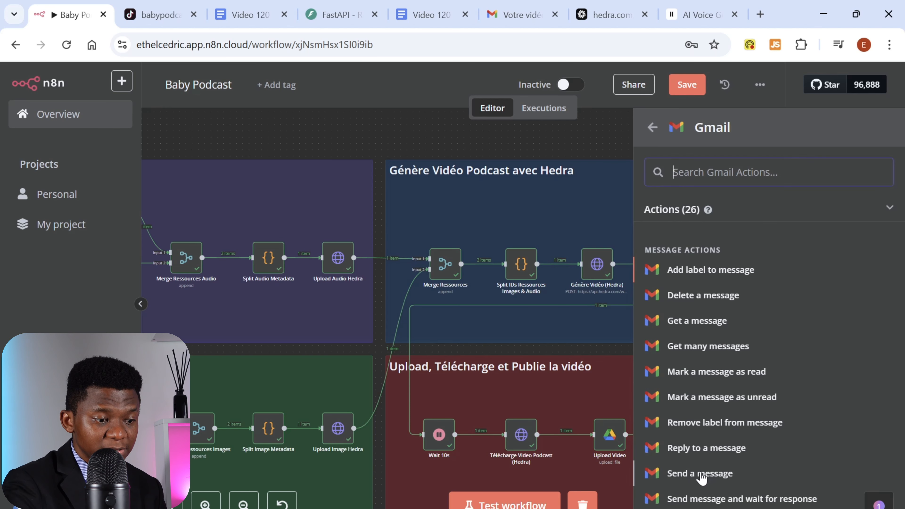
pyautogui.click(611, 144)
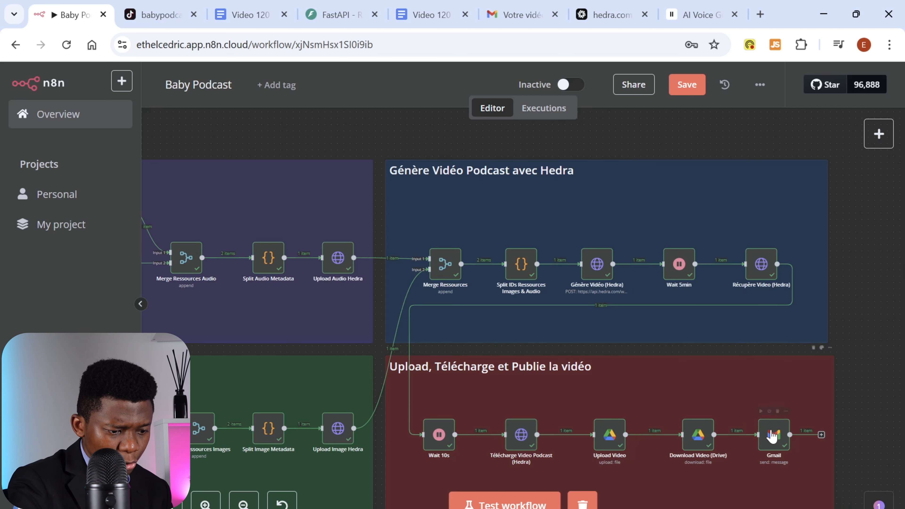
pyautogui.click(773, 438)
pyautogui.doubleClick(772, 439)
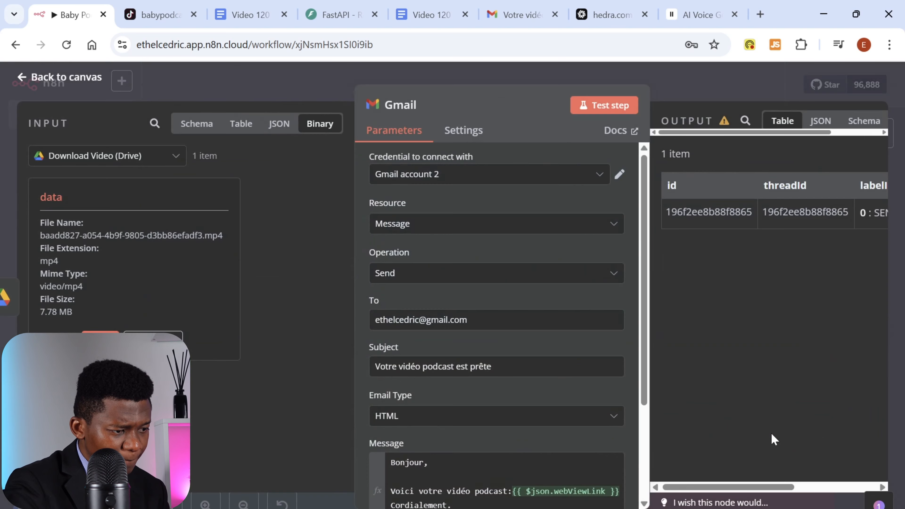
# Create a new Gmail OAuth2 credential, start its Google sign-in, and close it without choosing an account
pyautogui.click(598, 178)
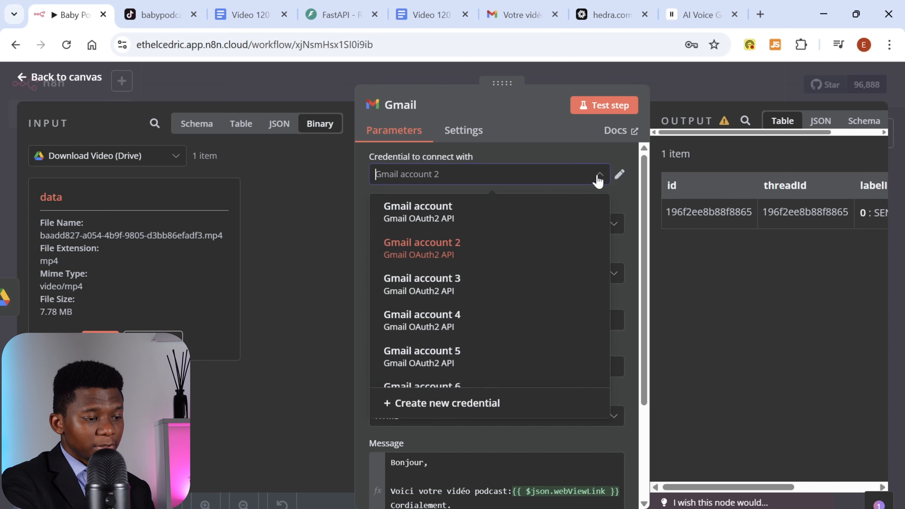
pyautogui.click(444, 406)
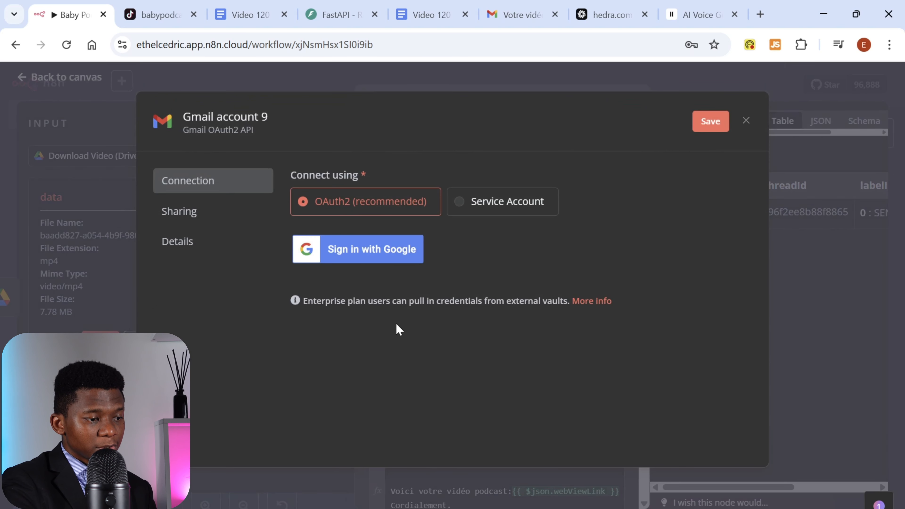
pyautogui.click(356, 249)
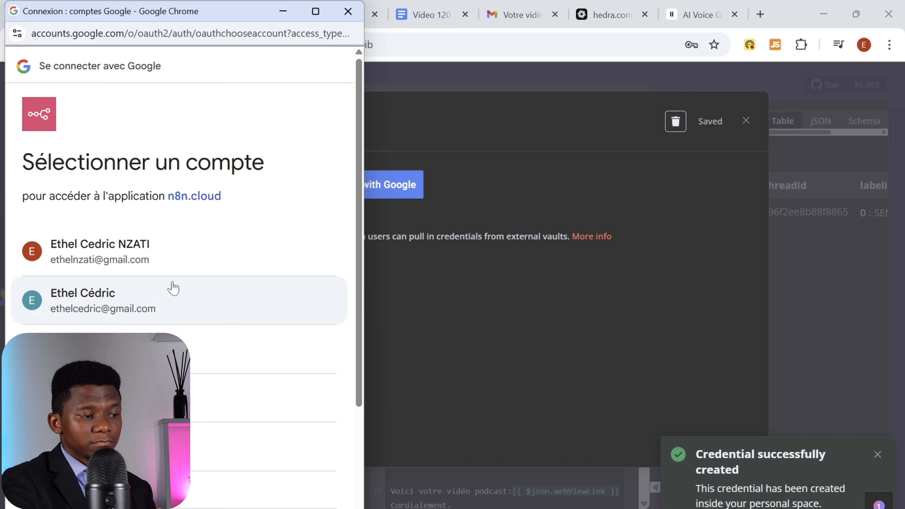
pyautogui.click(348, 12)
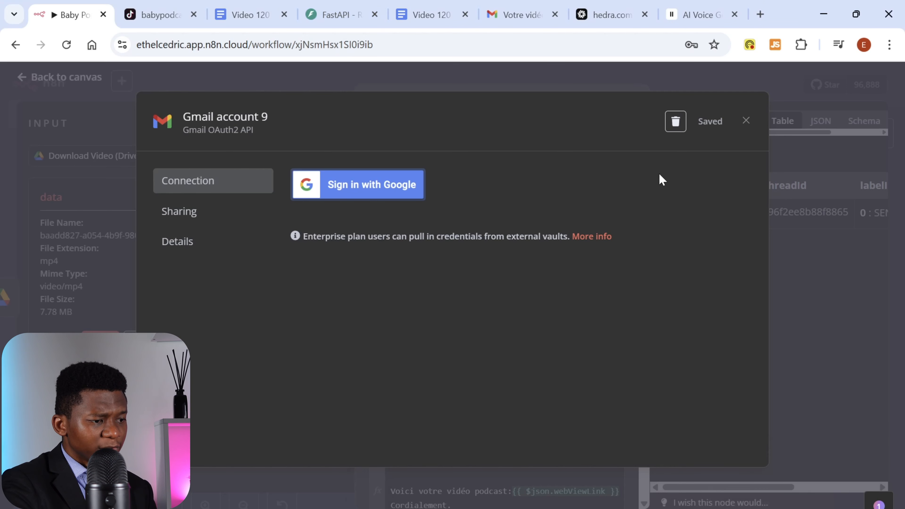
pyautogui.click(746, 122)
pyautogui.click(491, 330)
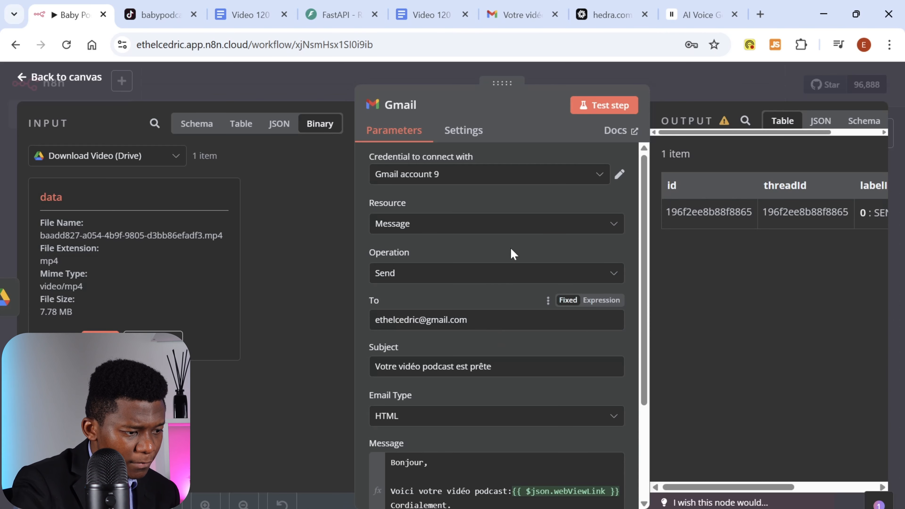
# Select Gmail account 2 as the Gmail node's credential
pyautogui.click(591, 174)
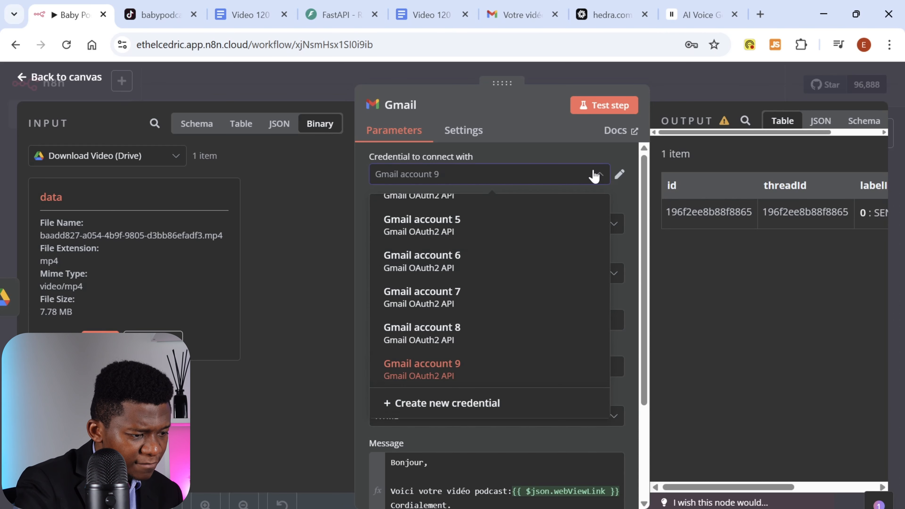
pyautogui.scroll(2, 497, 237)
pyautogui.scroll(2, 463, 239)
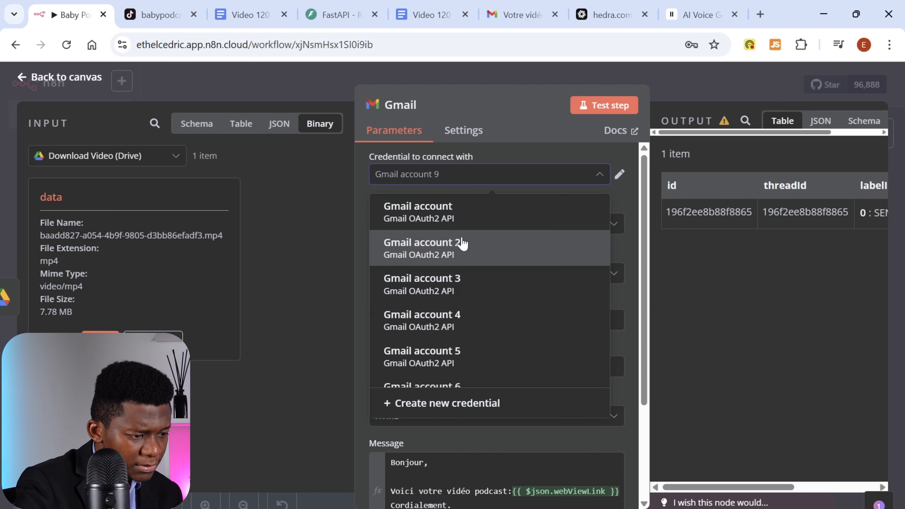
pyautogui.click(449, 250)
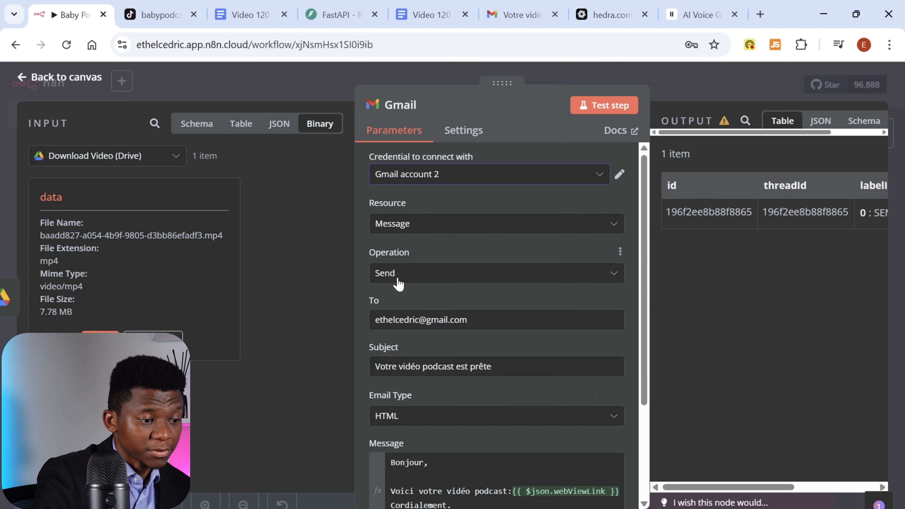
# Review the Gmail node's recipient address and highlight its subject "Votre vidéo podcast est prête"
pyautogui.moveTo(467, 320); pyautogui.dragTo(354, 323)
pyautogui.scroll(-2, 637, 312)
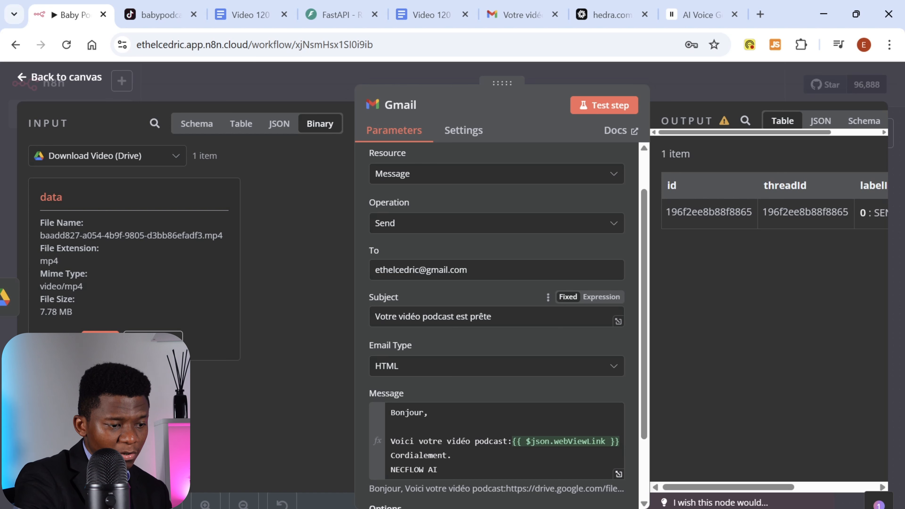
pyautogui.moveTo(494, 320); pyautogui.dragTo(367, 320)
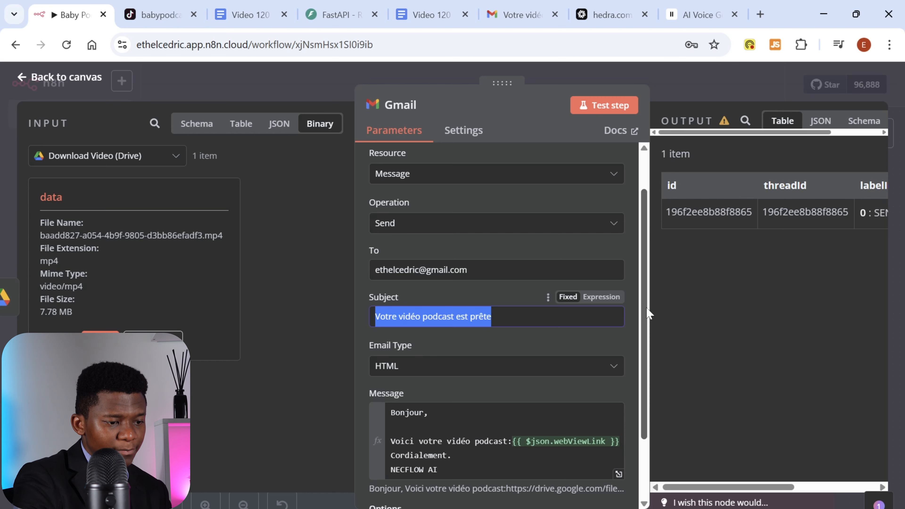
# Set the Gmail node's email type to Text and show its input data as a schema
pyautogui.scroll(-2, 646, 309)
pyautogui.click(595, 294)
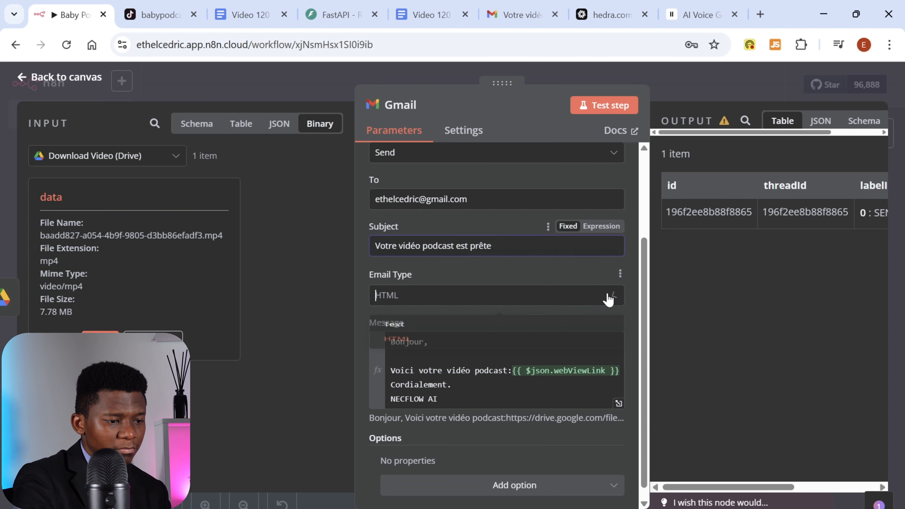
pyautogui.click(410, 329)
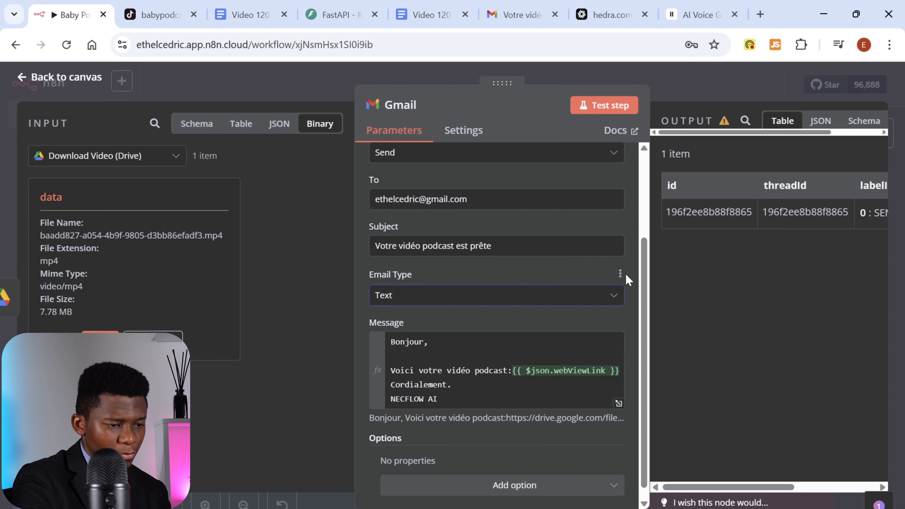
pyautogui.scroll(-1, 606, 285)
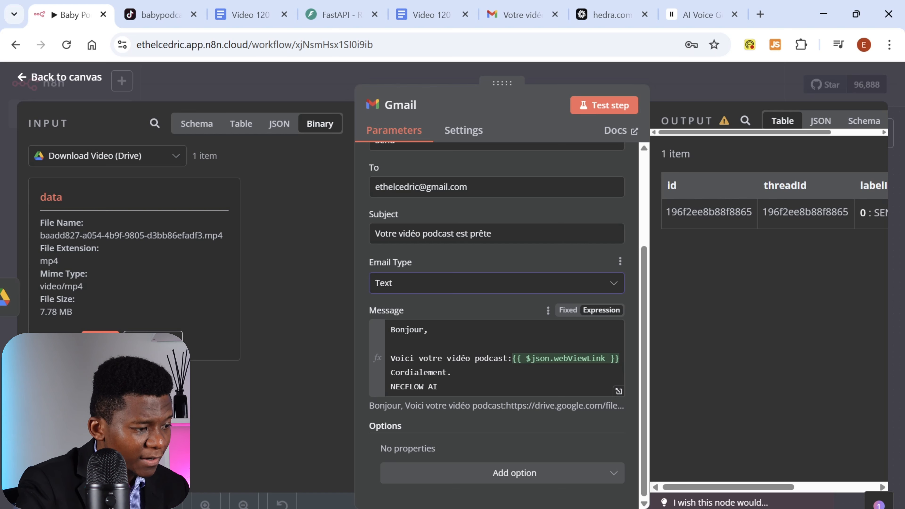
pyautogui.click(197, 123)
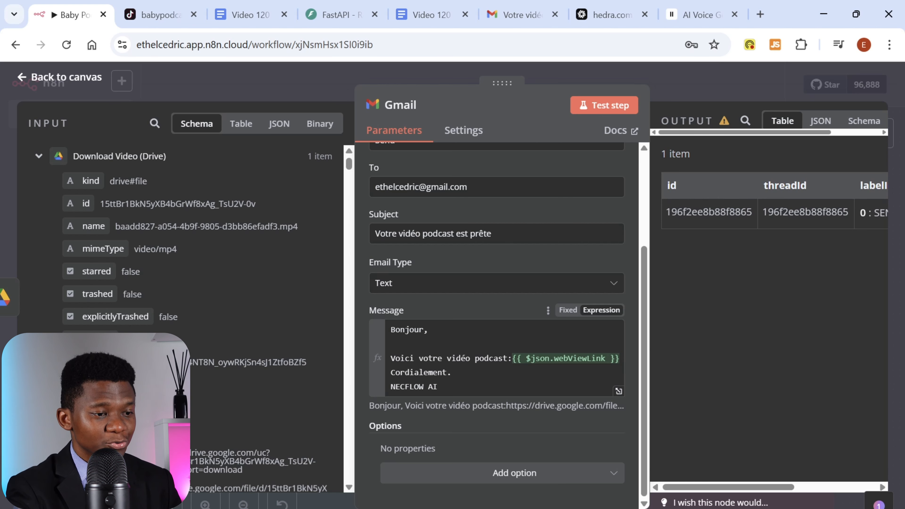
pyautogui.click(762, 15)
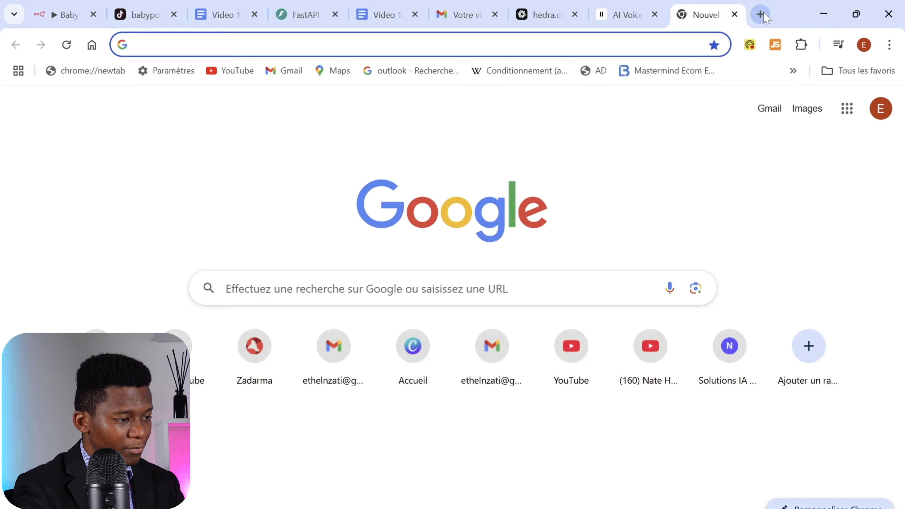
pyautogui.write('www.n')
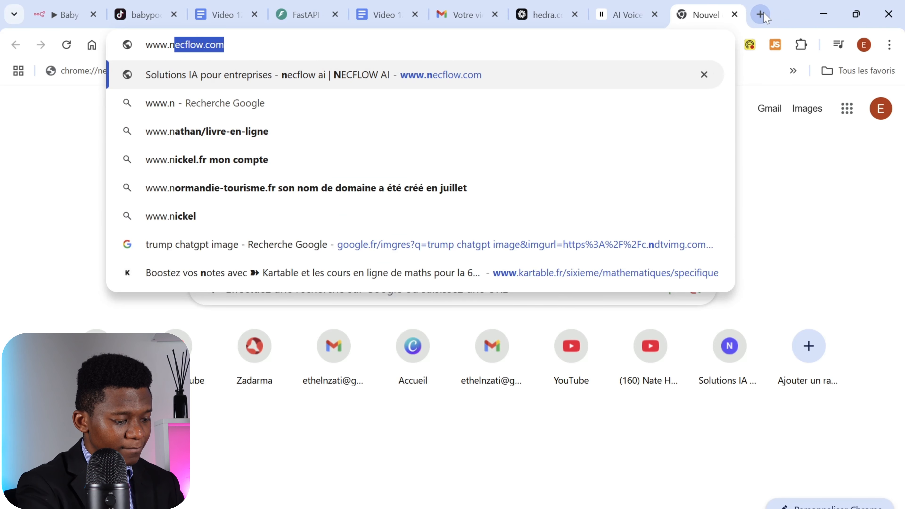
pyautogui.write('ecflow.com')
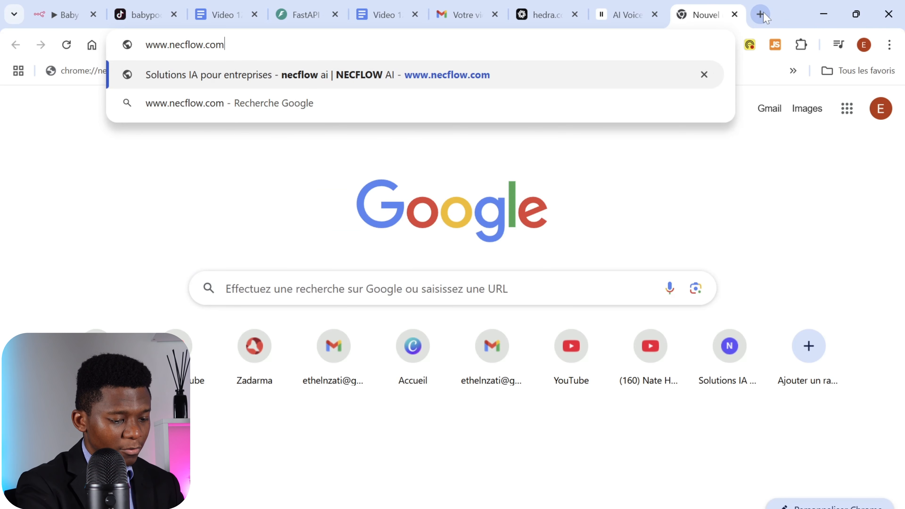
pyautogui.press('Return')
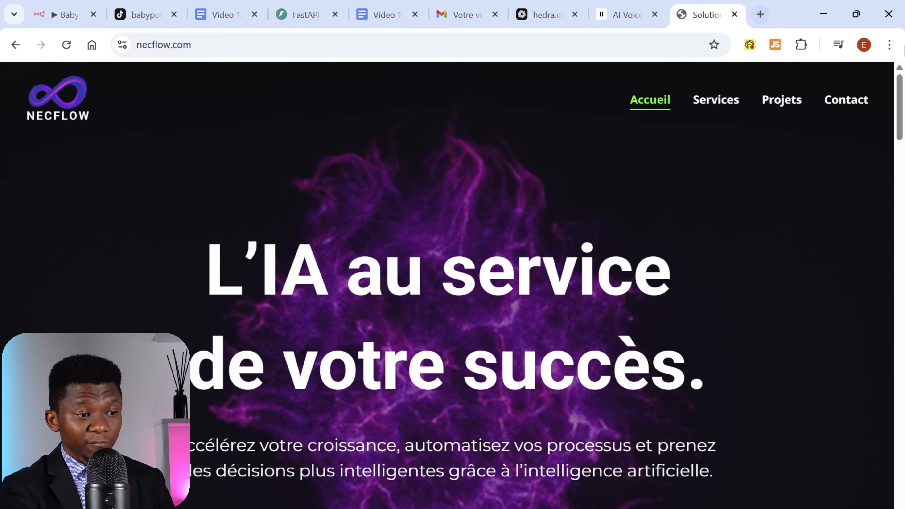
pyautogui.moveTo(901, 117); pyautogui.dragTo(899, 444)
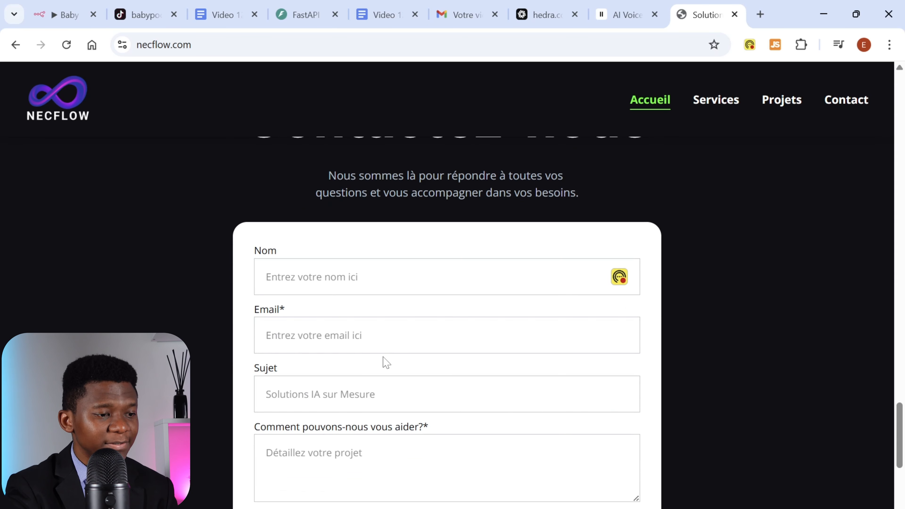
pyautogui.click(734, 14)
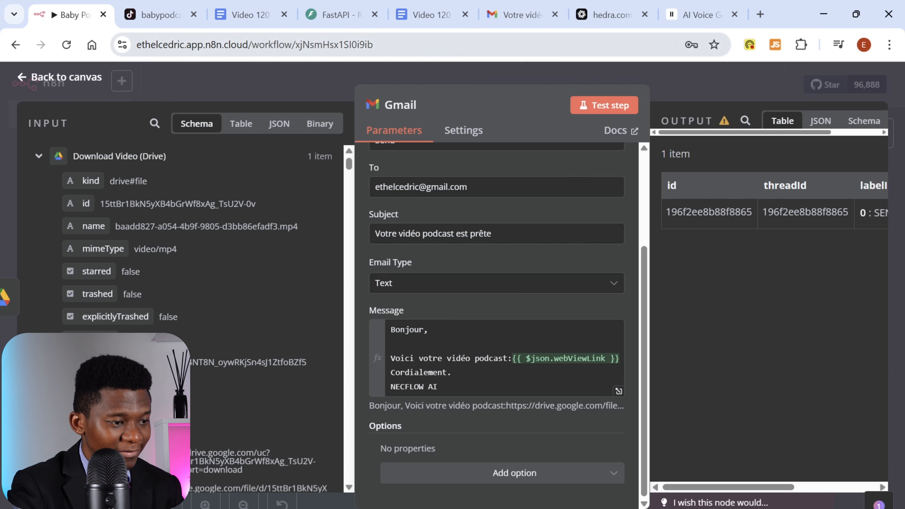
# Switch to the received Gmail message, open its Google Drive video link, and view the video in full screen
pyautogui.click(513, 20)
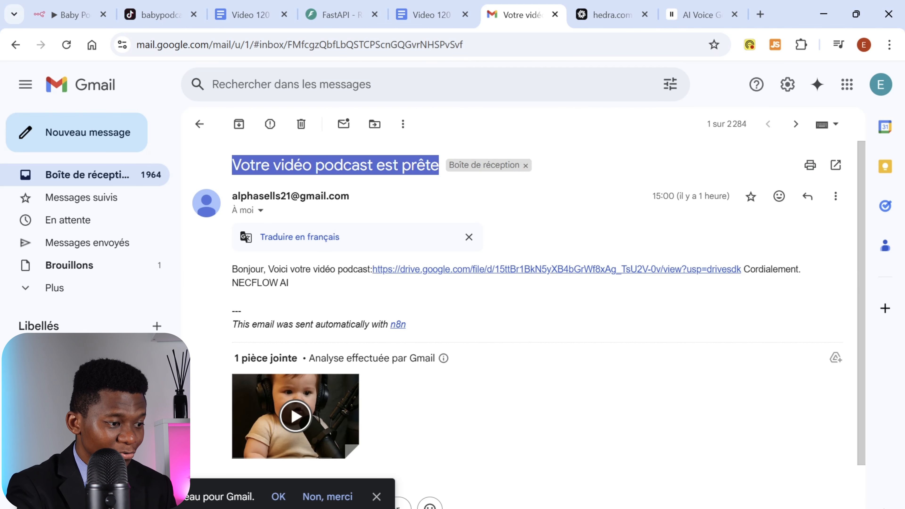
pyautogui.click(329, 171)
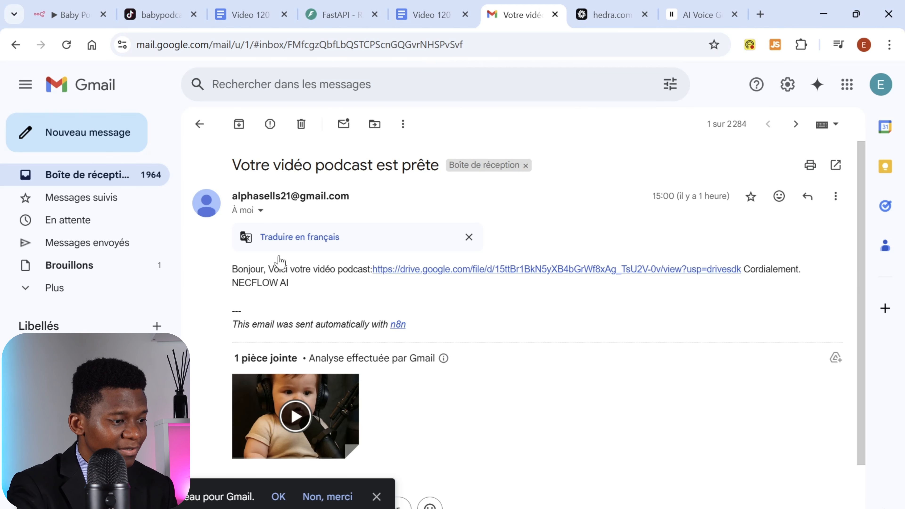
pyautogui.click(453, 271)
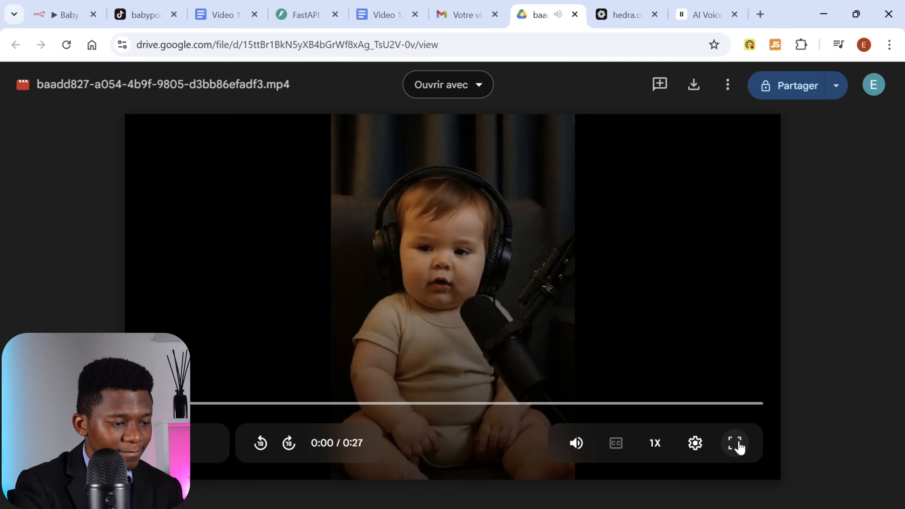
pyautogui.click(736, 443)
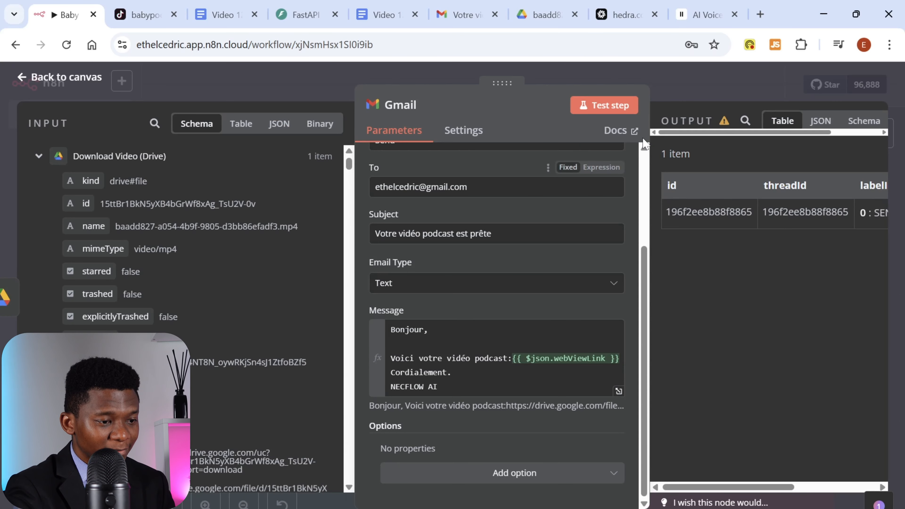
# Close the Gmail node's settings and add a YouTube node with the Upload a video action after it
pyautogui.click(697, 88)
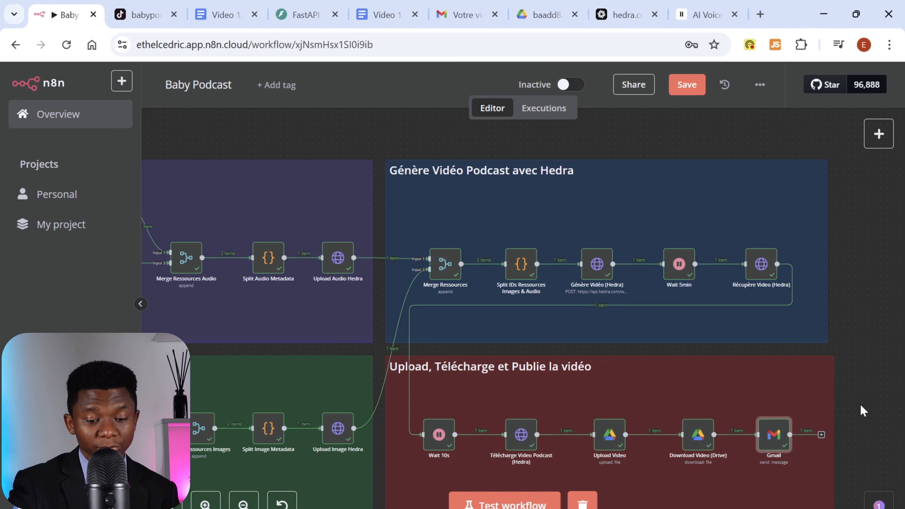
pyautogui.click(820, 439)
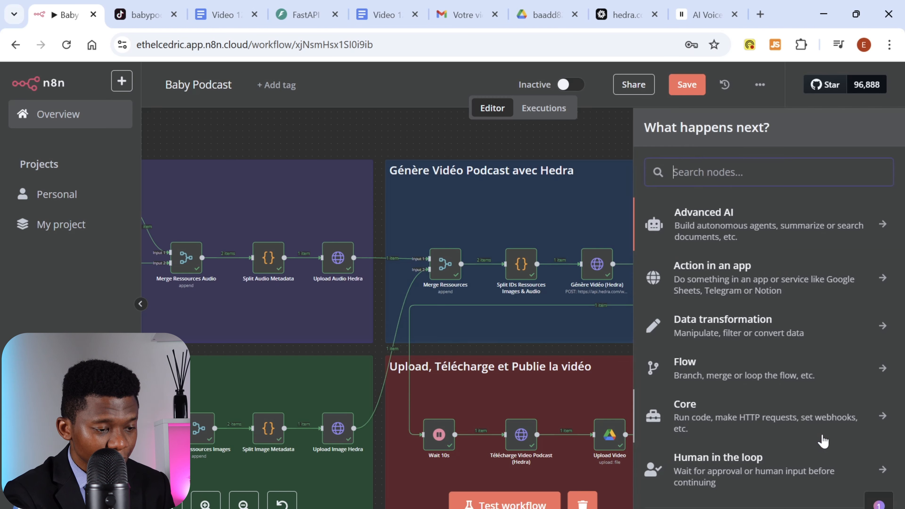
pyautogui.write('youtu')
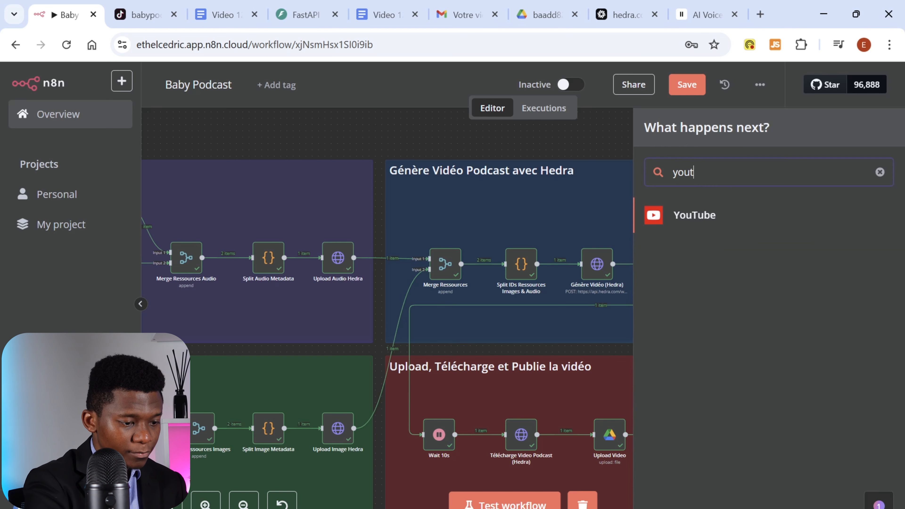
pyautogui.click(700, 216)
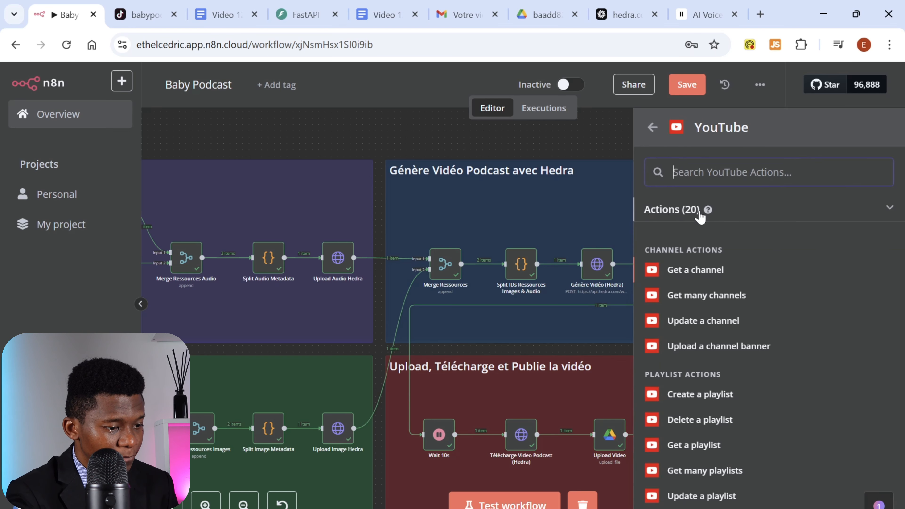
pyautogui.scroll(-10, 731, 365)
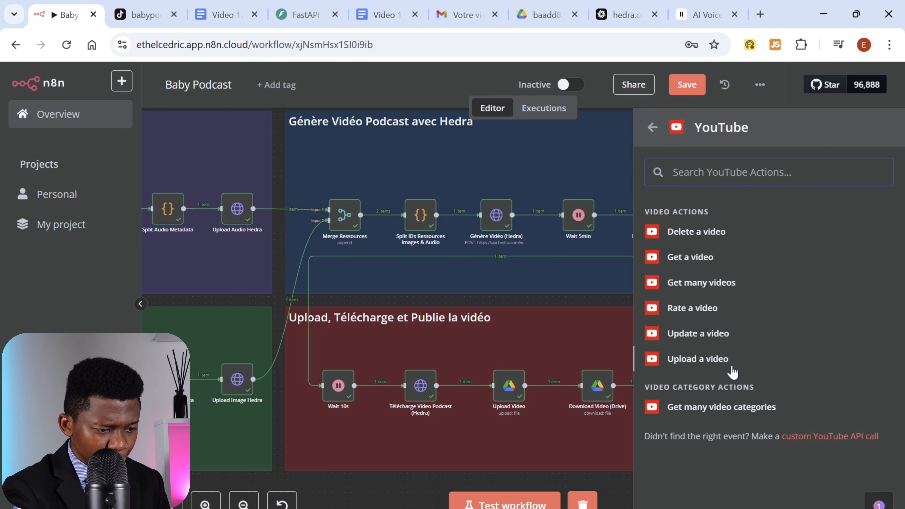
pyautogui.click(692, 359)
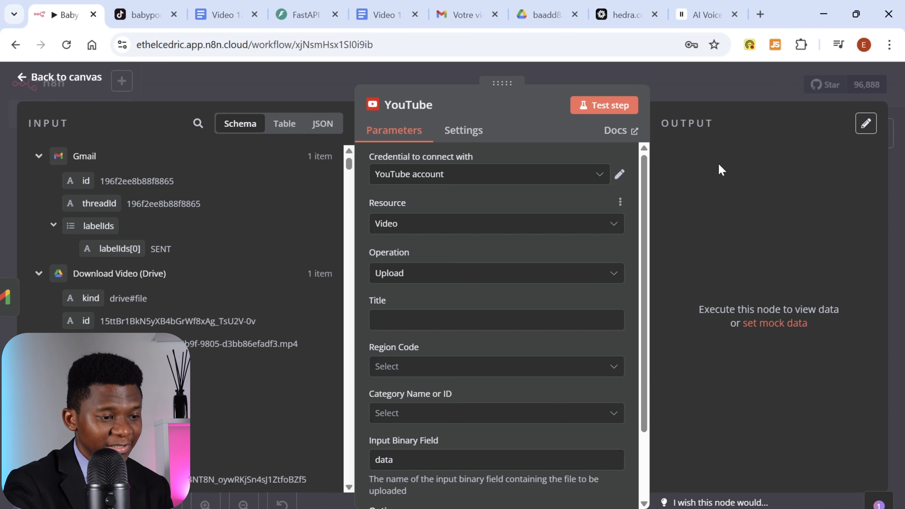
pyautogui.click(716, 82)
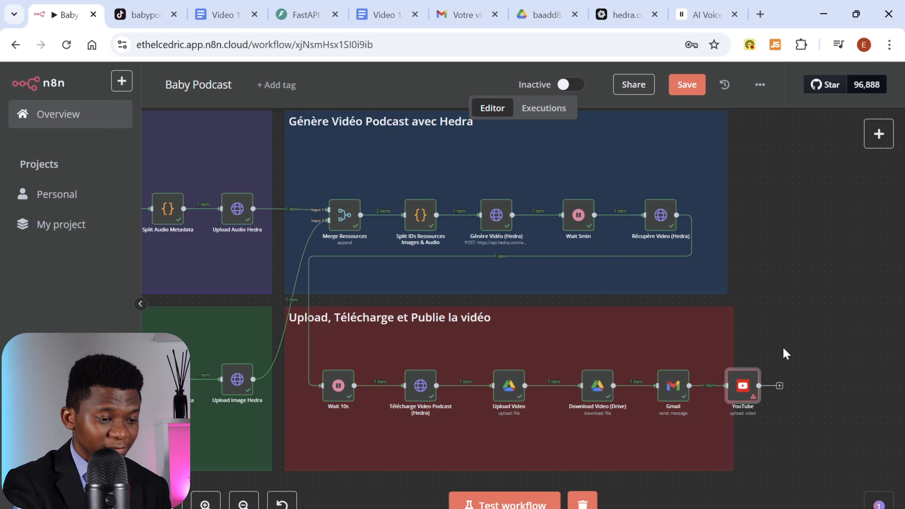
# Delete the YouTube node that follows the Gmail node
pyautogui.moveTo(748, 371)
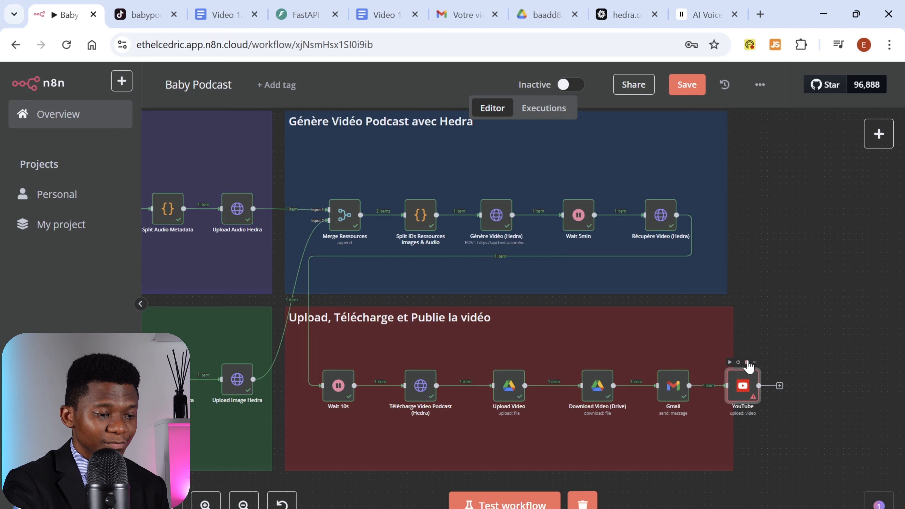
pyautogui.click(747, 362)
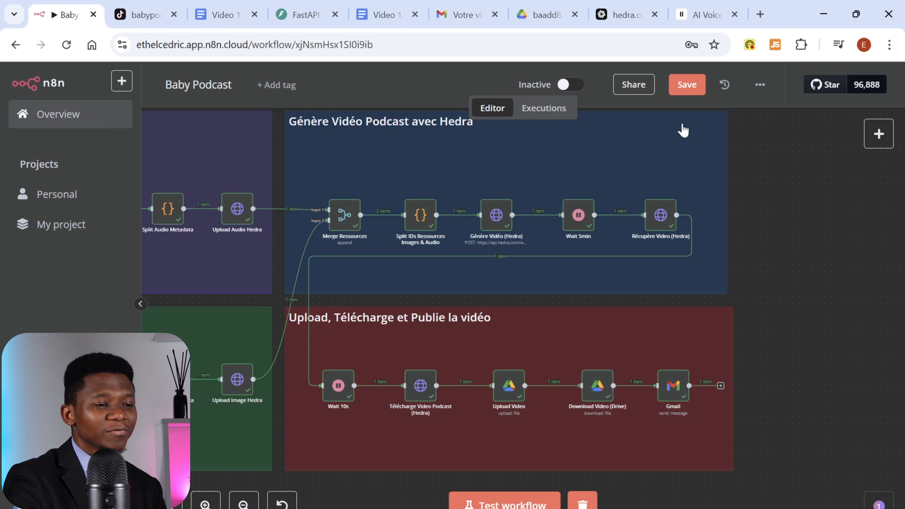
# Save the Baby Podcast workflow, activate it, and dismiss the activation notice
pyautogui.click(687, 85)
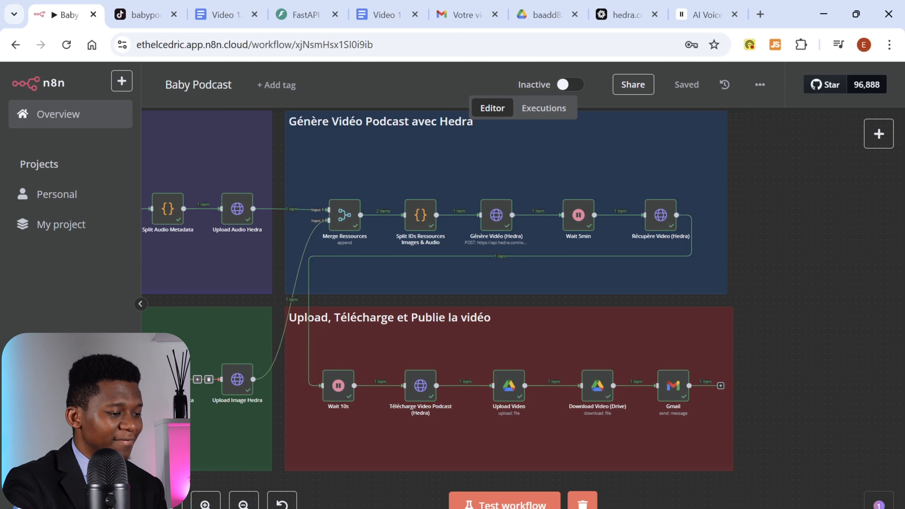
pyautogui.click(168, 503)
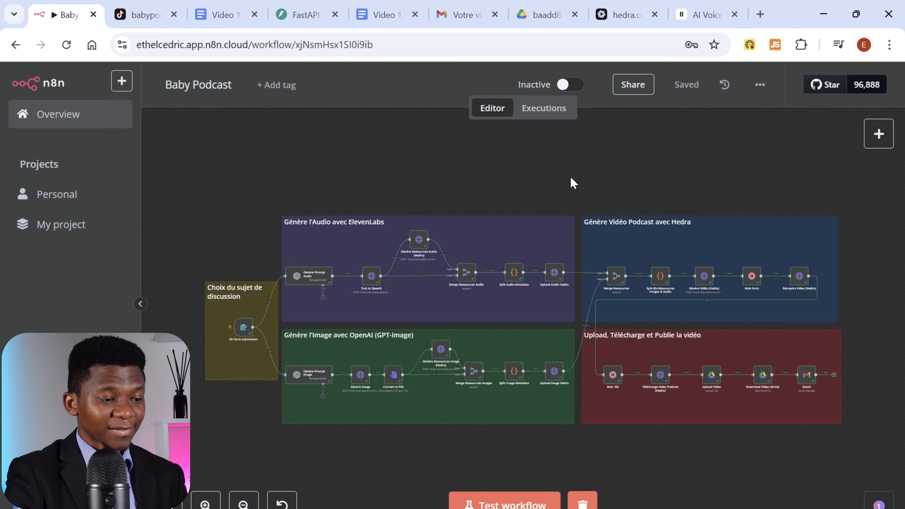
pyautogui.click(571, 89)
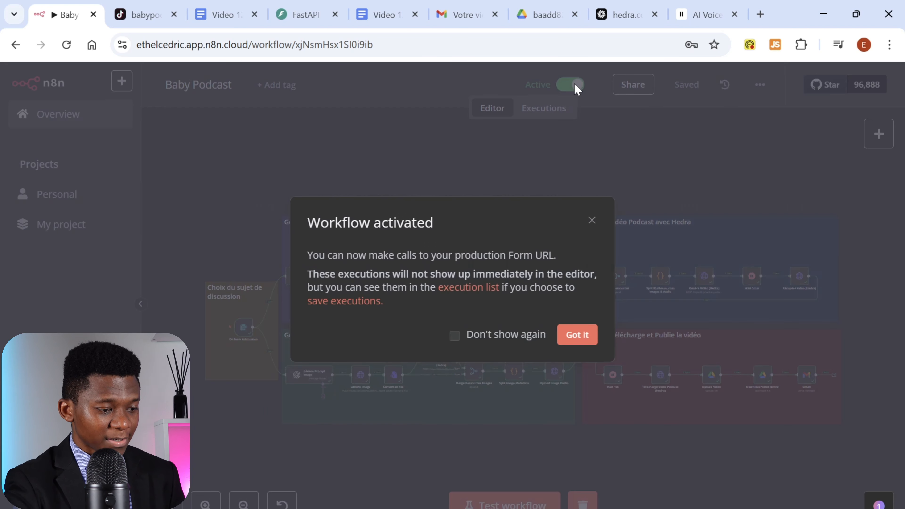
pyautogui.click(577, 335)
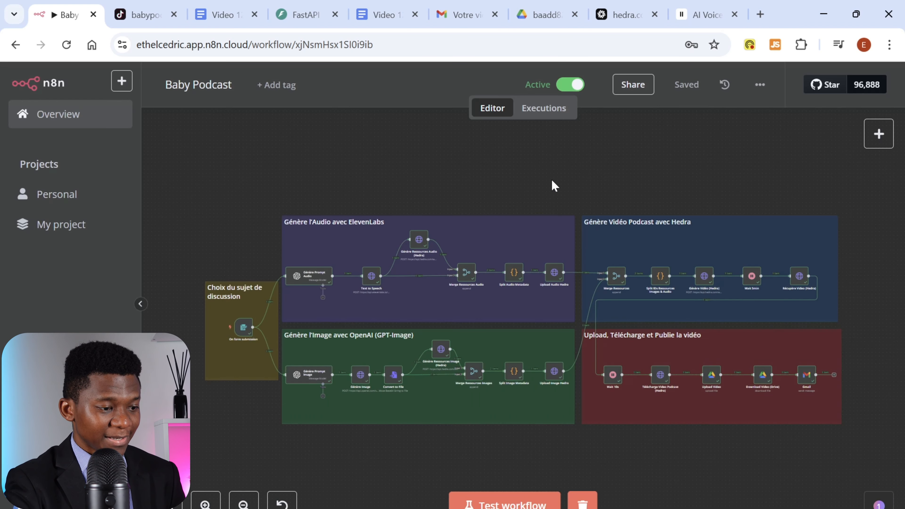